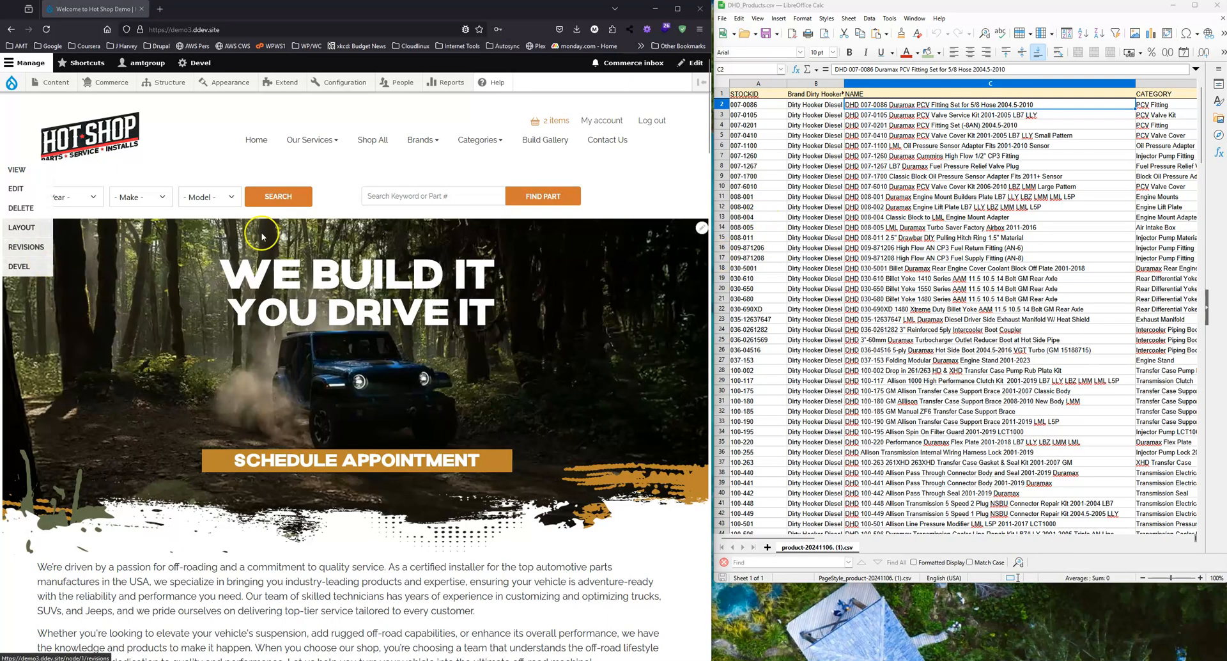
# Step: Start a new feed type in the Drupal site's structure settings and name it "DHD Variations"
pyautogui.moveTo(159, 94)
pyautogui.moveTo(176, 224)
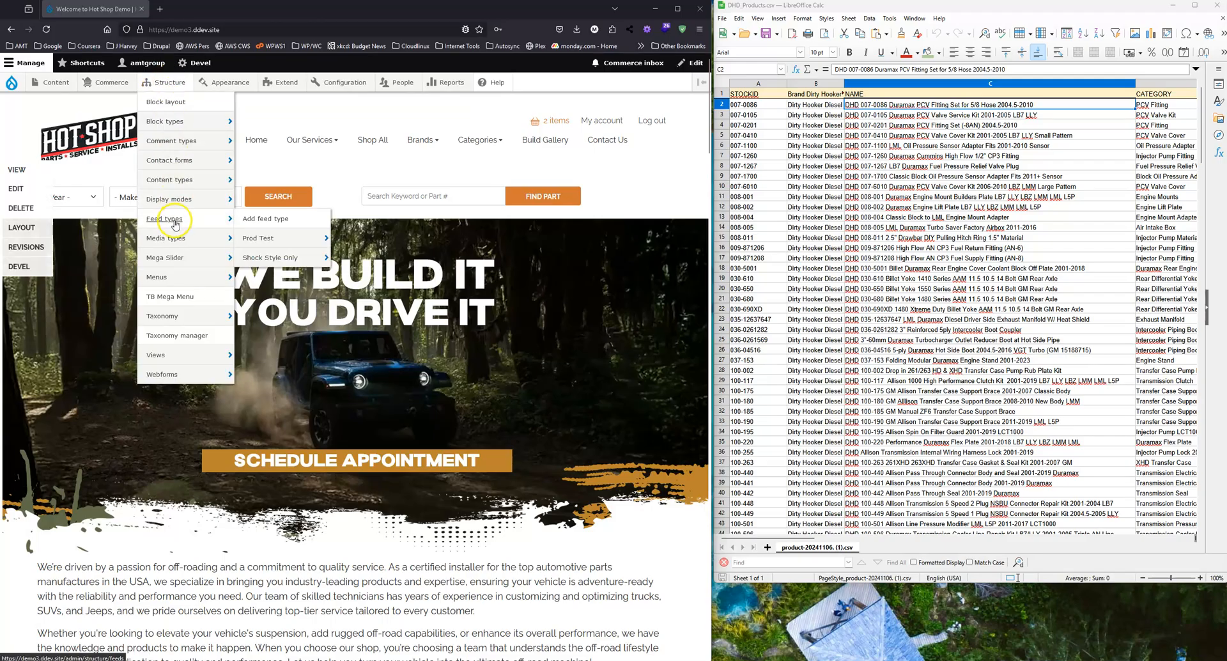
pyautogui.click(257, 220)
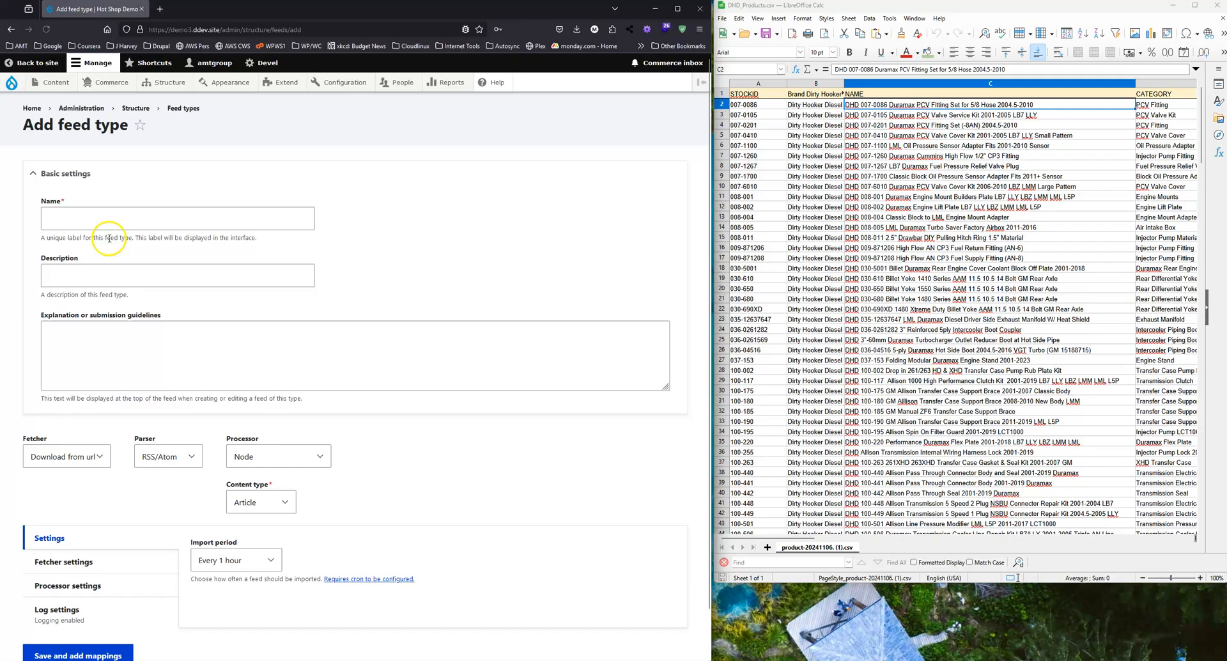
pyautogui.click(107, 223)
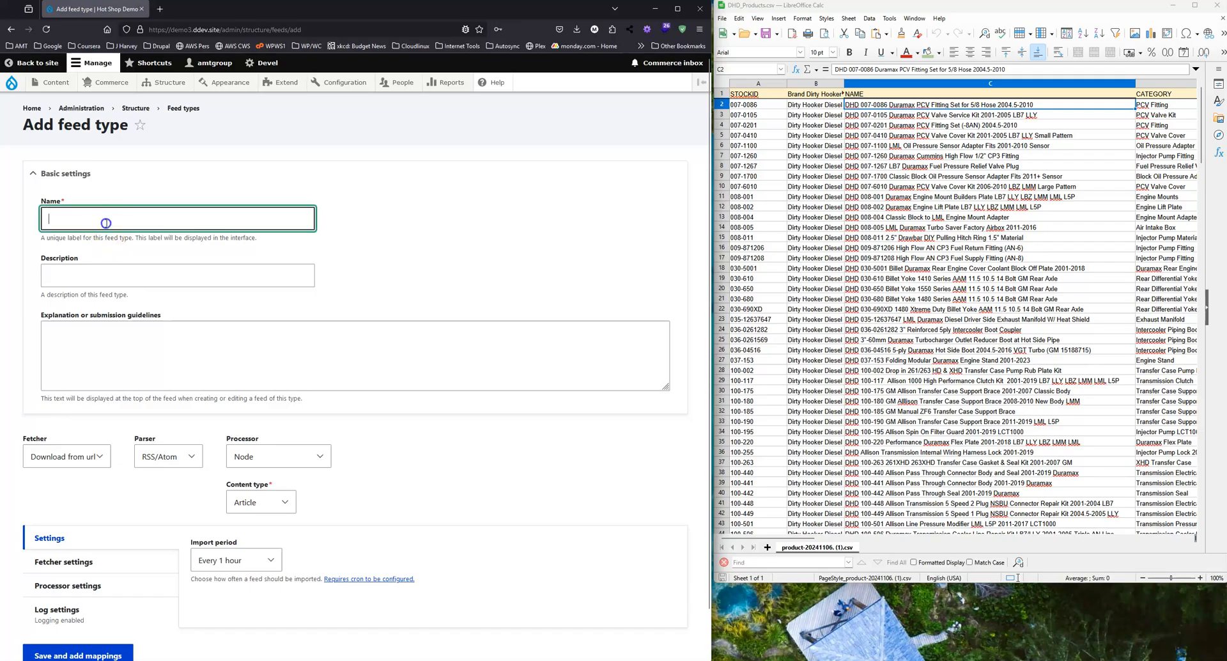
pyautogui.write('DHD Variations')
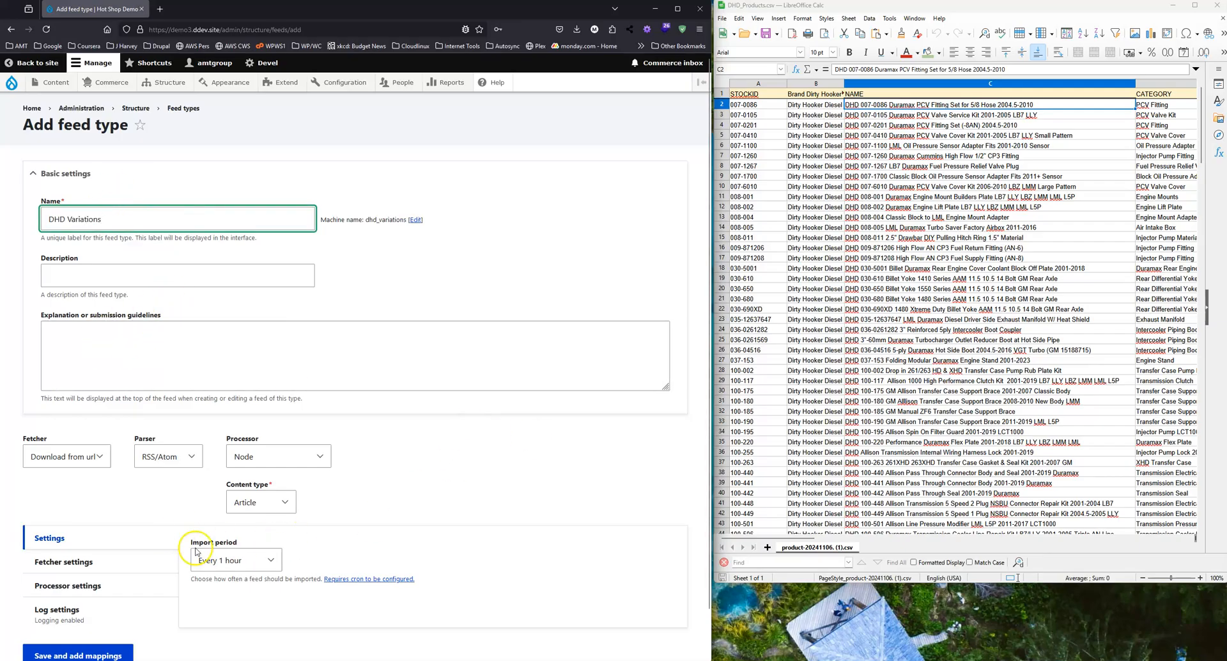
# Step: Turn the feed type's import period off and choose Upload file as the fetcher
pyautogui.click(218, 561)
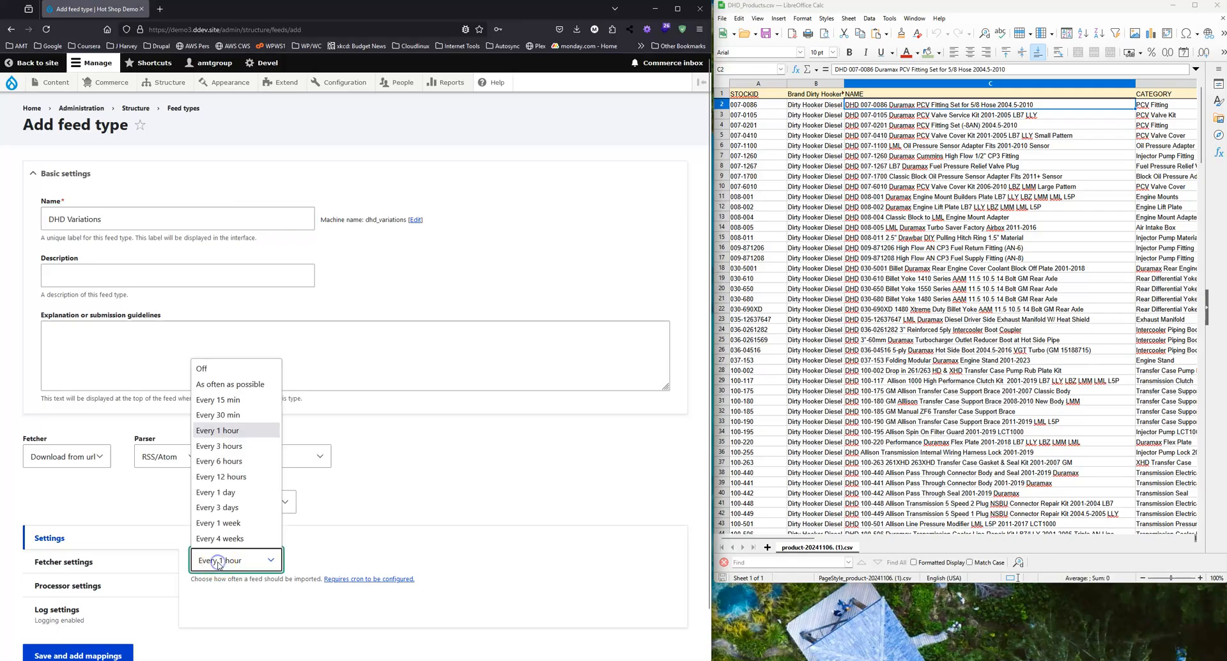
pyautogui.click(219, 364)
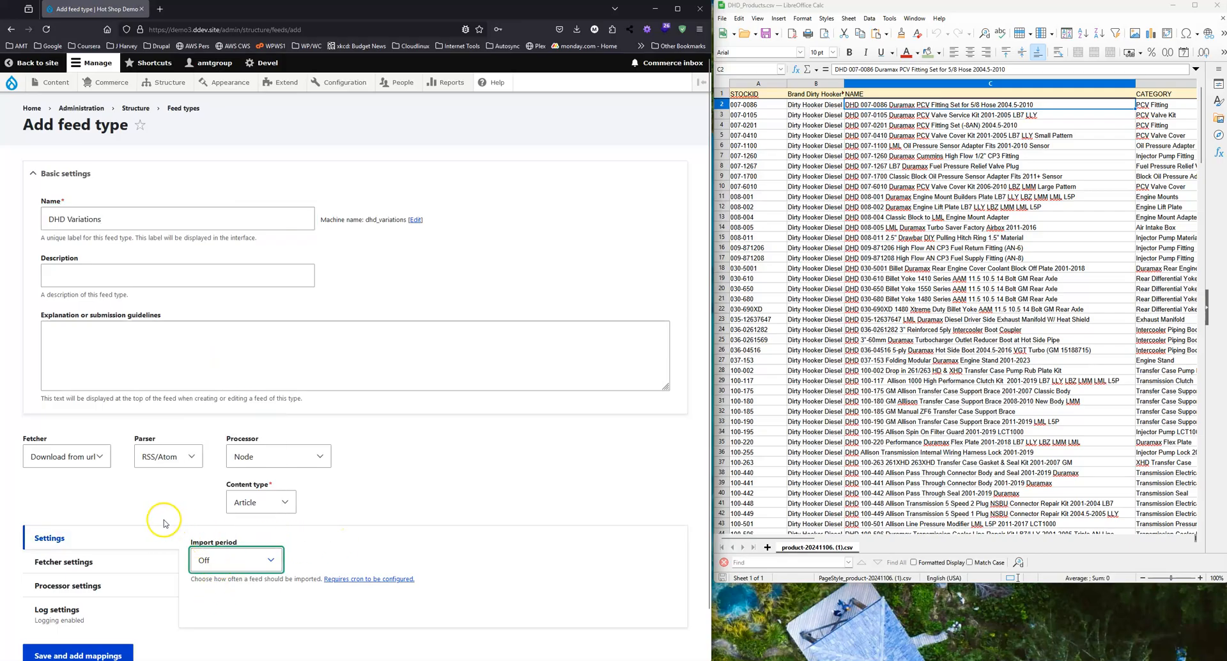
pyautogui.click(63, 463)
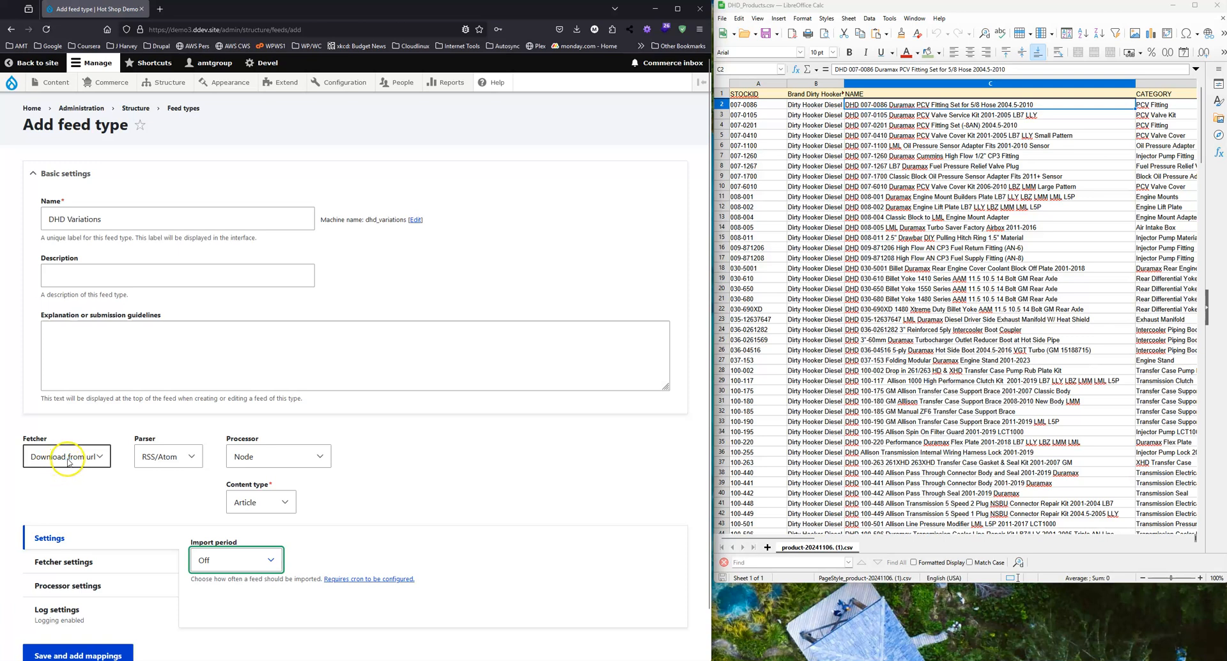
pyautogui.click(67, 461)
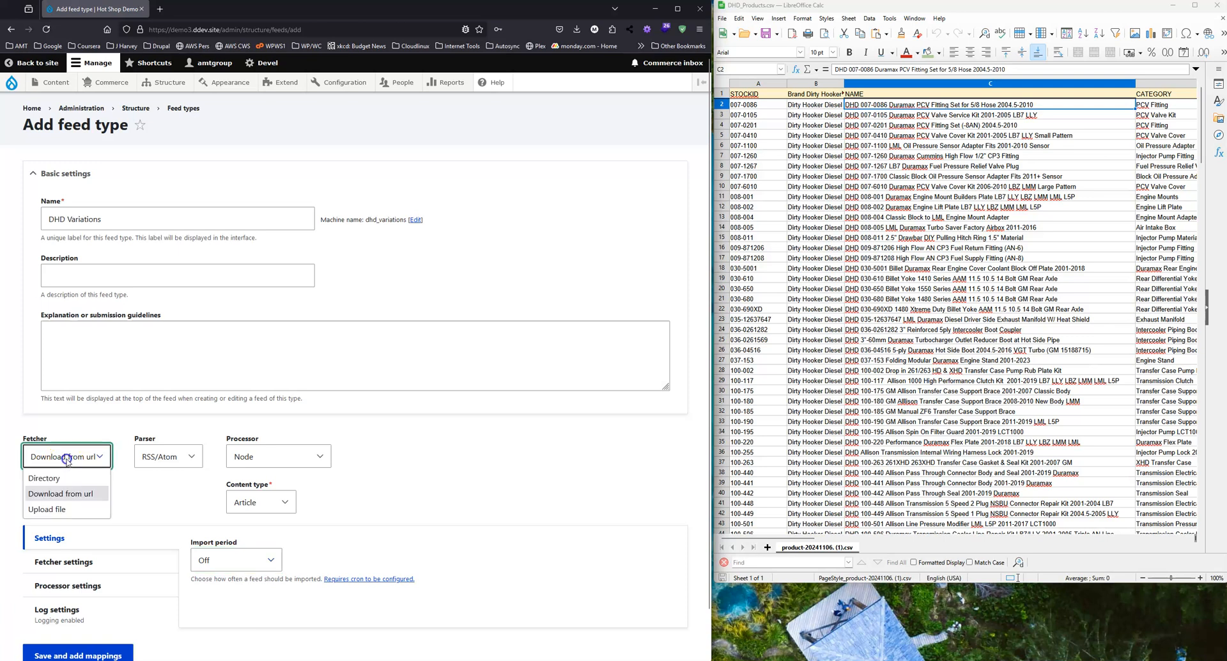
pyautogui.click(57, 511)
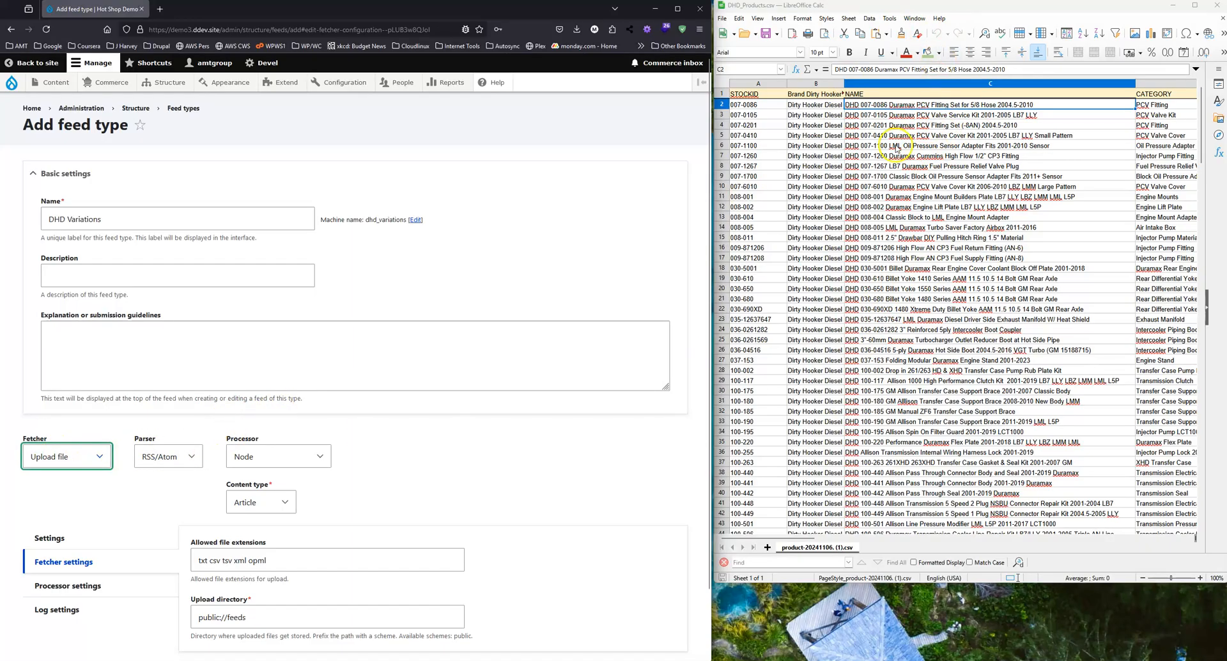
# Step: Set the parser to CSV and the processor to Product variation
pyautogui.click(168, 451)
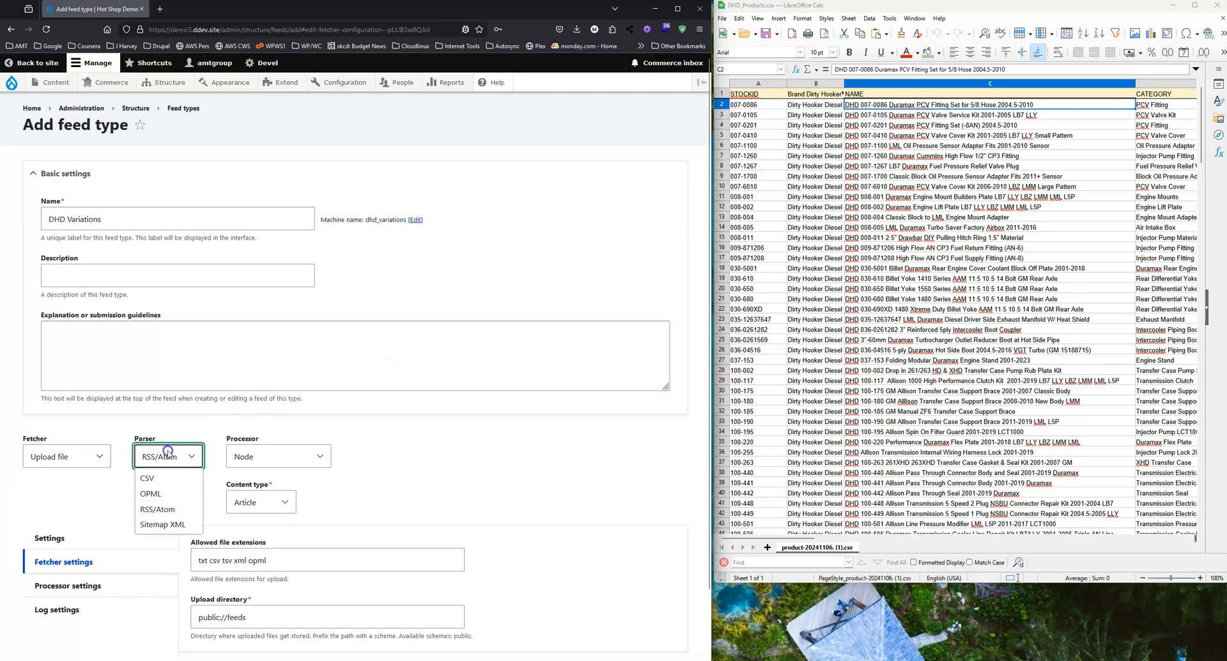
pyautogui.click(150, 479)
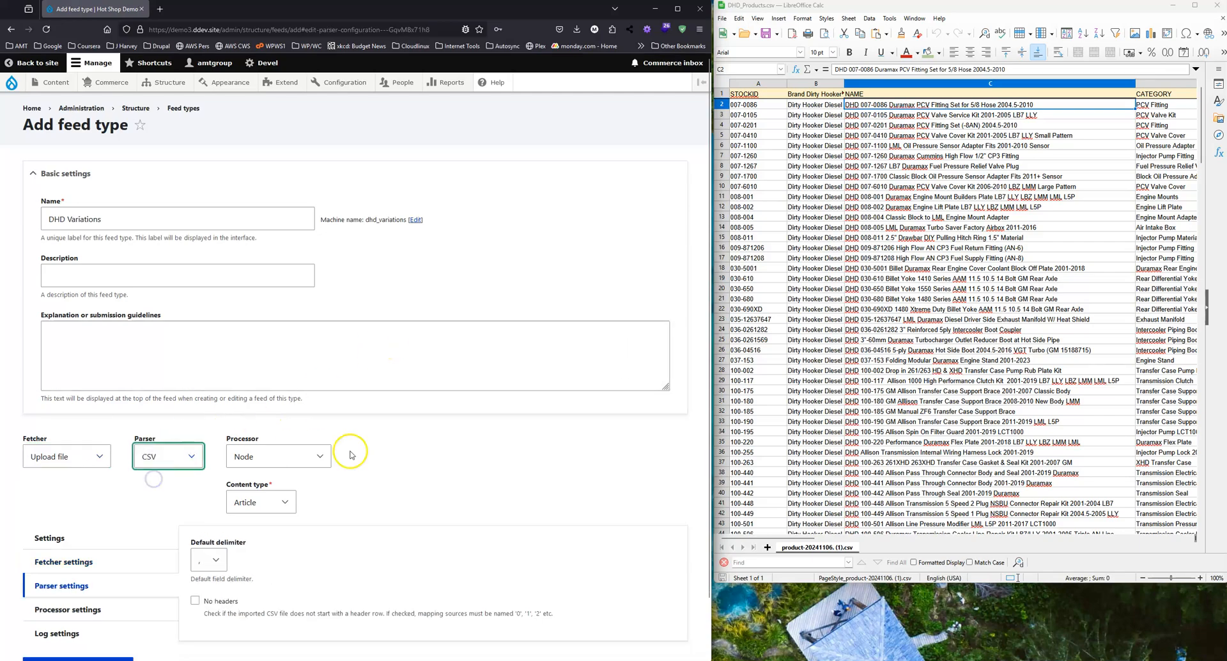
pyautogui.click(261, 458)
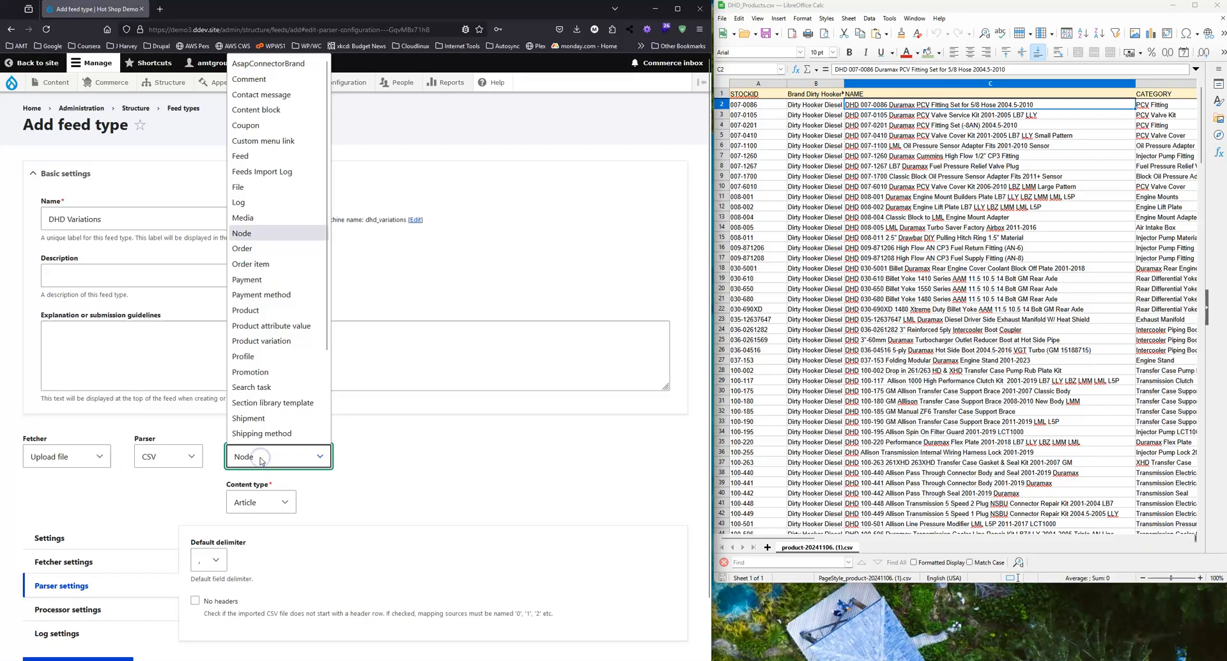
pyautogui.click(262, 342)
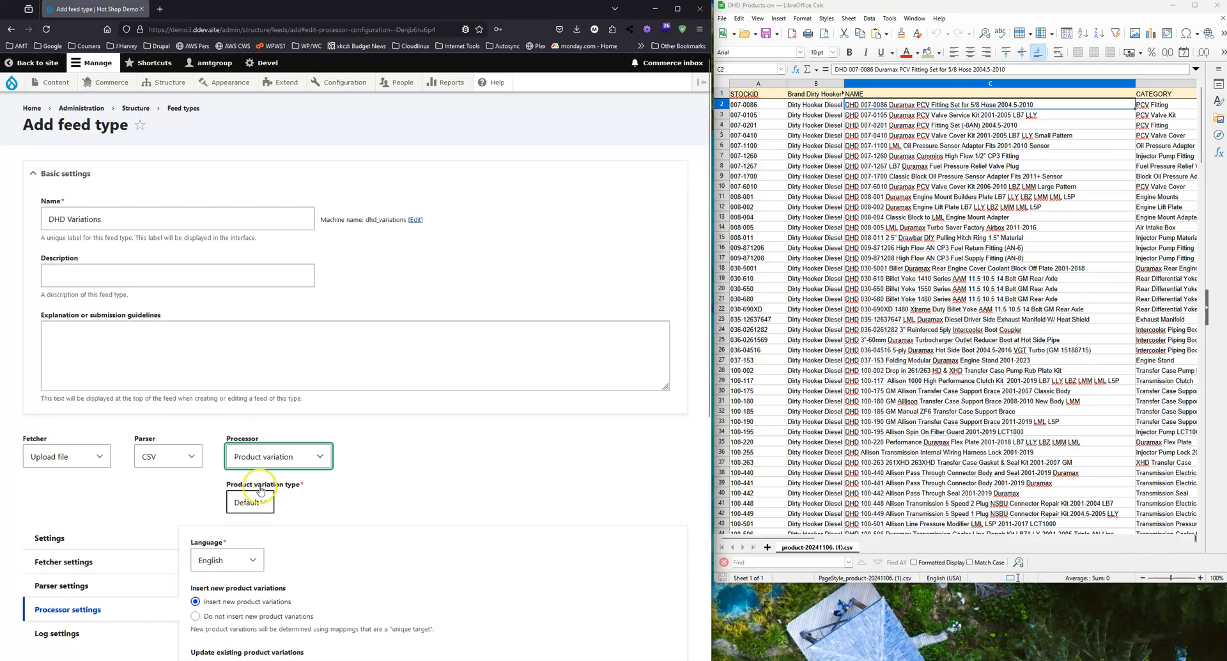
# Step: Set the processor to update existing product variations
pyautogui.scroll(-1, 285, 504)
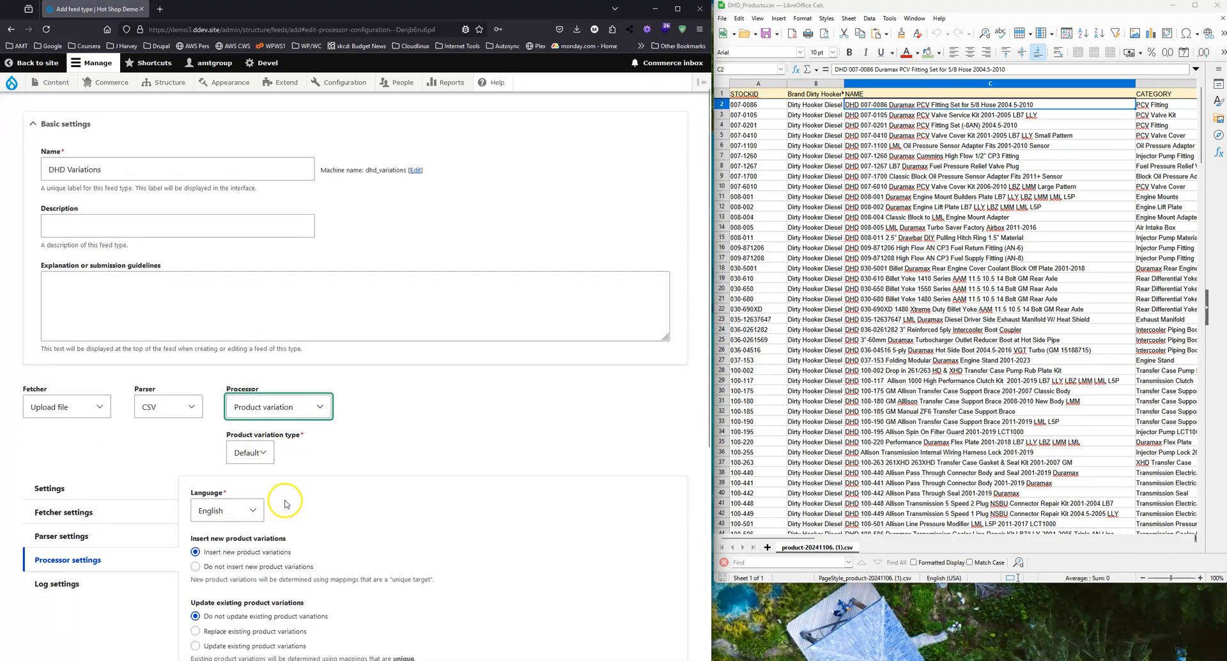
pyautogui.scroll(-1, 294, 466)
pyautogui.scroll(-2, 302, 433)
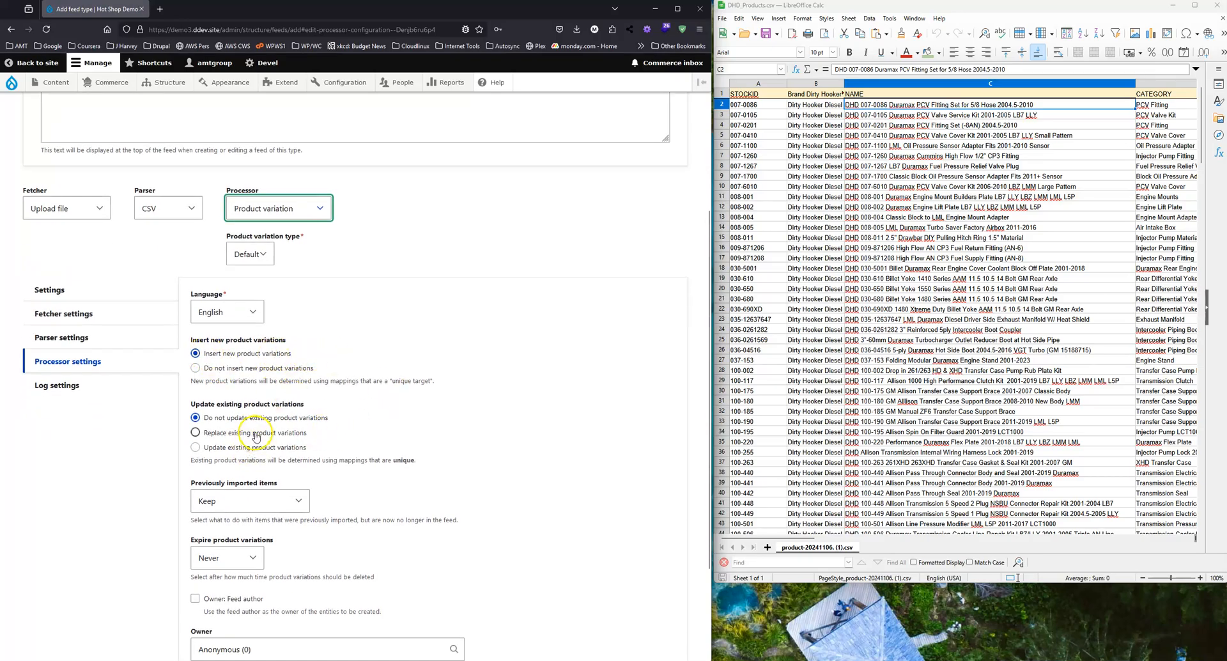
pyautogui.click(216, 450)
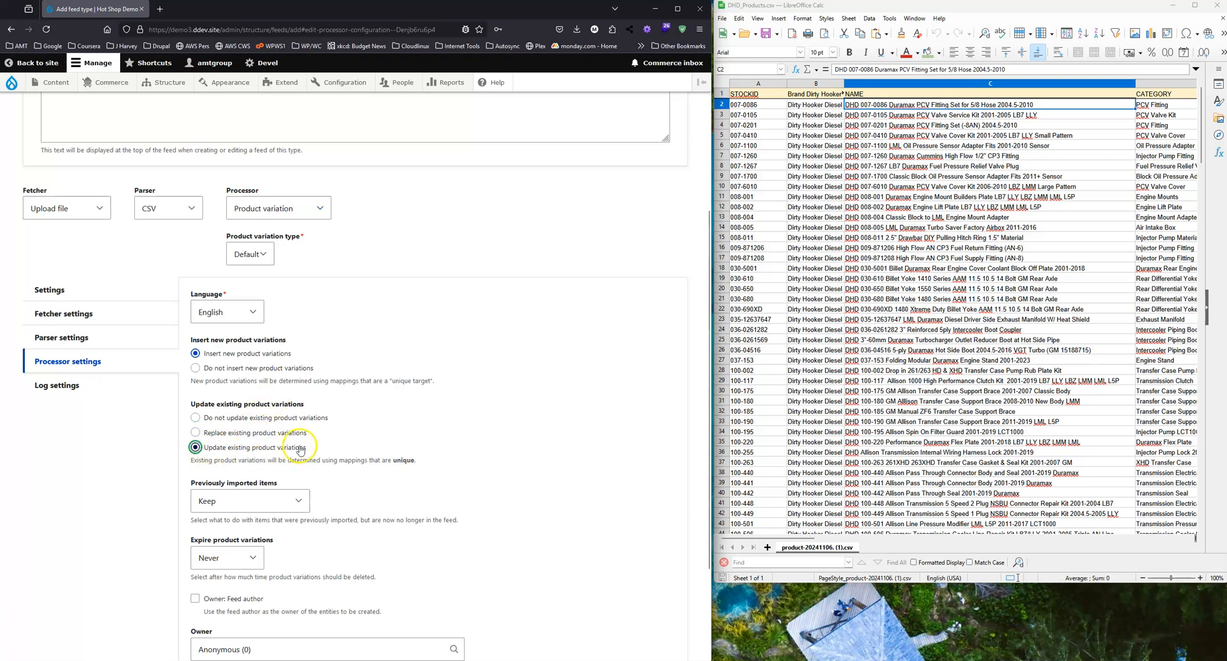
# Step: Set the owner of imported product variations to amtgroup and save the feed type to continue to its mappings
pyautogui.scroll(-2, 317, 447)
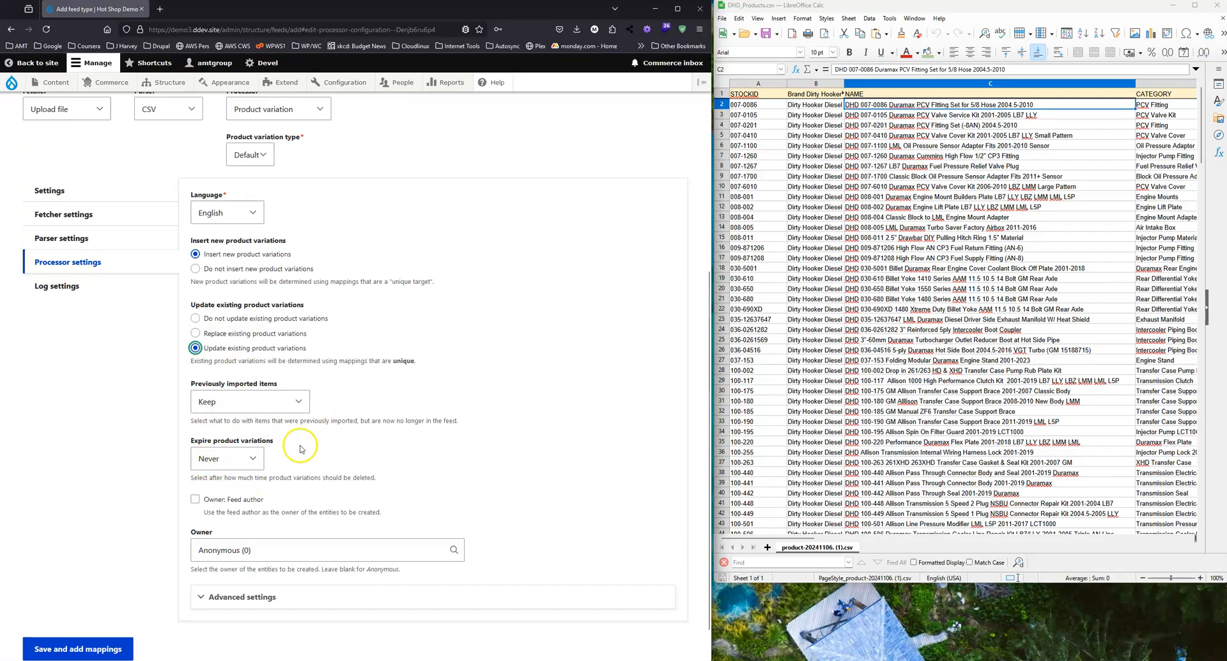
pyautogui.click(295, 550)
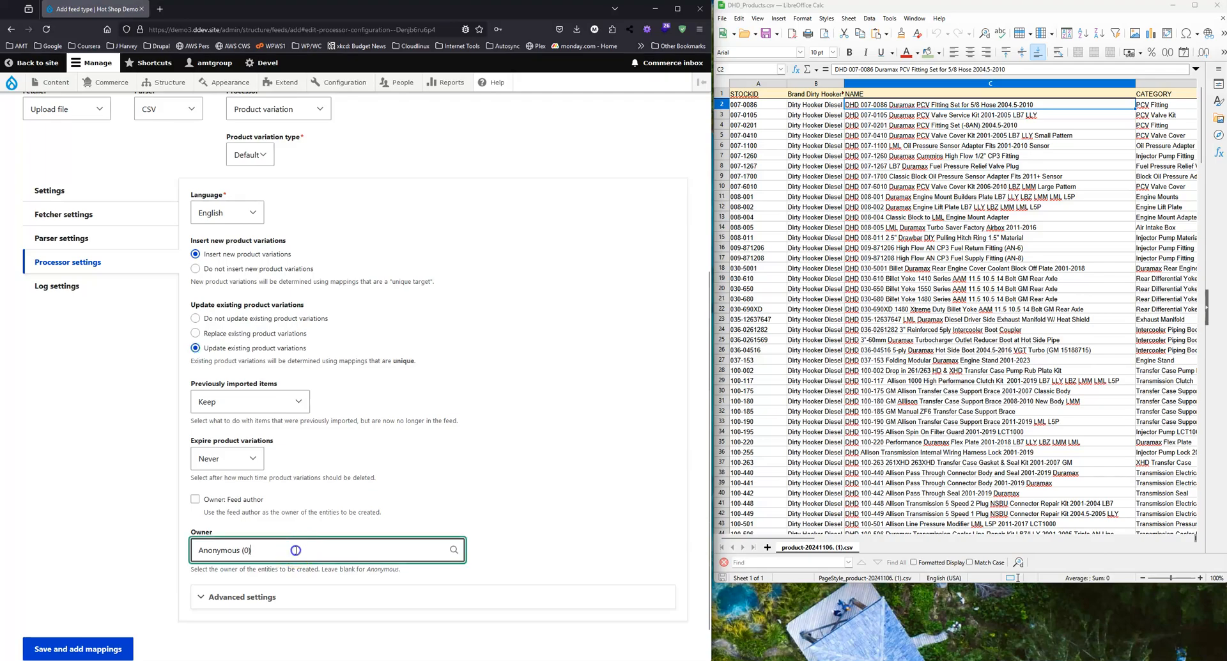
pyautogui.hotkey('ctrl', 'a')
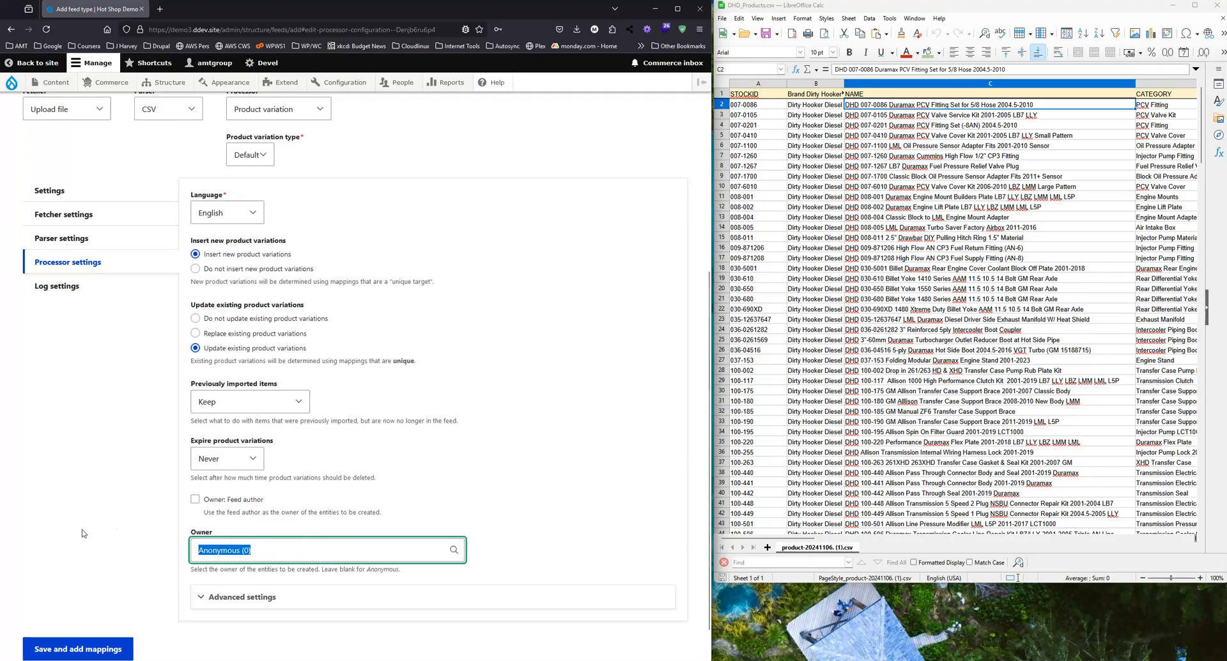
pyautogui.write('amt')
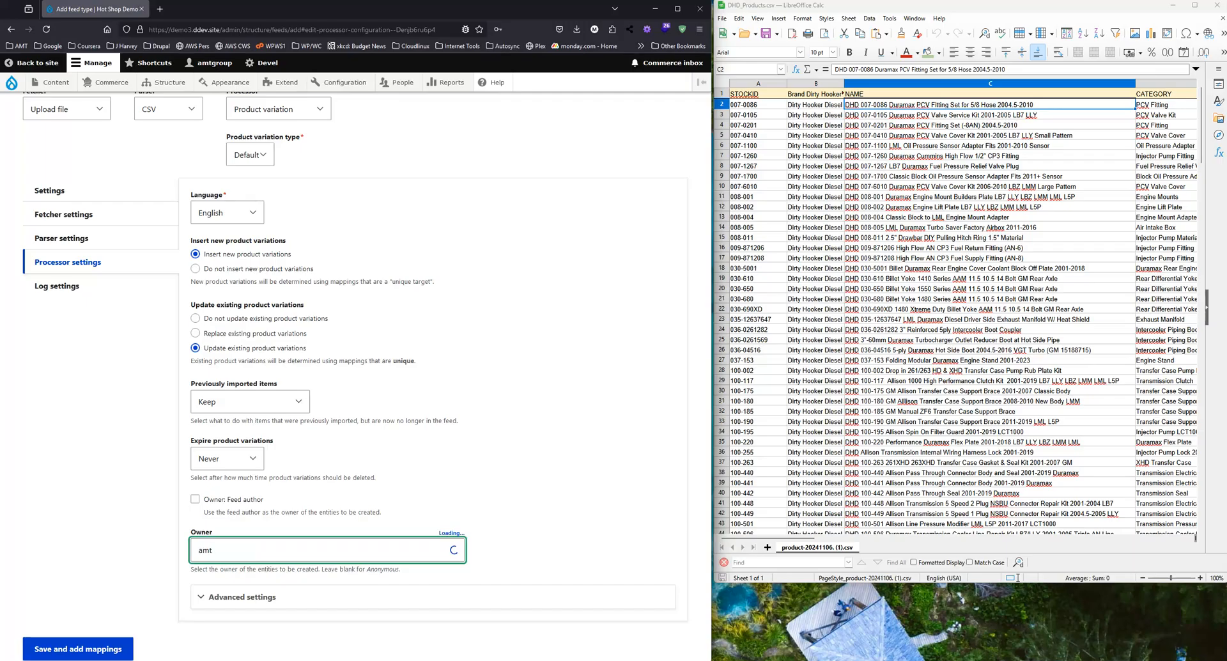
pyautogui.click(230, 573)
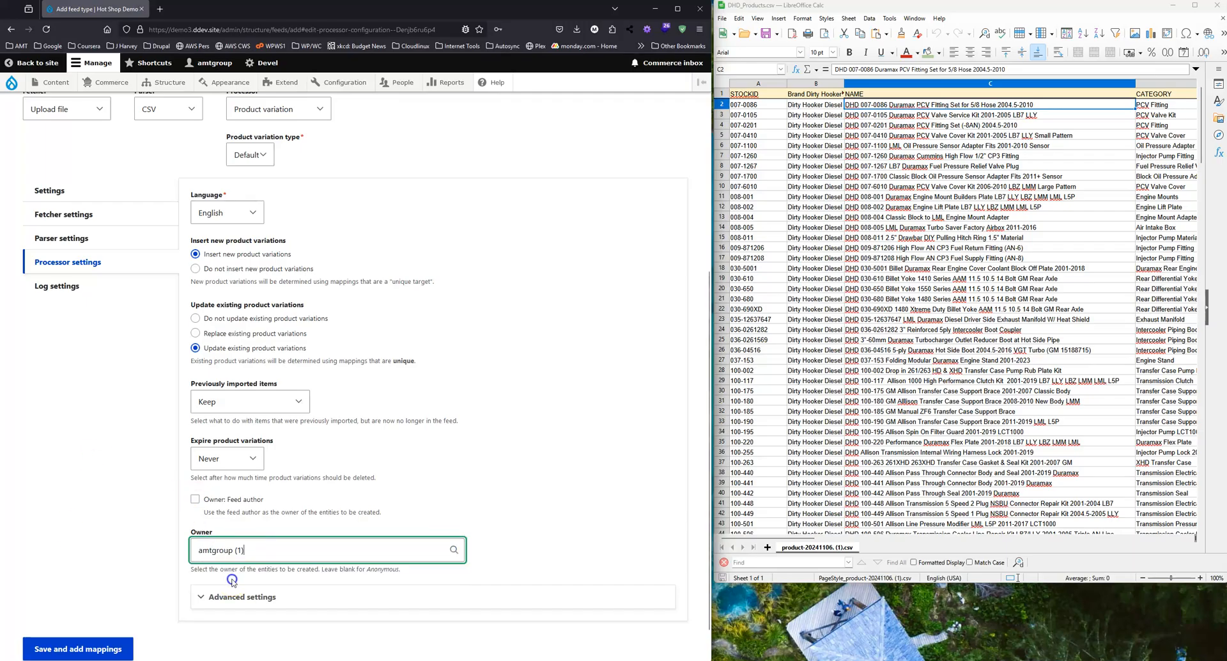
pyautogui.scroll(-1, 373, 485)
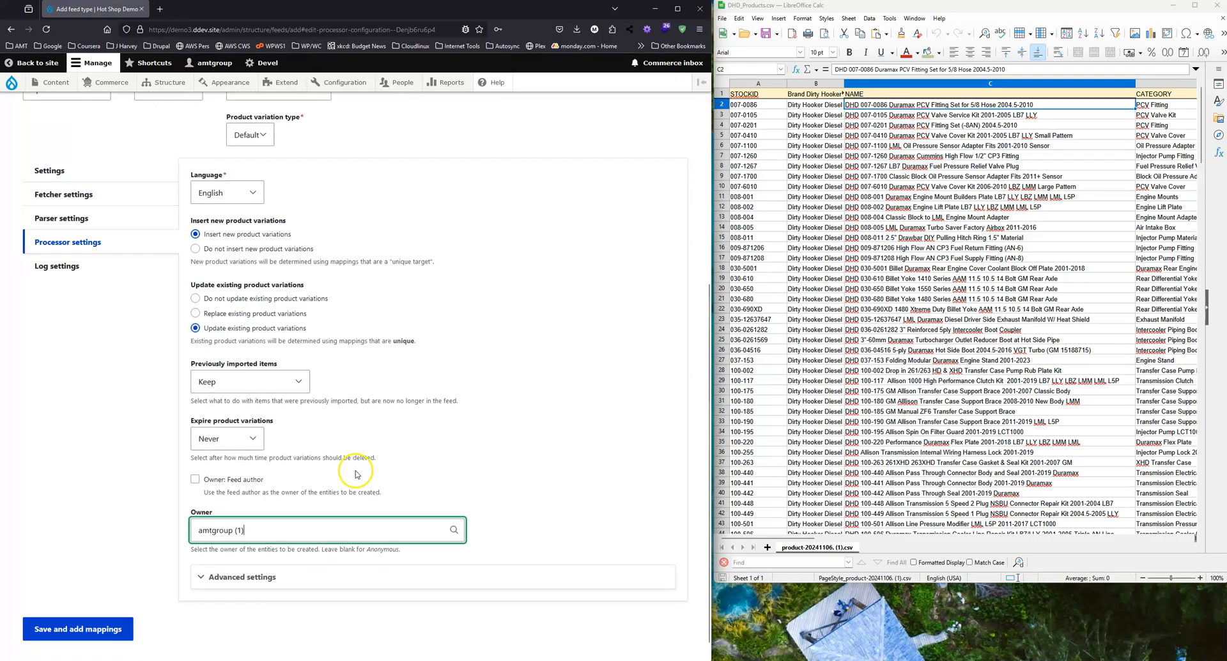
pyautogui.click(112, 605)
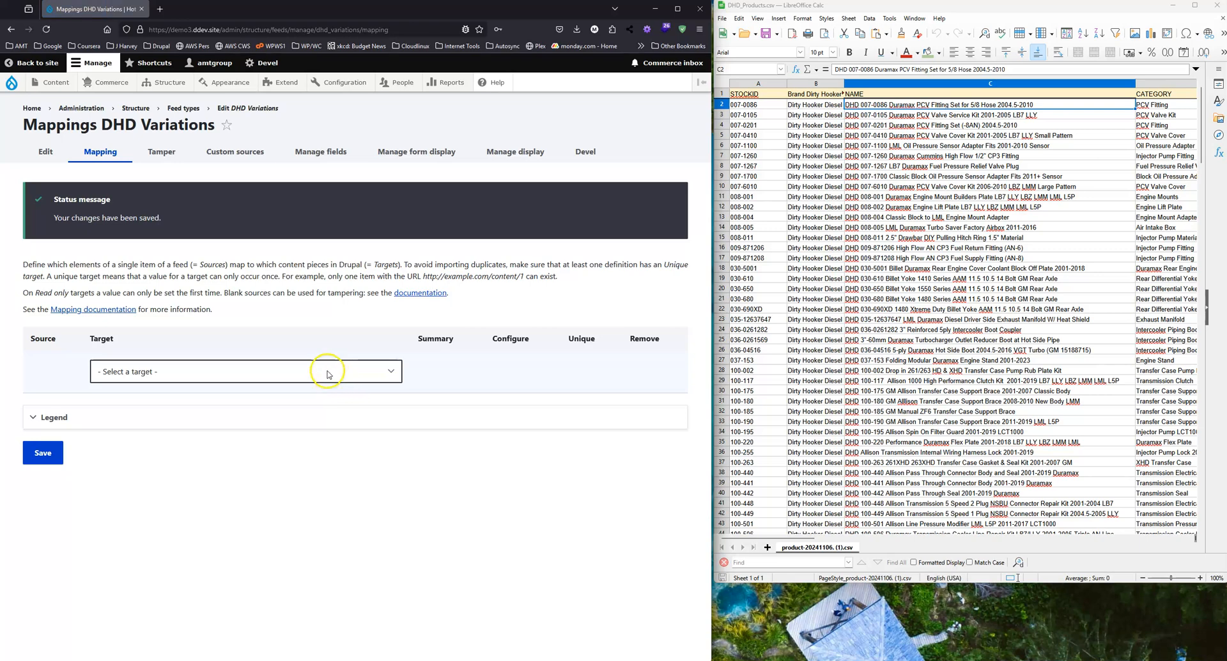
# Step: Add SKU (sku) as a mapping target and mark it as unique
pyautogui.click(220, 377)
pyautogui.scroll(-3, 236, 243)
pyautogui.scroll(-6, 232, 223)
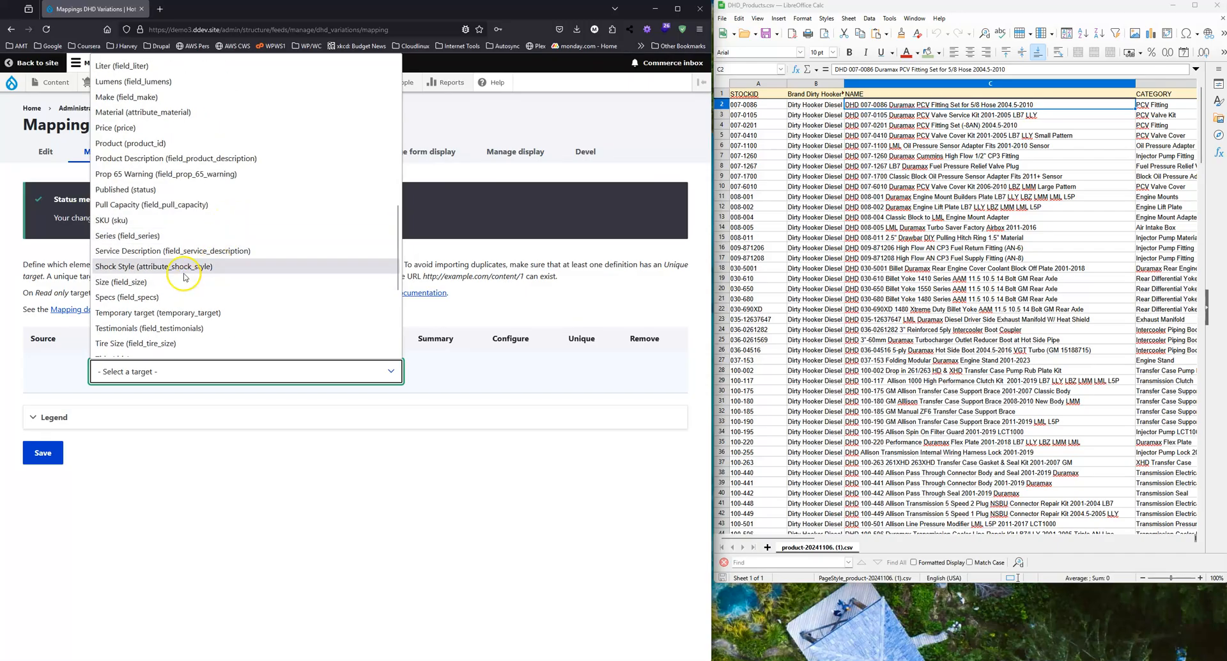
pyautogui.click(112, 221)
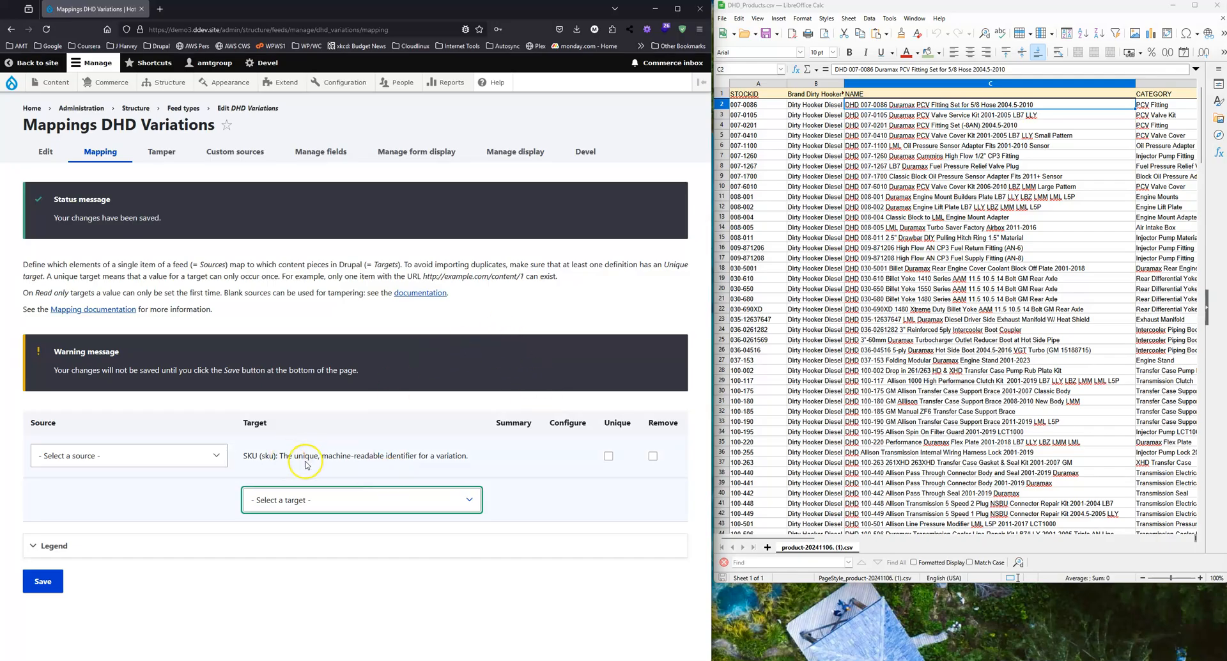
pyautogui.click(609, 454)
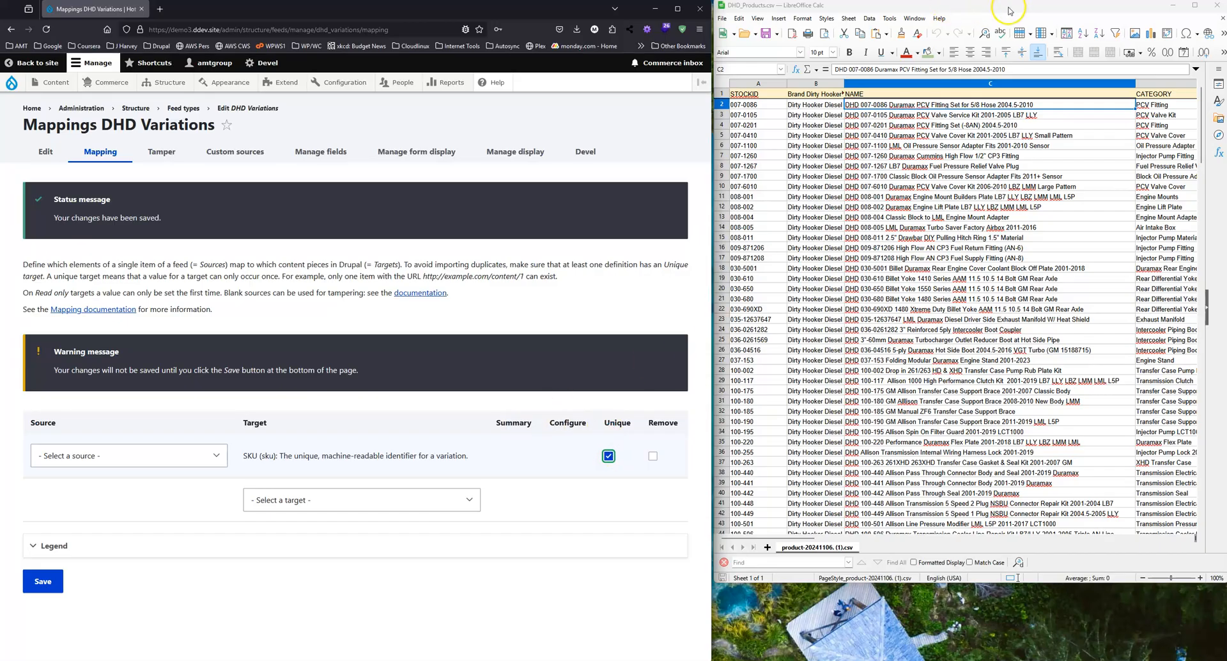
# Step: Copy the STOCKID header from the DHD_Products.csv spreadsheet and use it as a new CSV column source for the SKU target
pyautogui.click(764, 96)
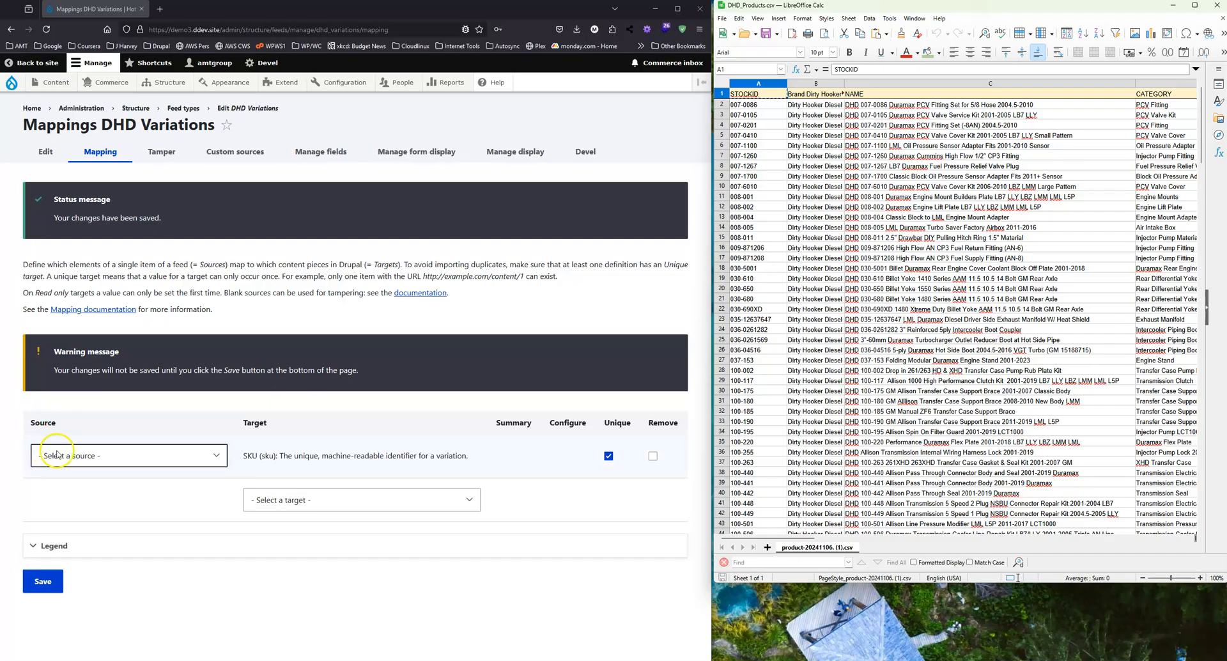
pyautogui.click(92, 458)
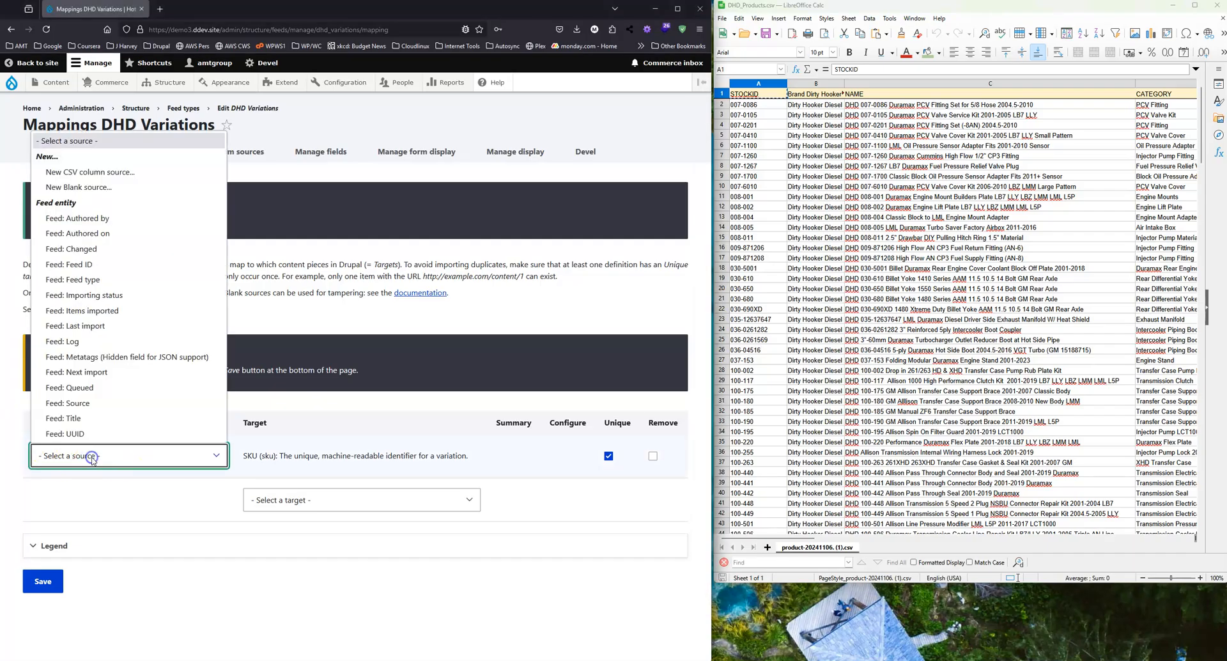
pyautogui.click(89, 172)
pyautogui.click(101, 476)
pyautogui.write('STOCKID')
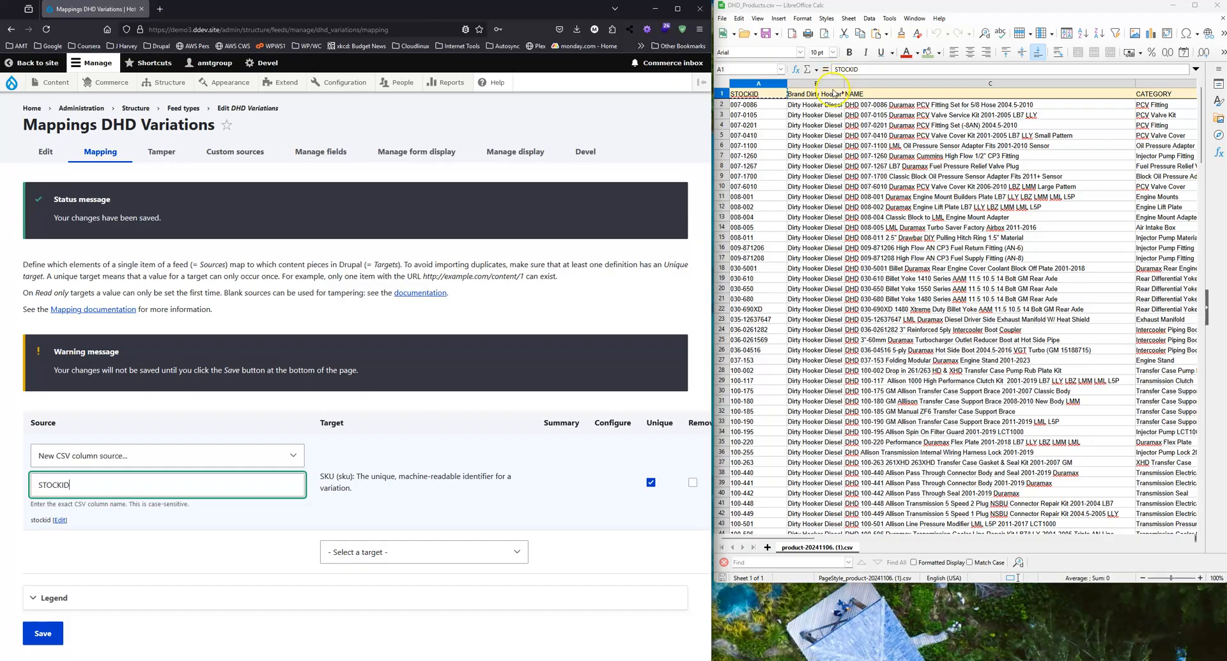
# Step: Copy the NAME column header from the spreadsheet and add Title (title) as a mapping target
pyautogui.click(860, 96)
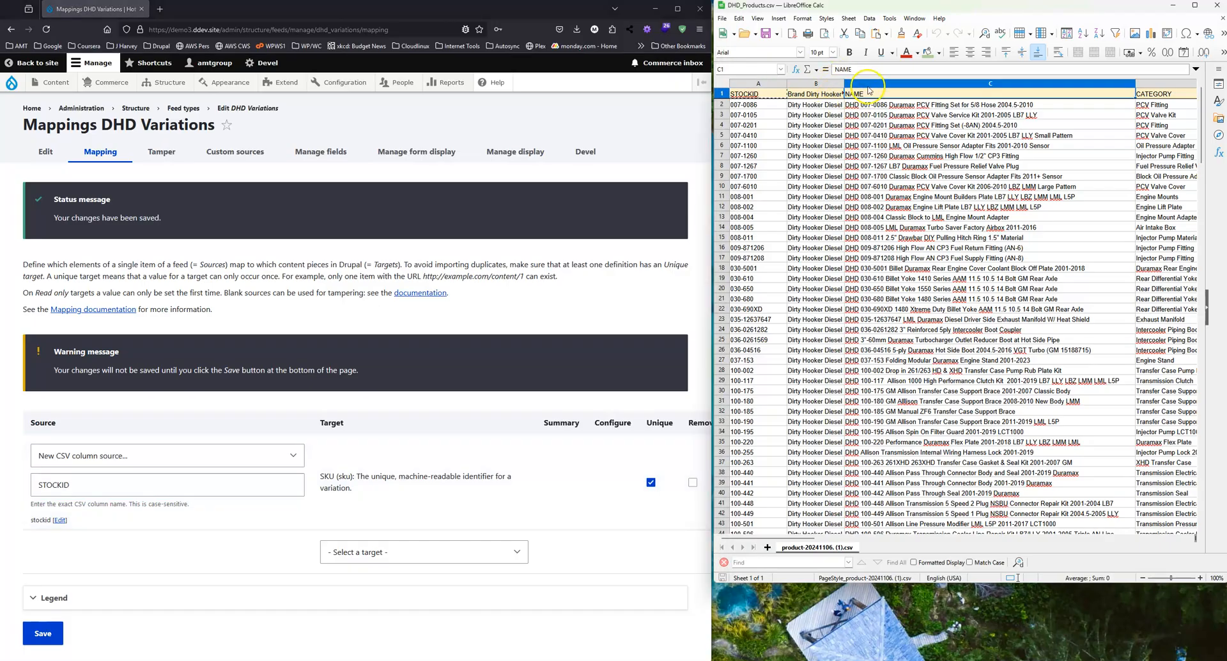
pyautogui.click(812, 97)
pyautogui.click(873, 96)
pyautogui.click(377, 550)
pyautogui.scroll(-6, 399, 421)
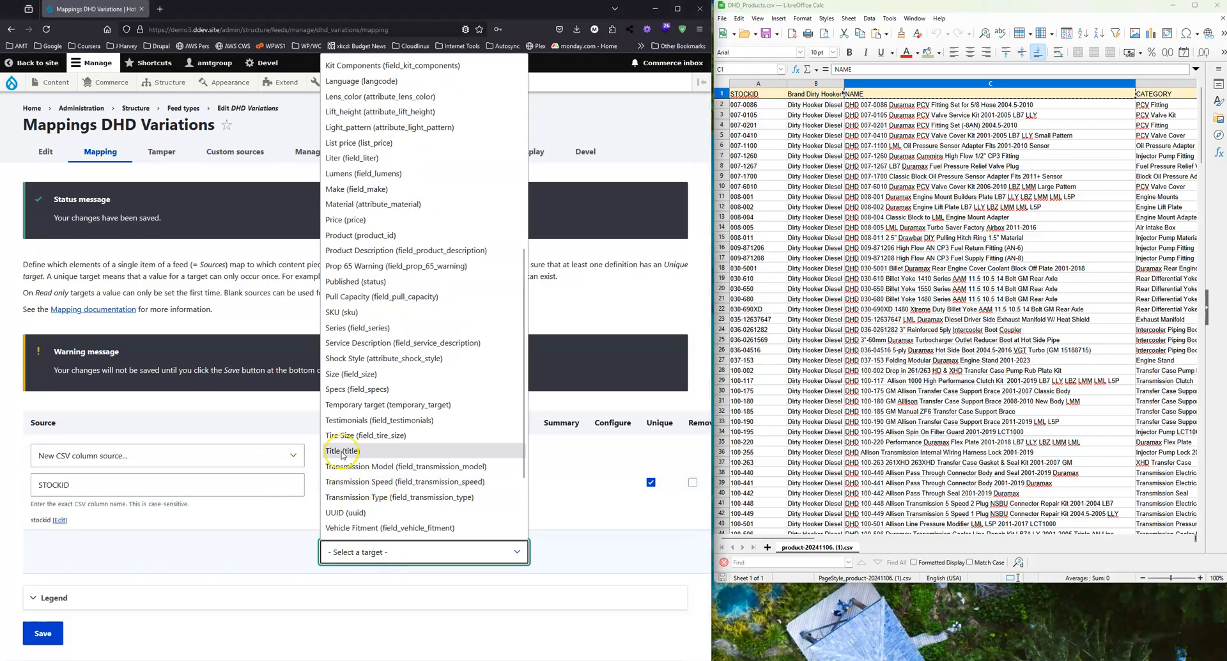
pyautogui.click(348, 511)
# Step: Map the Title target to a new CSV column source called NAME
pyautogui.click(130, 546)
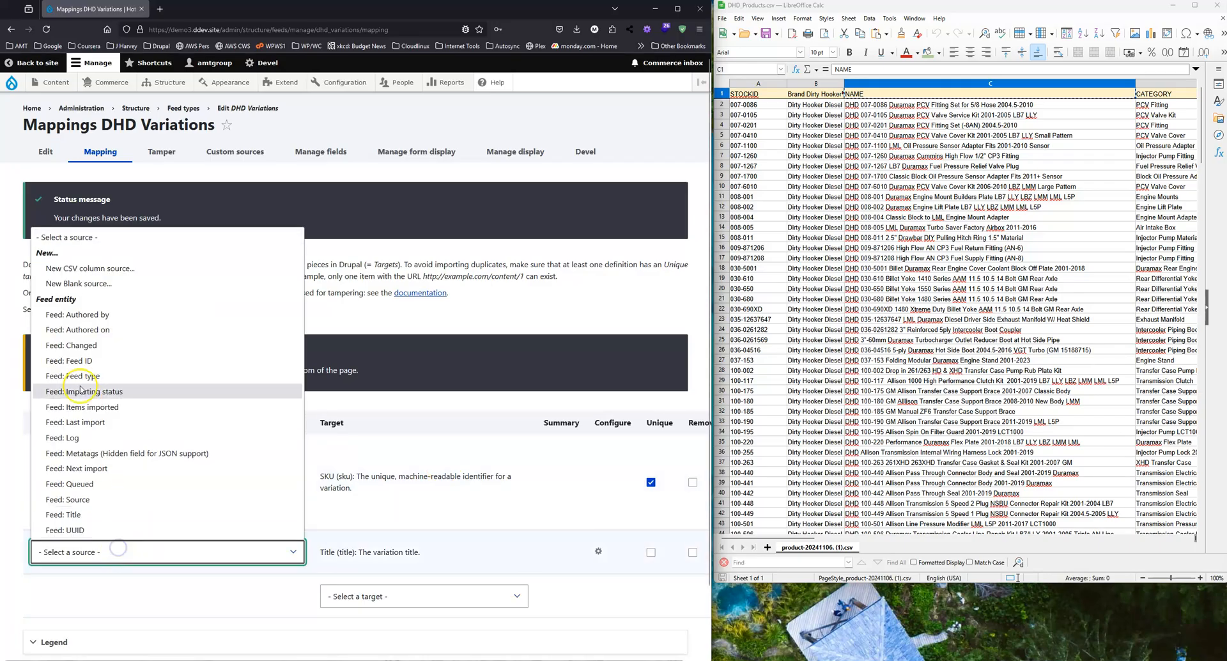
pyautogui.click(82, 271)
pyautogui.click(110, 578)
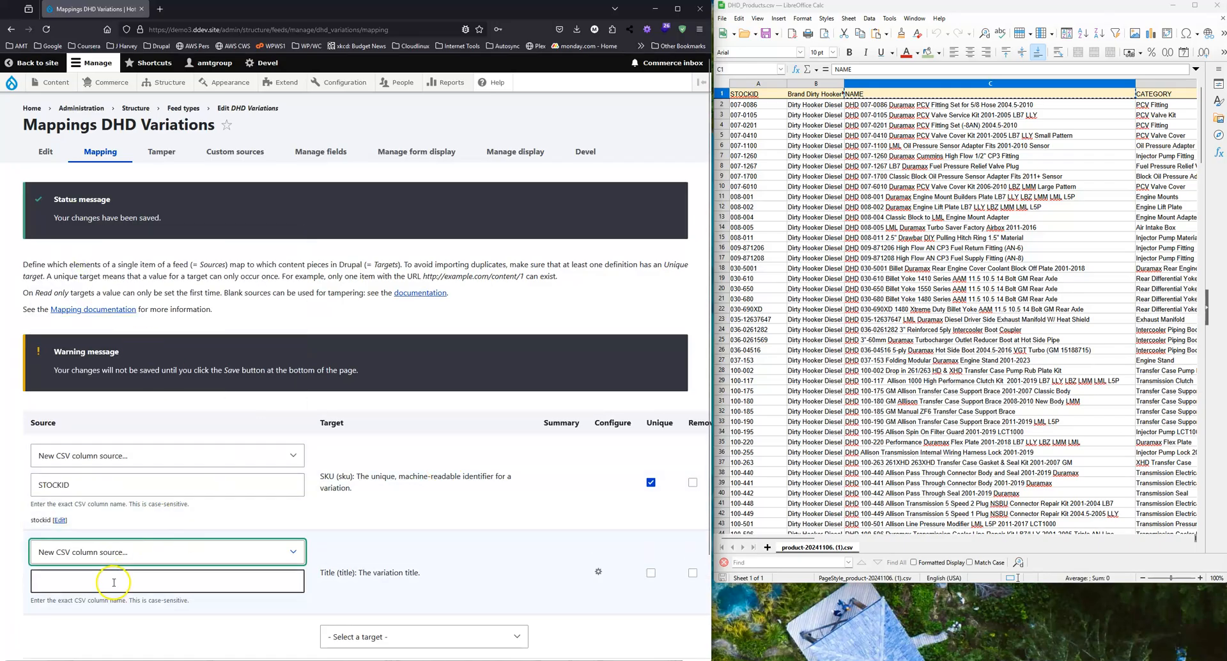
pyautogui.write('NAME')
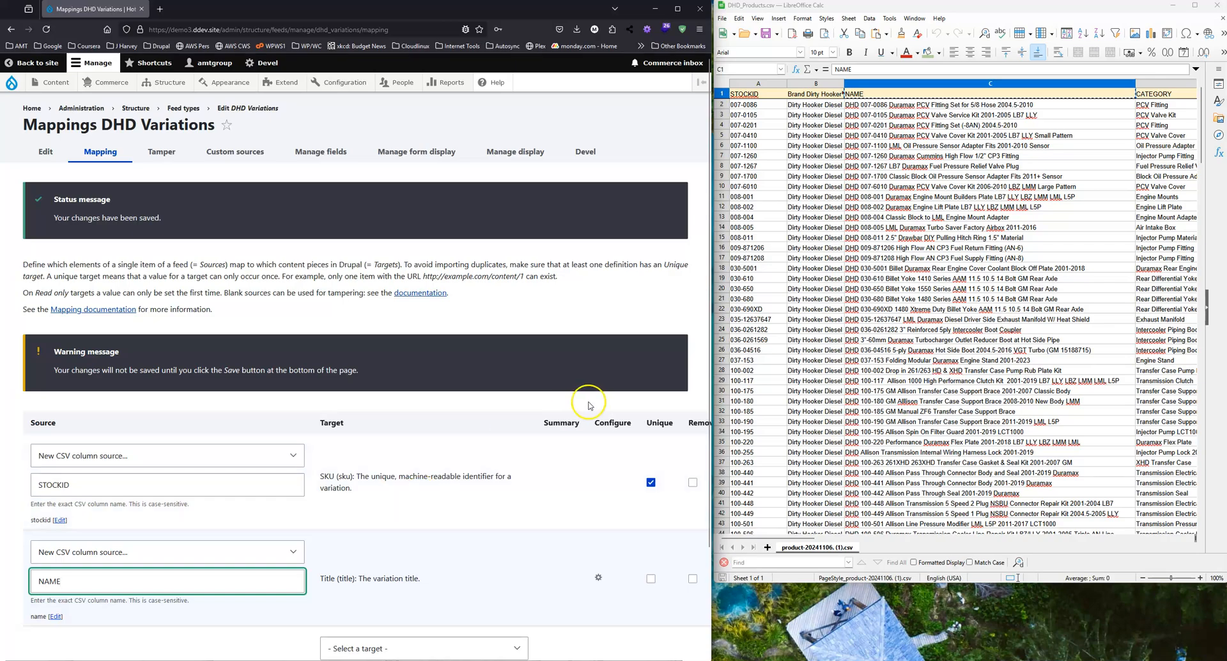
pyautogui.scroll(-2, 588, 399)
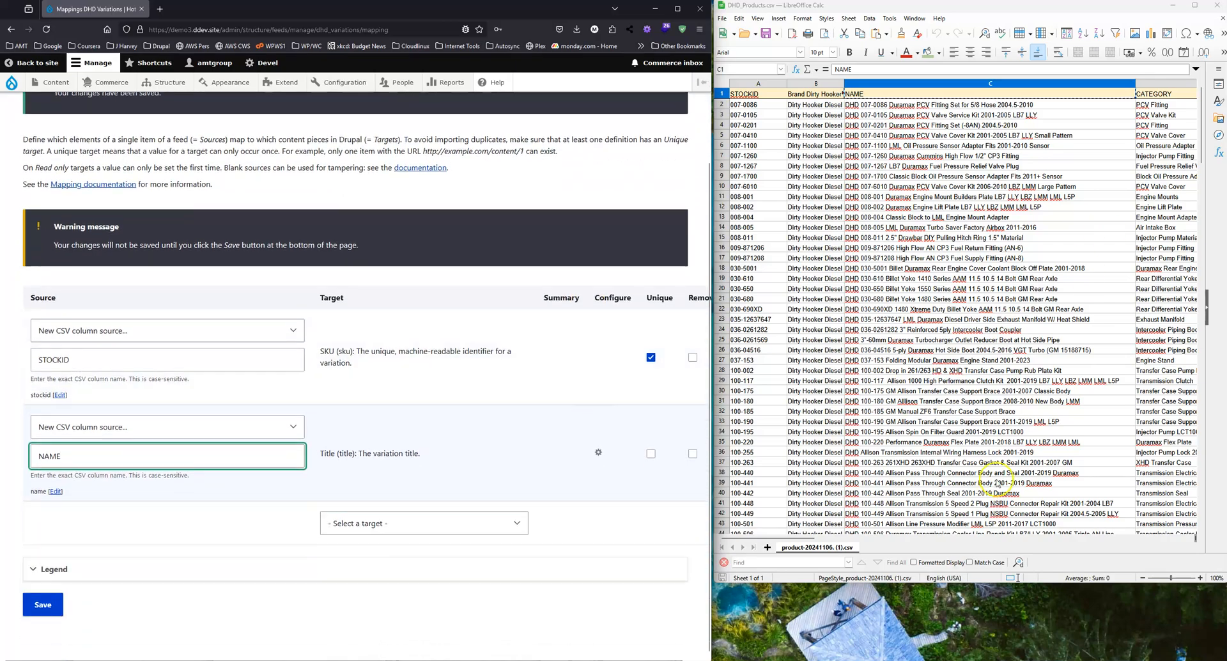
# Step: Copy the PRICE column header from the spreadsheet and add Price (price) as a mapping target
pyautogui.moveTo(793, 539); pyautogui.dragTo(929, 540)
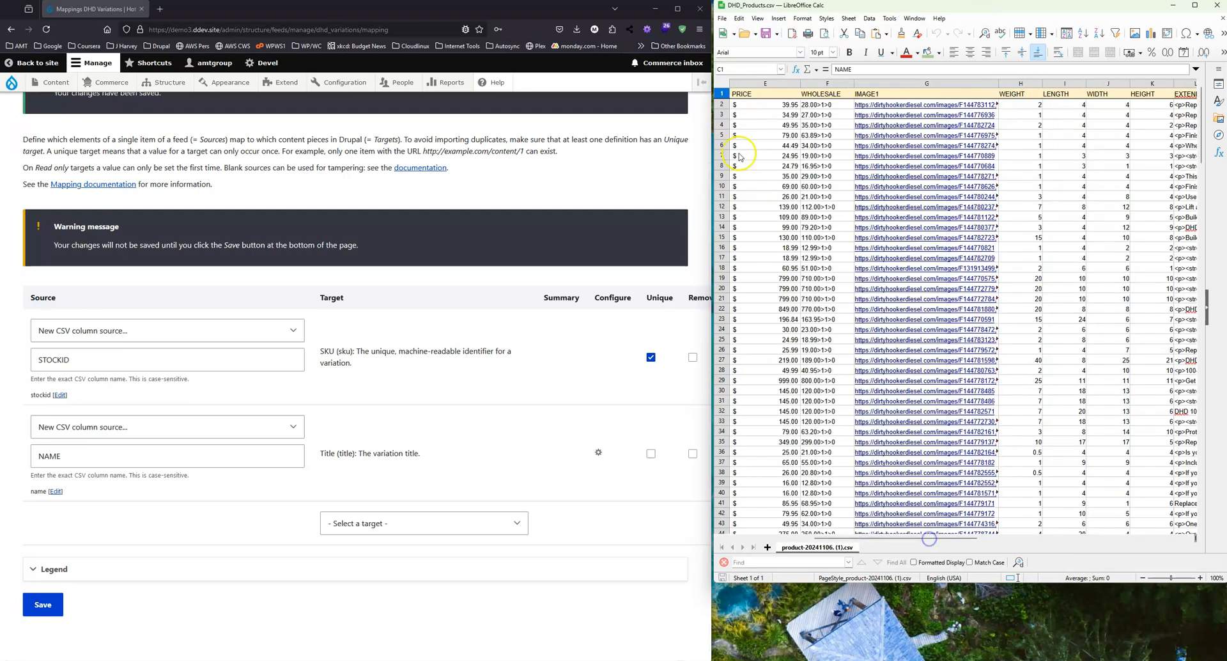
pyautogui.click(752, 96)
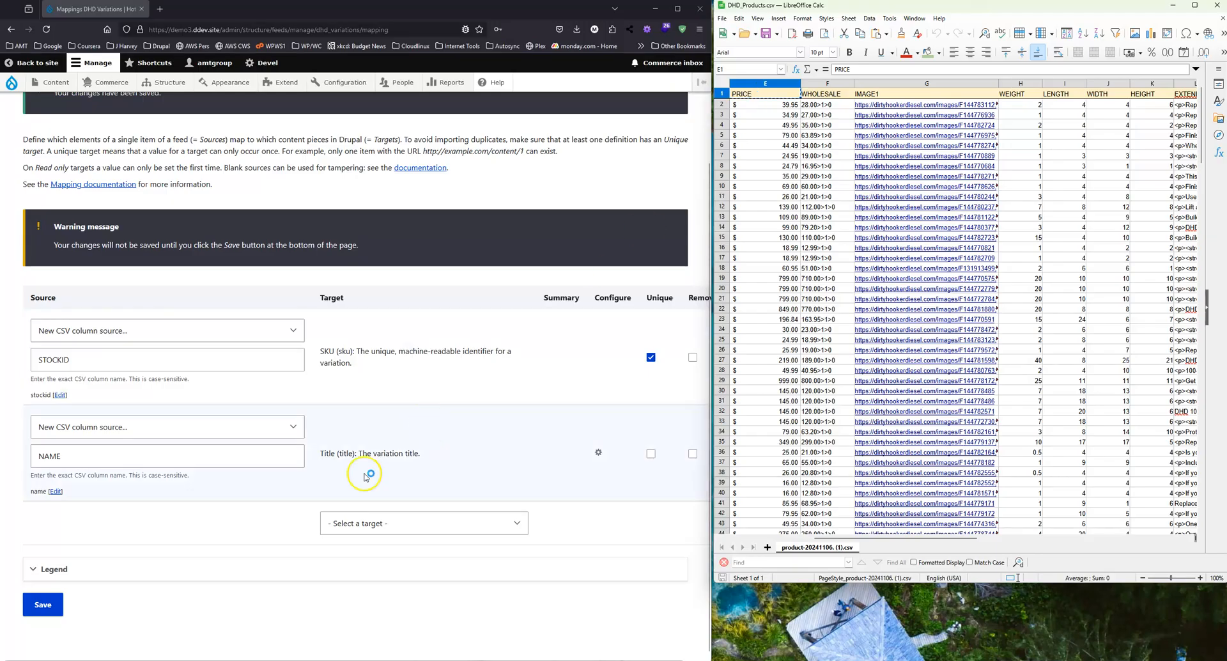
pyautogui.click(405, 523)
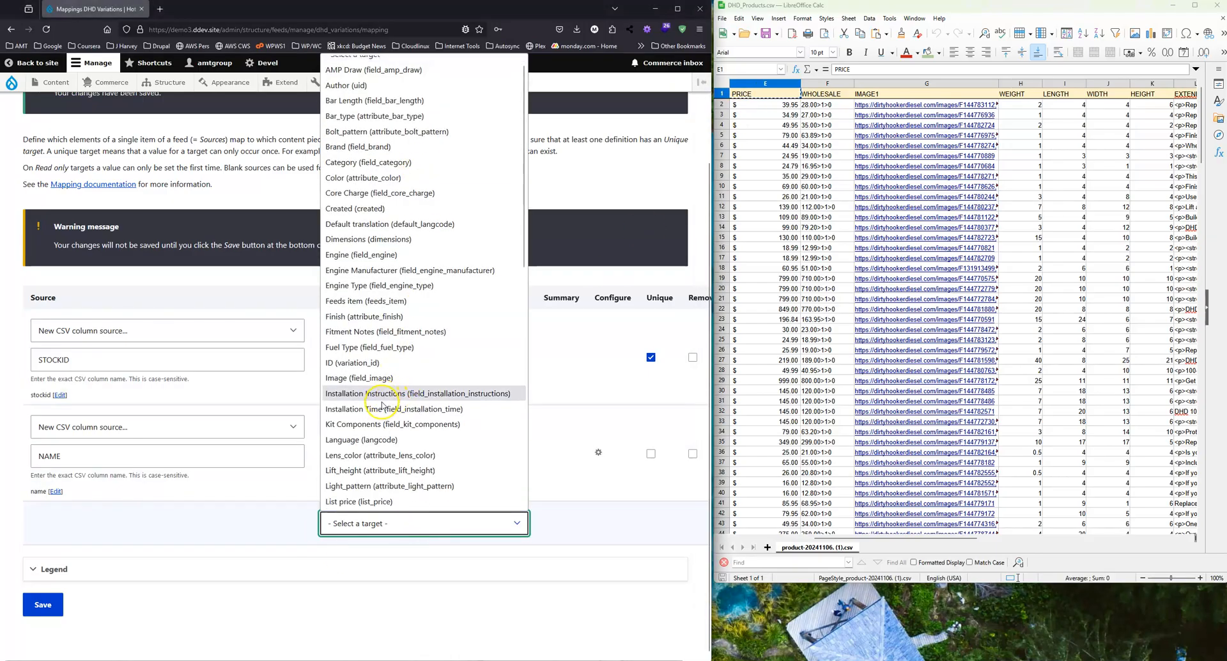
pyautogui.scroll(-3, 371, 358)
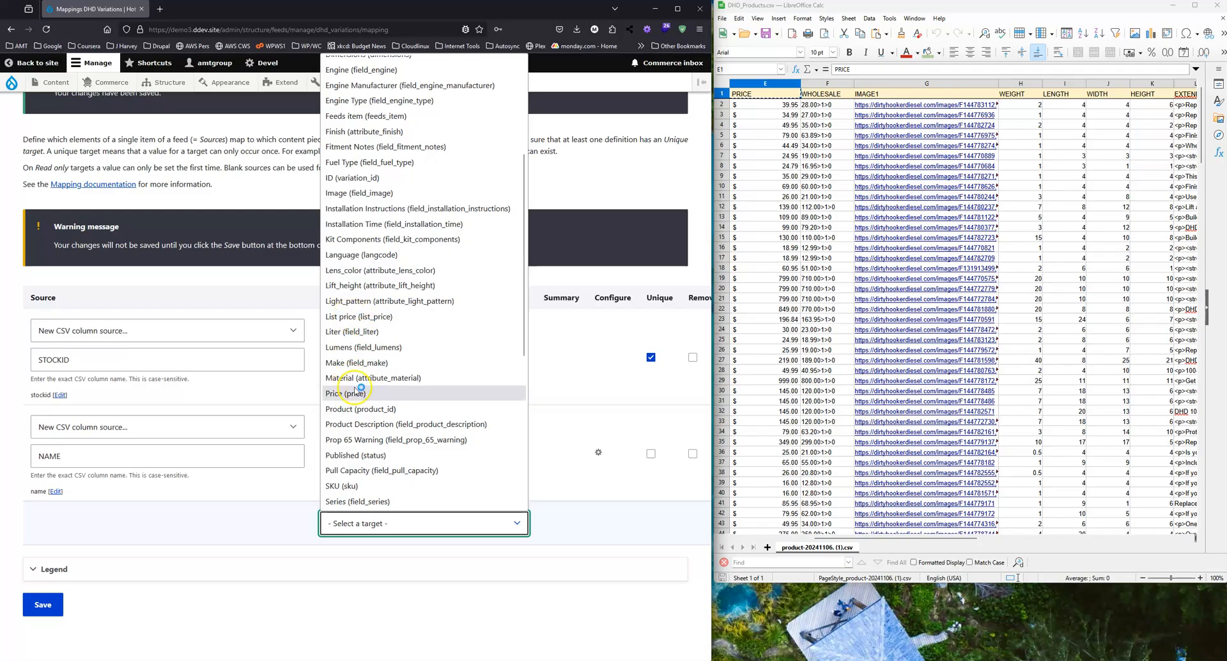
pyautogui.click(351, 393)
# Step: Map the Price target to a new CSV column source called PRICE
pyautogui.click(137, 522)
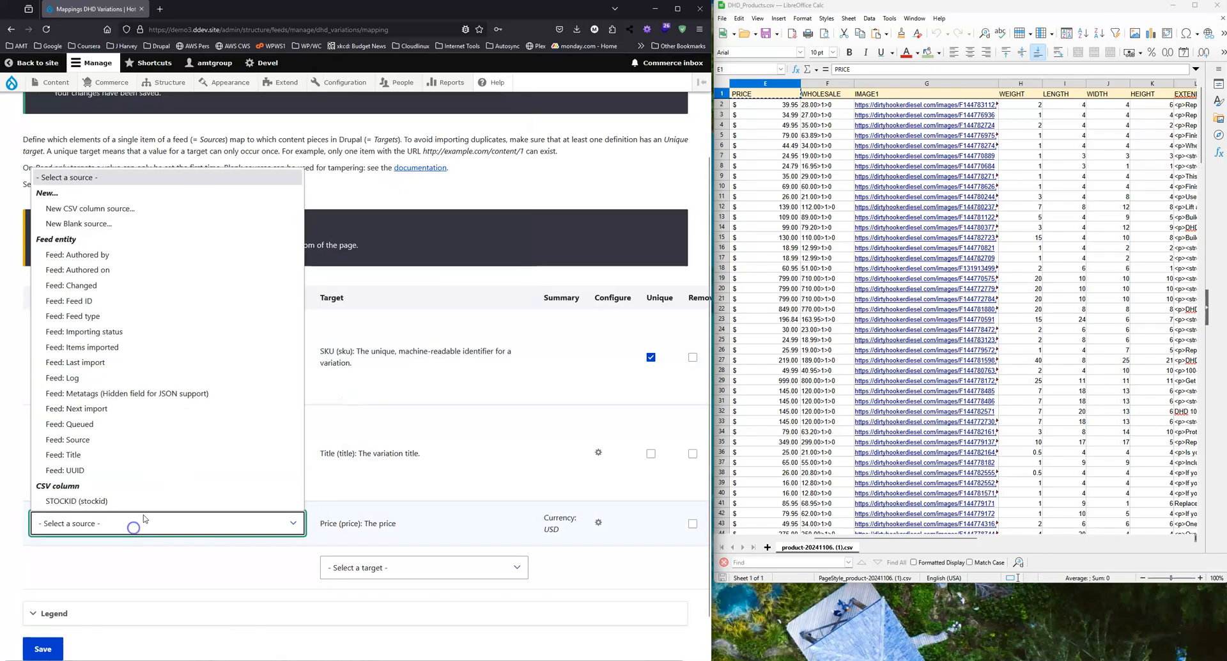
pyautogui.click(97, 209)
pyautogui.click(217, 551)
pyautogui.write('PRICE')
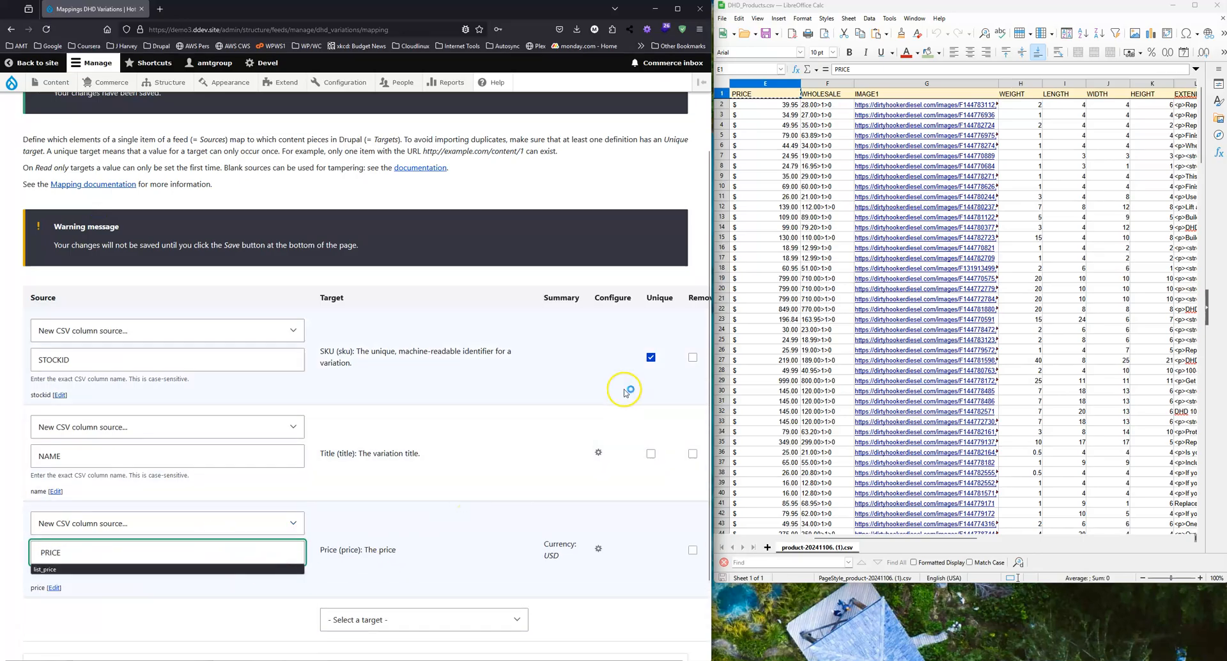
pyautogui.scroll(-3, 562, 420)
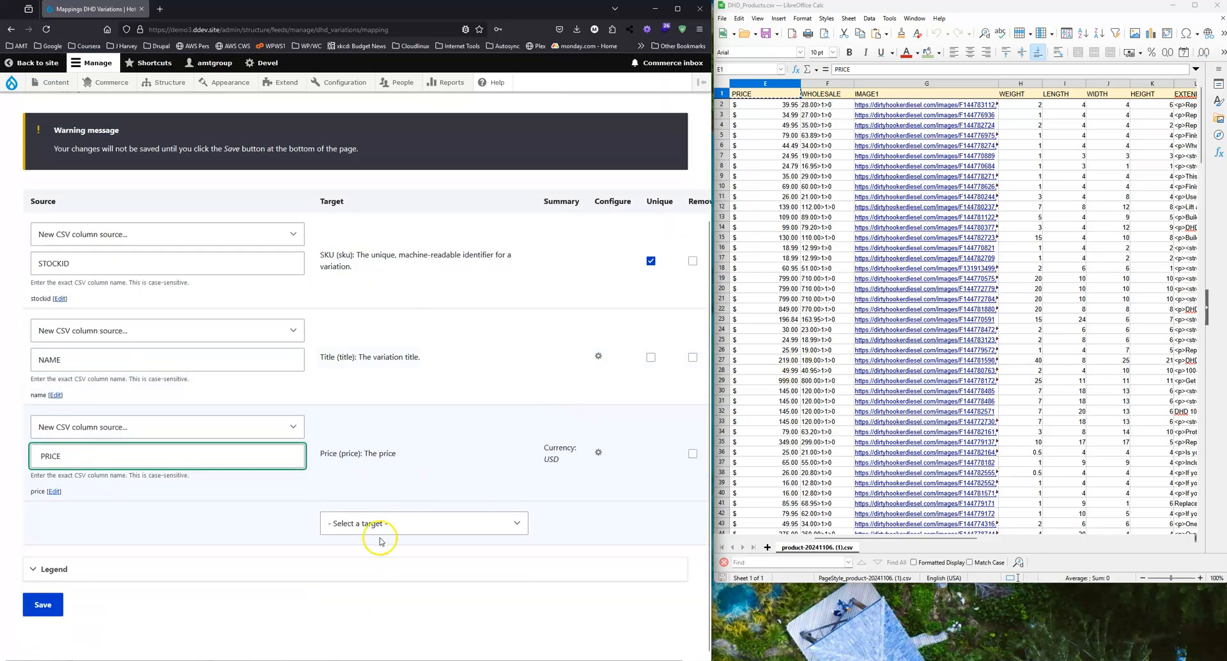
# Step: Examine how the image URLs are separated in the first product's IMAGE1 cell, undoing any accidental edit
pyautogui.click(908, 105)
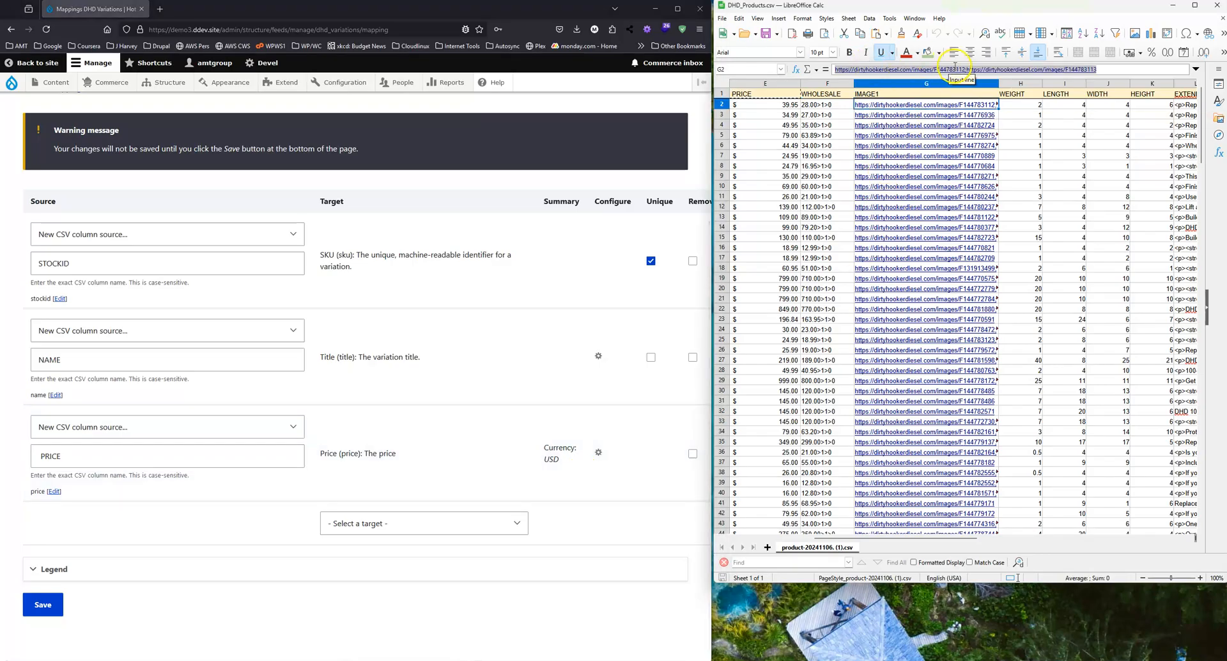
pyautogui.click(960, 69)
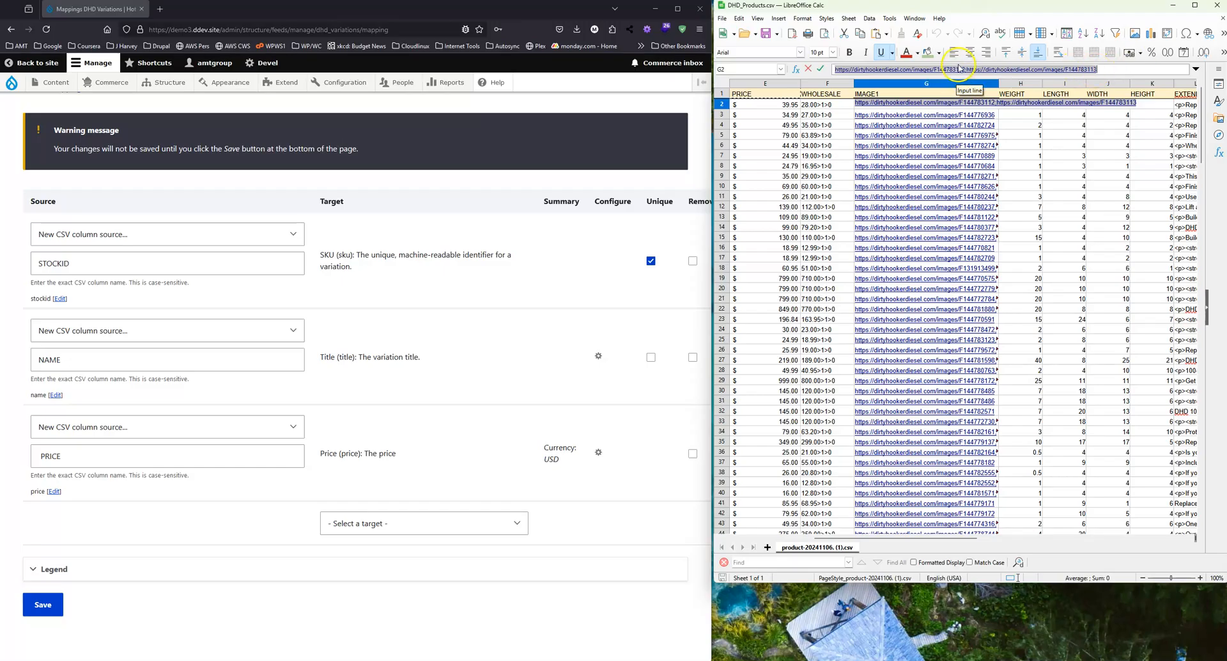
pyautogui.doubleClick(963, 69)
pyautogui.click(968, 69)
pyautogui.click(962, 70)
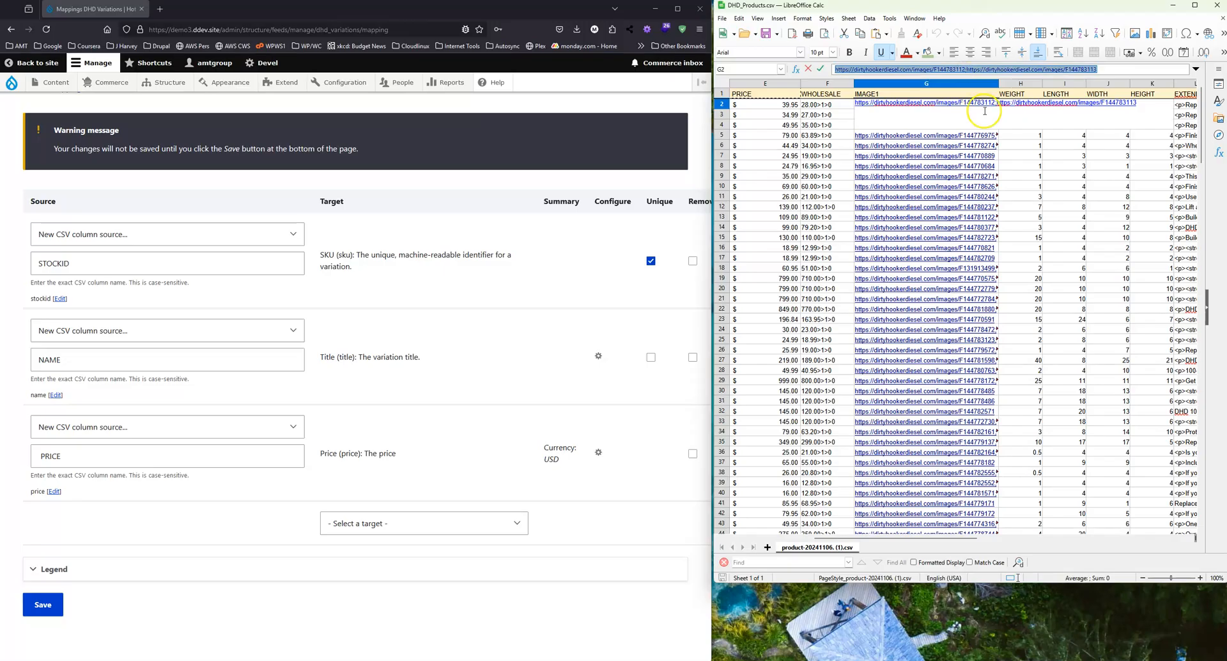
pyautogui.moveTo(997, 102); pyautogui.dragTo(1000, 100)
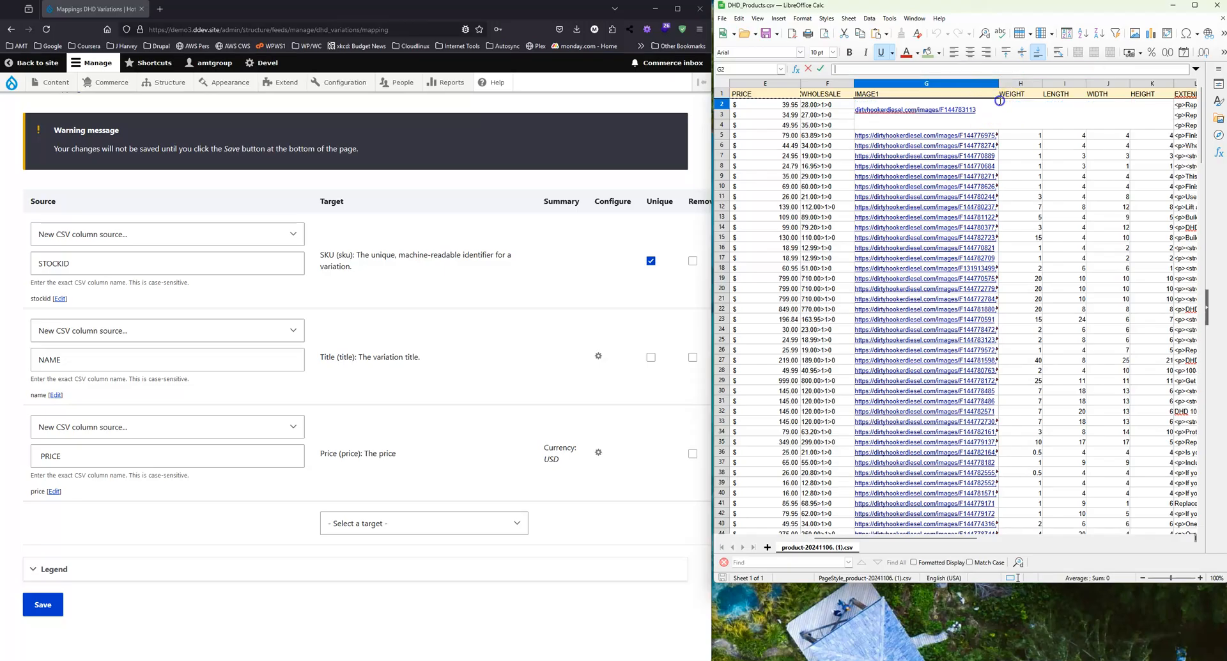
pyautogui.hotkey('ctrl', 'z')
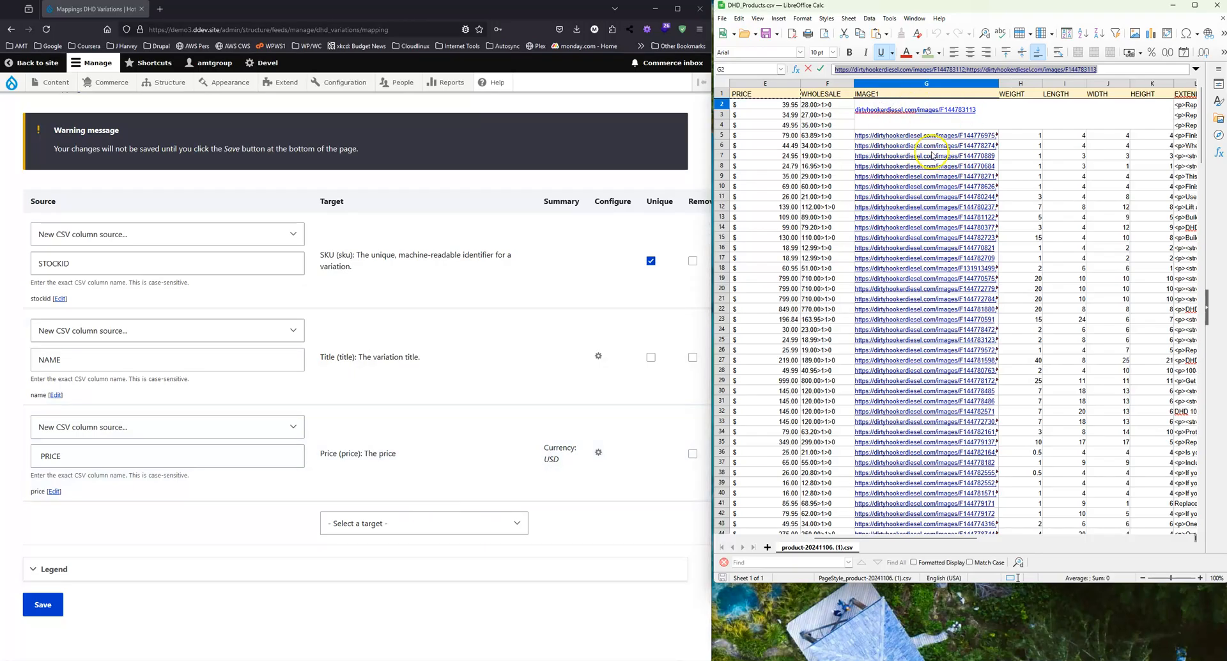
# Step: Add Image (field_image) as a mapping target and give its File ID a new CSV column source
pyautogui.click(397, 527)
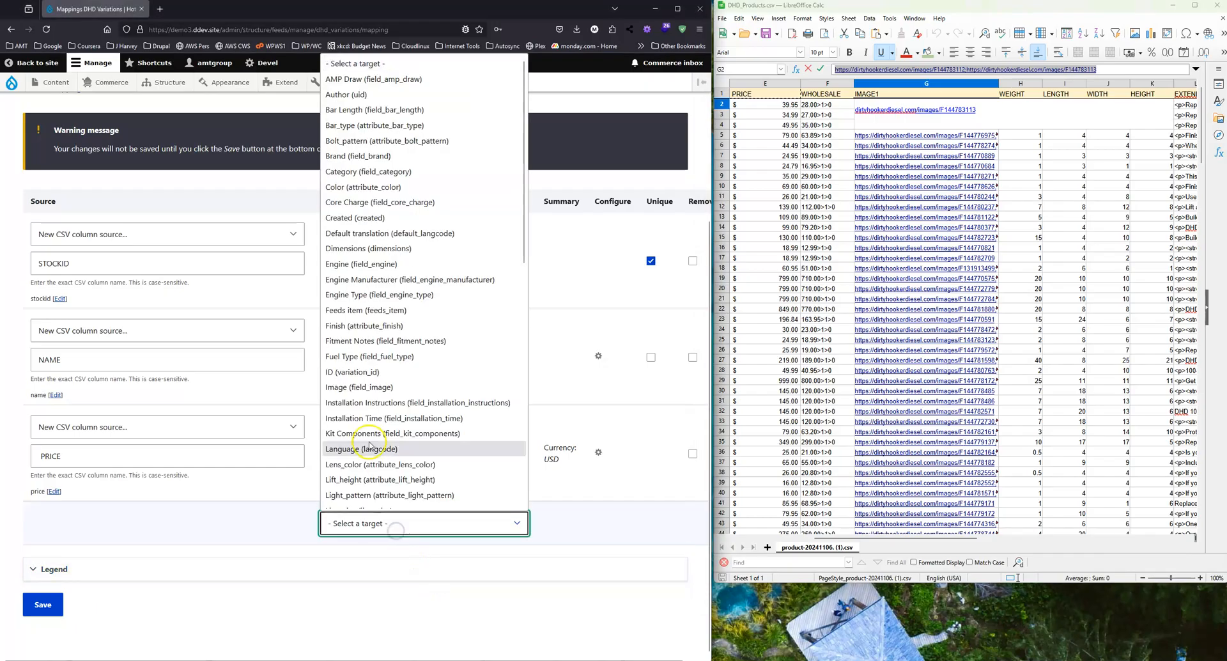
pyautogui.click(359, 388)
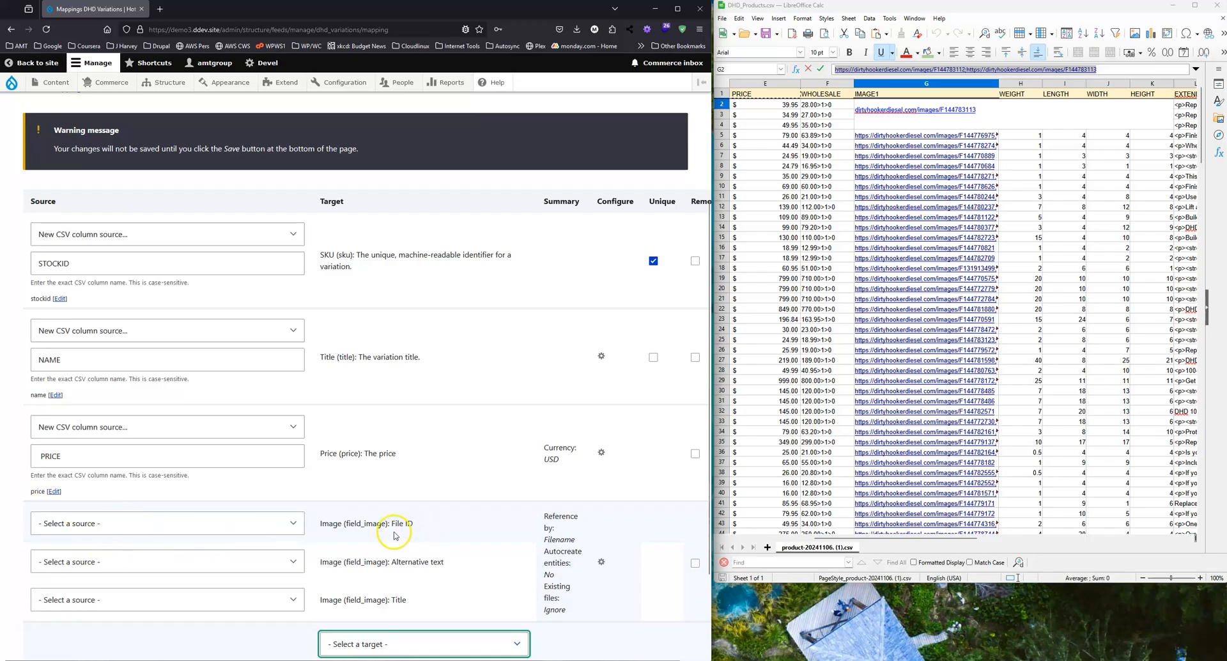
pyautogui.click(142, 523)
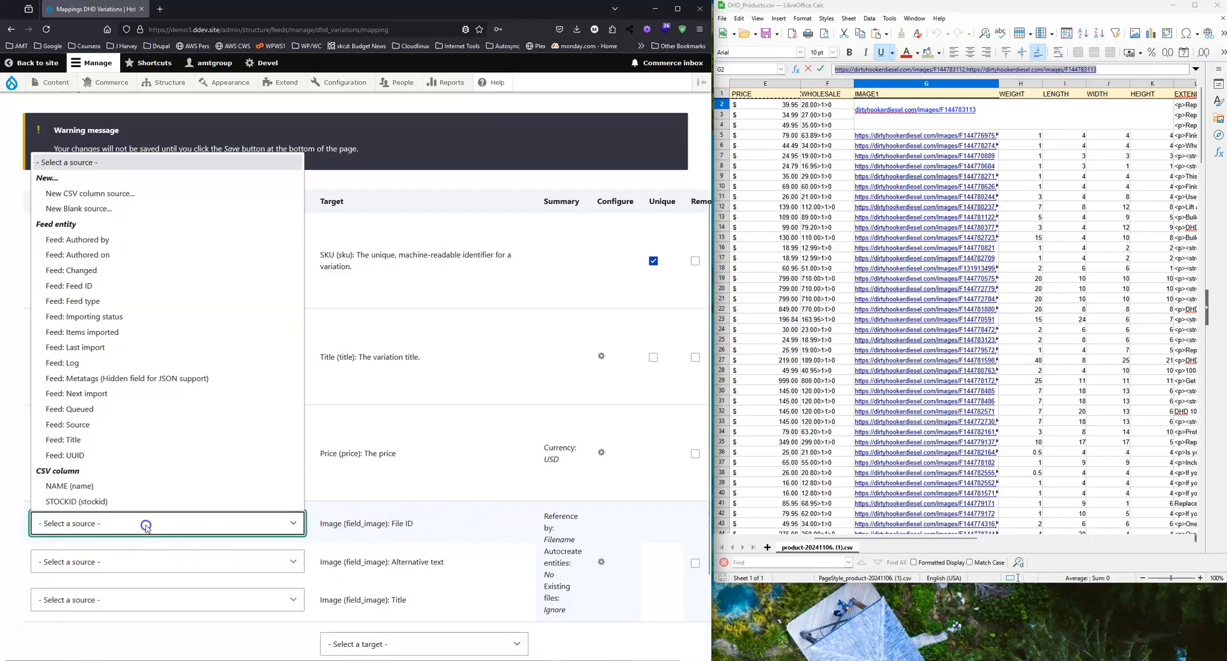
pyautogui.click(114, 197)
pyautogui.click(84, 553)
pyautogui.write('PRICE')
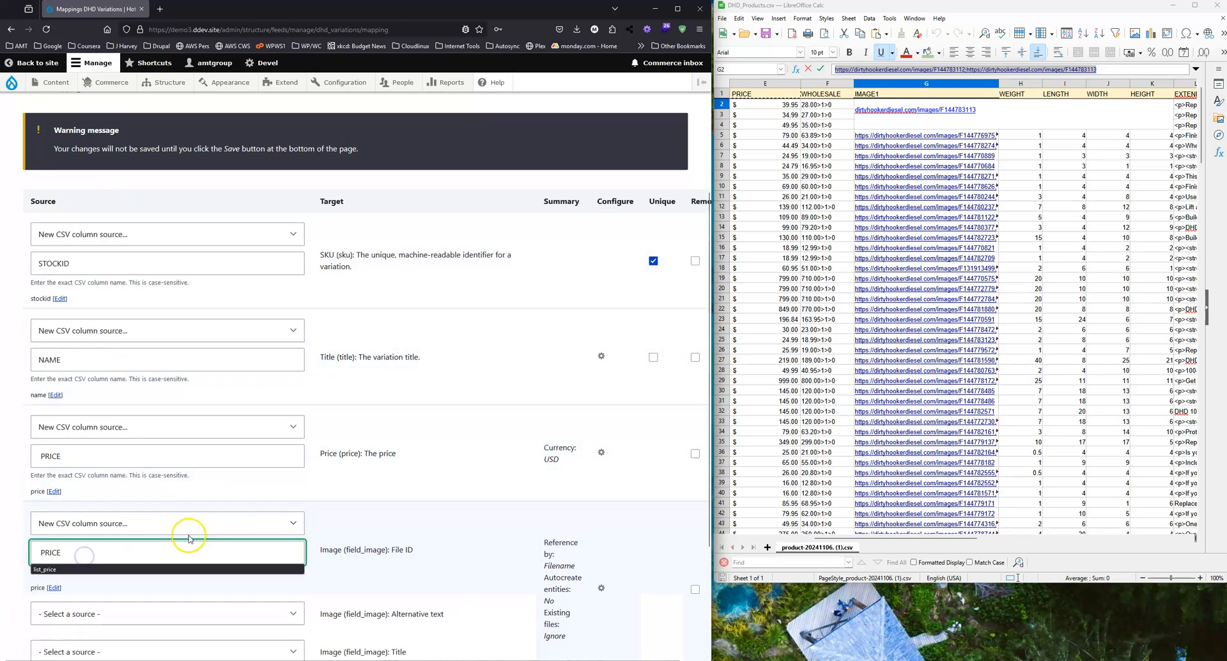
# Step: Copy the IMAGE1 header from the spreadsheet and use it as the CSV column name for the image File ID
pyautogui.click(885, 94)
pyautogui.hotkey('ctrl', 'c')
pyautogui.click(34, 553)
pyautogui.hotkey('ctrl', 'a')
pyautogui.hotkey('ctrl', 'v')
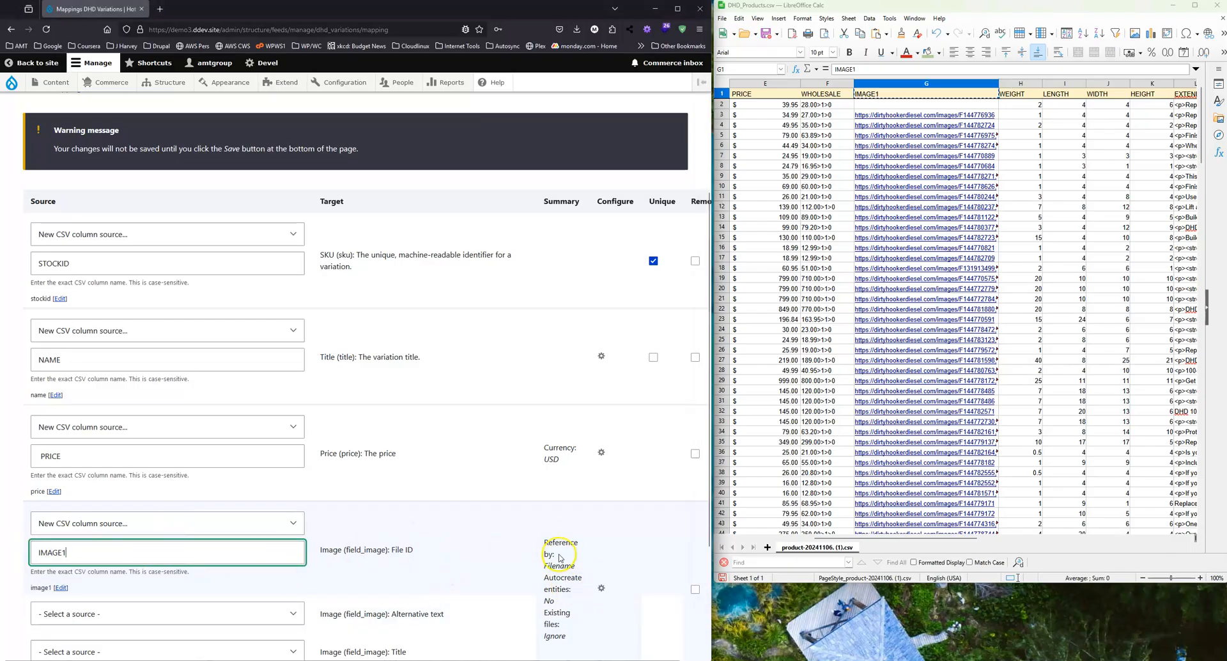
# Step: Try to configure the Image target to reference by File ID and rename existing files
pyautogui.click(602, 587)
pyautogui.scroll(-2, 571, 493)
pyautogui.click(571, 390)
pyautogui.click(562, 408)
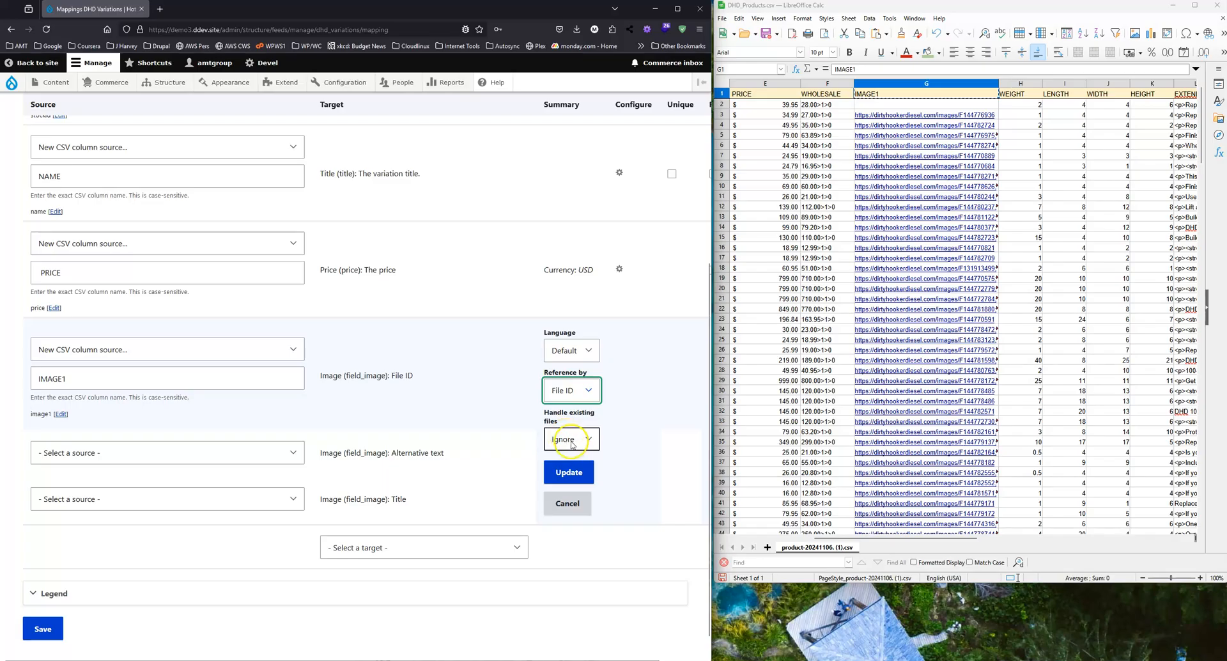
pyautogui.click(572, 437)
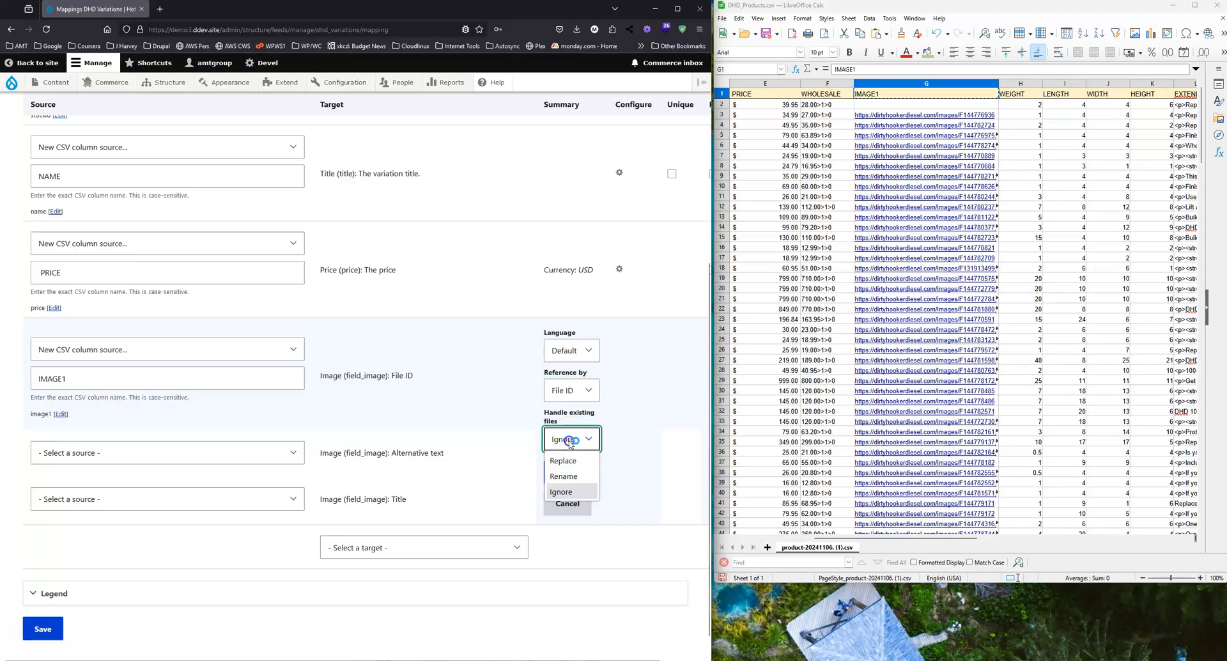
pyautogui.click(571, 477)
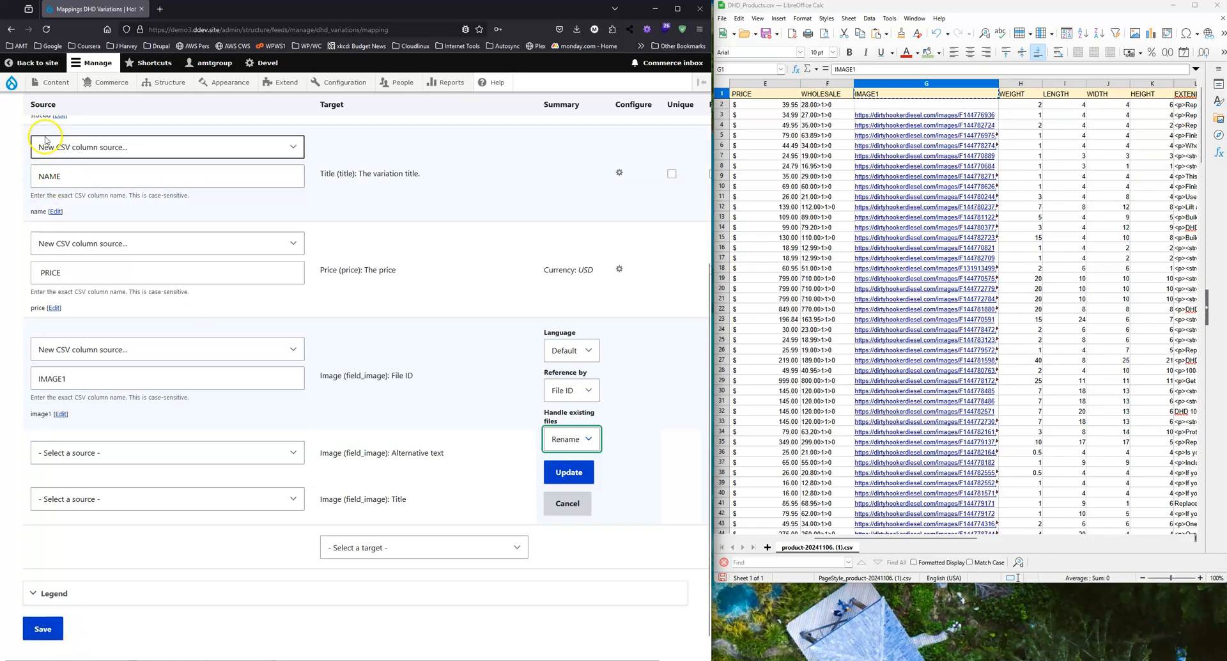
# Step: Save the mappings and map the image Alternative text to the existing STOCKID (stockid) column
pyautogui.click(48, 639)
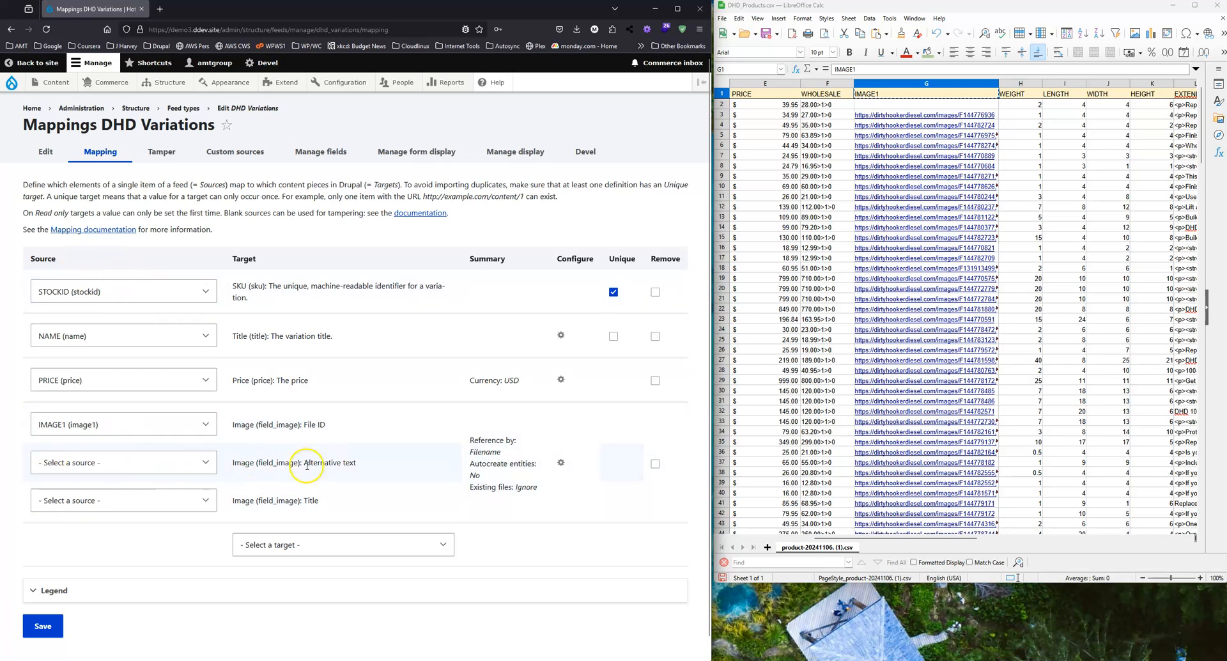
pyautogui.moveTo(305, 464); pyautogui.dragTo(387, 462)
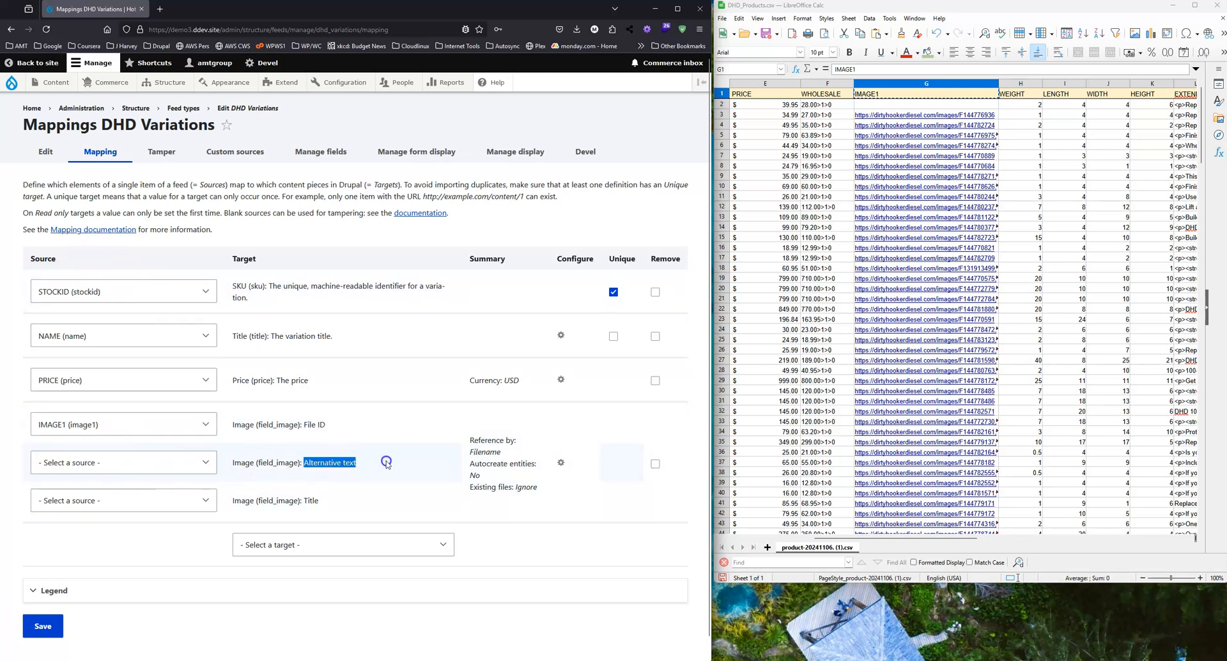
pyautogui.click(70, 463)
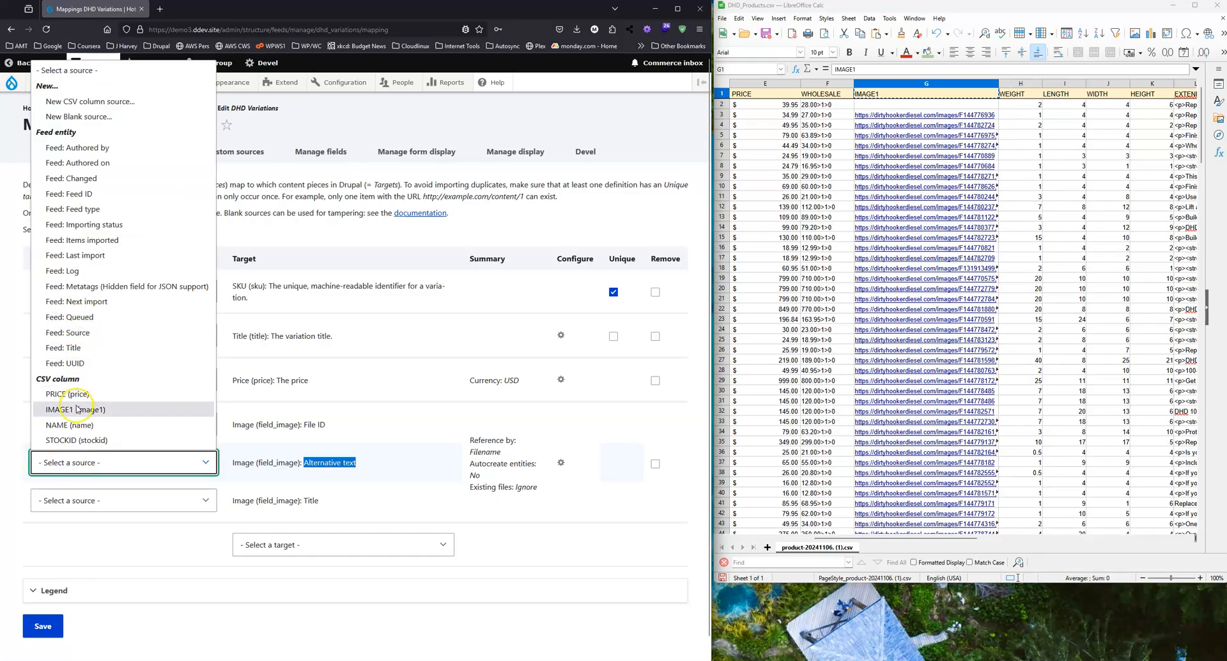
pyautogui.click(62, 440)
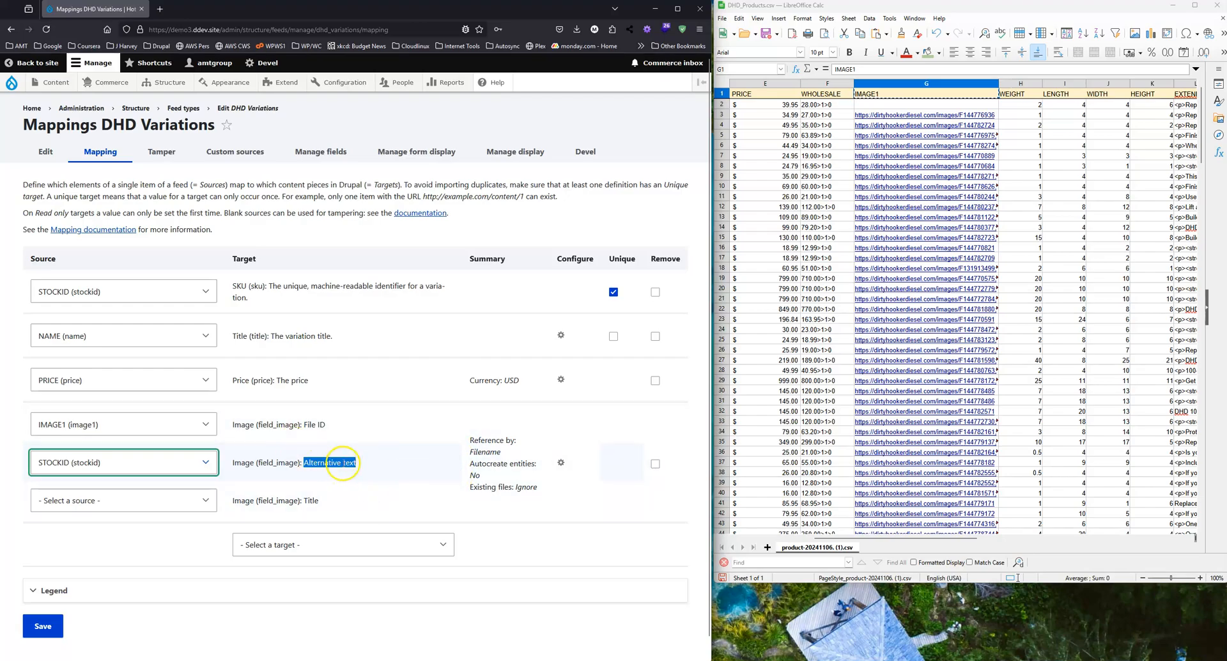
# Step: Add Dimensions (dimensions) as a mapping target and set its unit to in
pyautogui.scroll(-1, 341, 463)
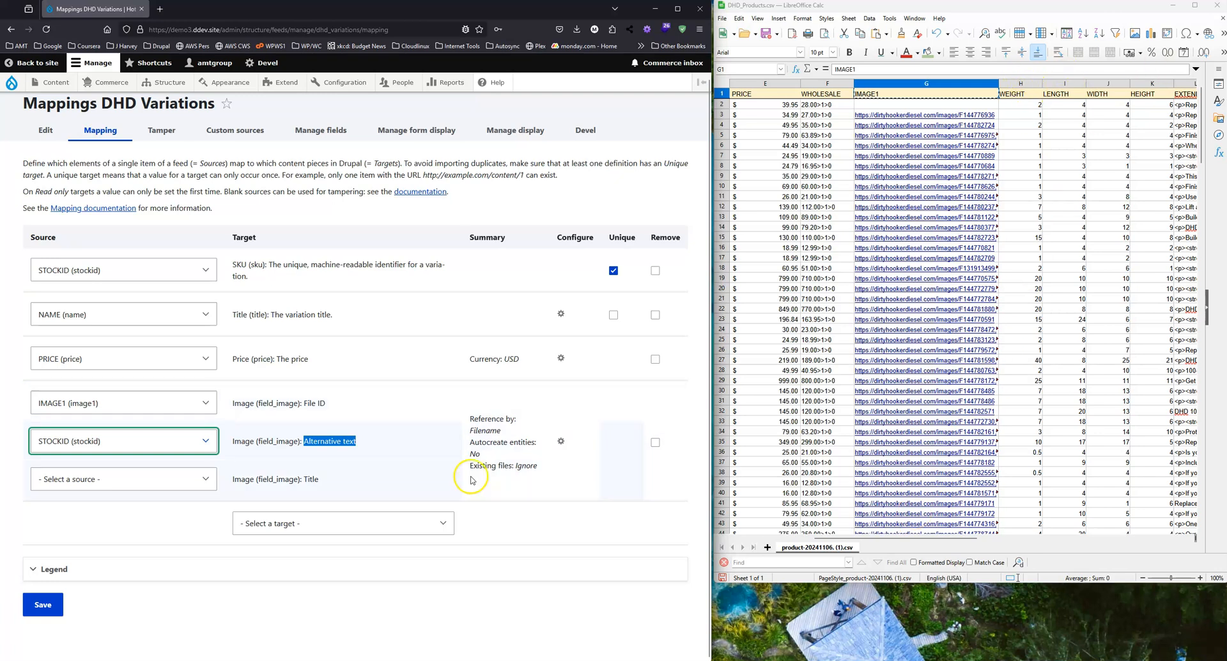
pyautogui.click(278, 520)
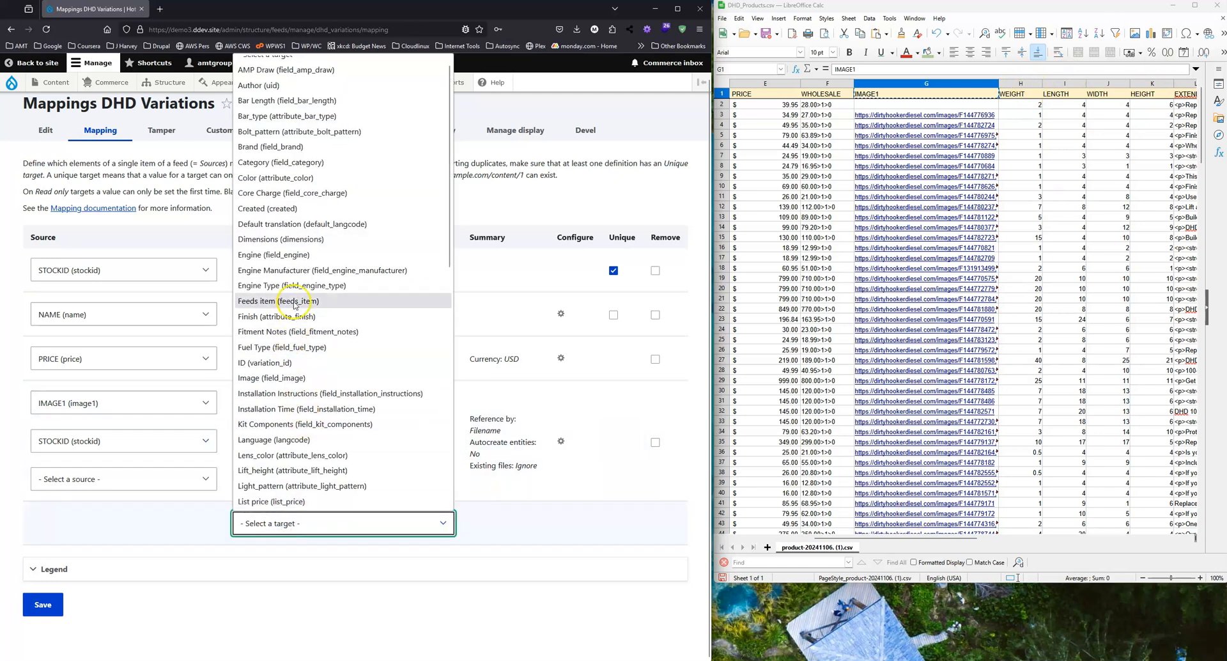
pyautogui.click(271, 243)
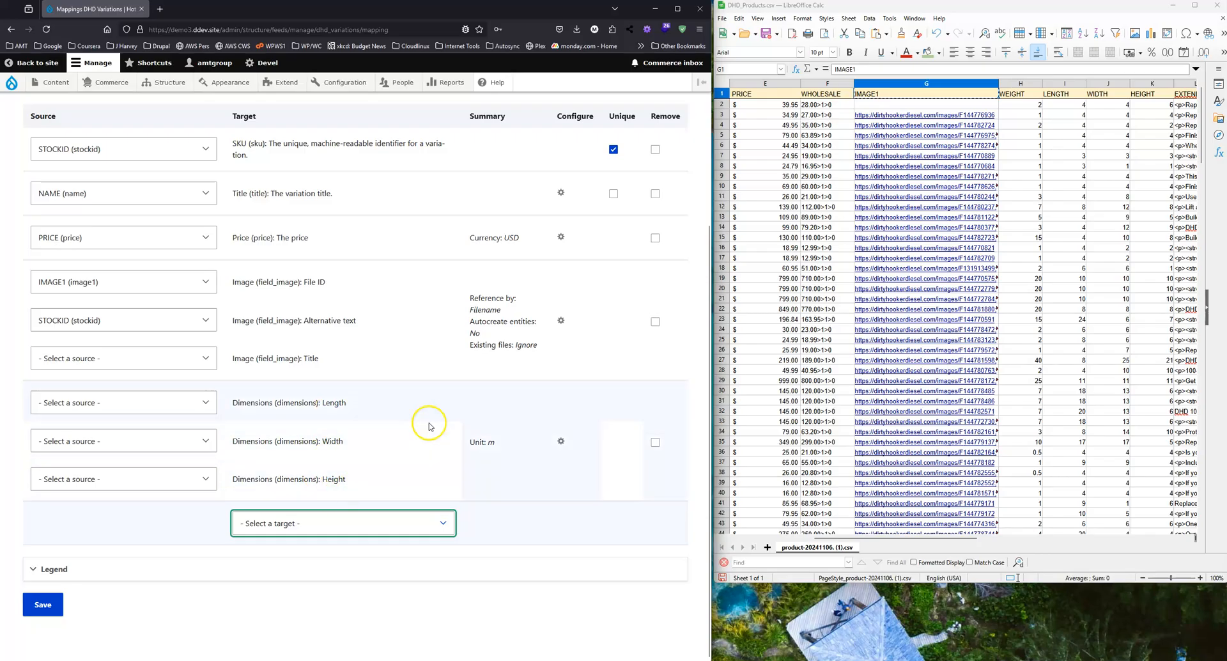
pyautogui.click(562, 442)
pyautogui.click(486, 416)
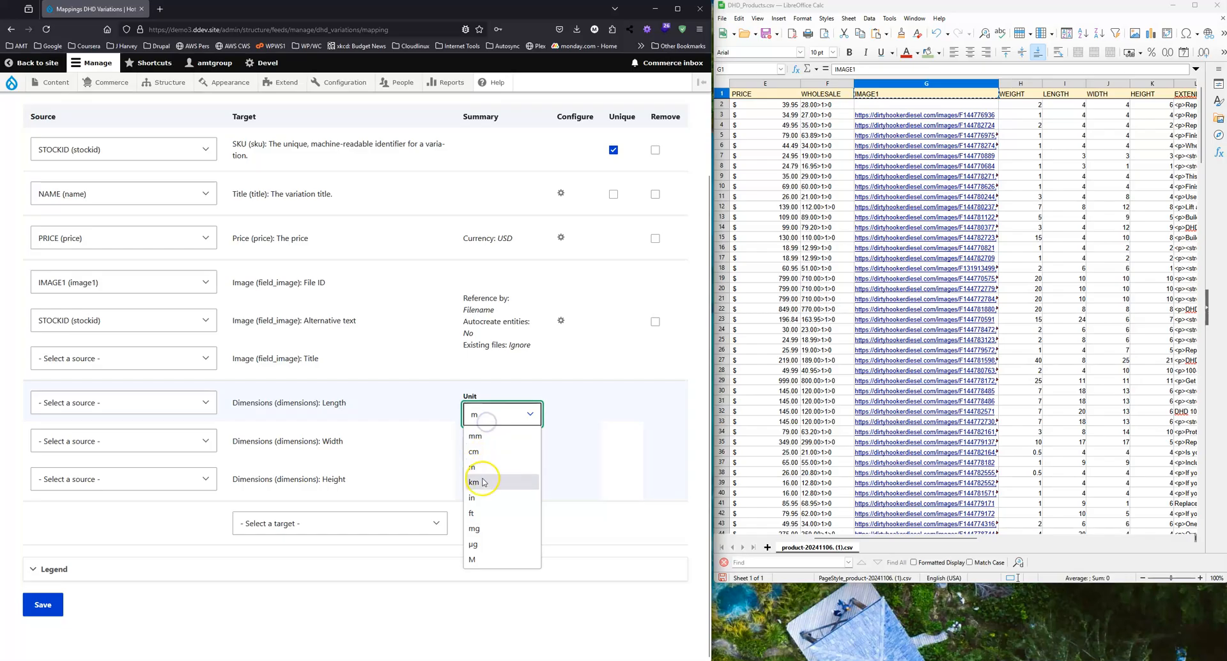
pyautogui.click(483, 497)
pyautogui.click(487, 447)
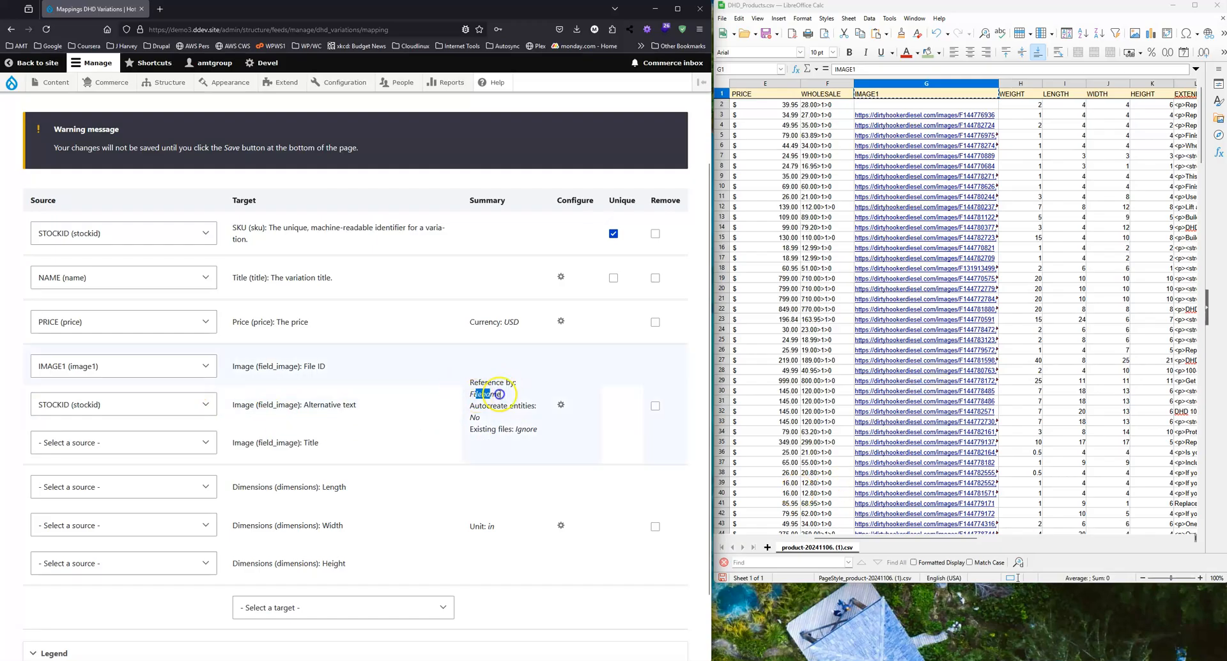
# Step: Configure the Image target to reference by File ID and apply the change
pyautogui.click(561, 405)
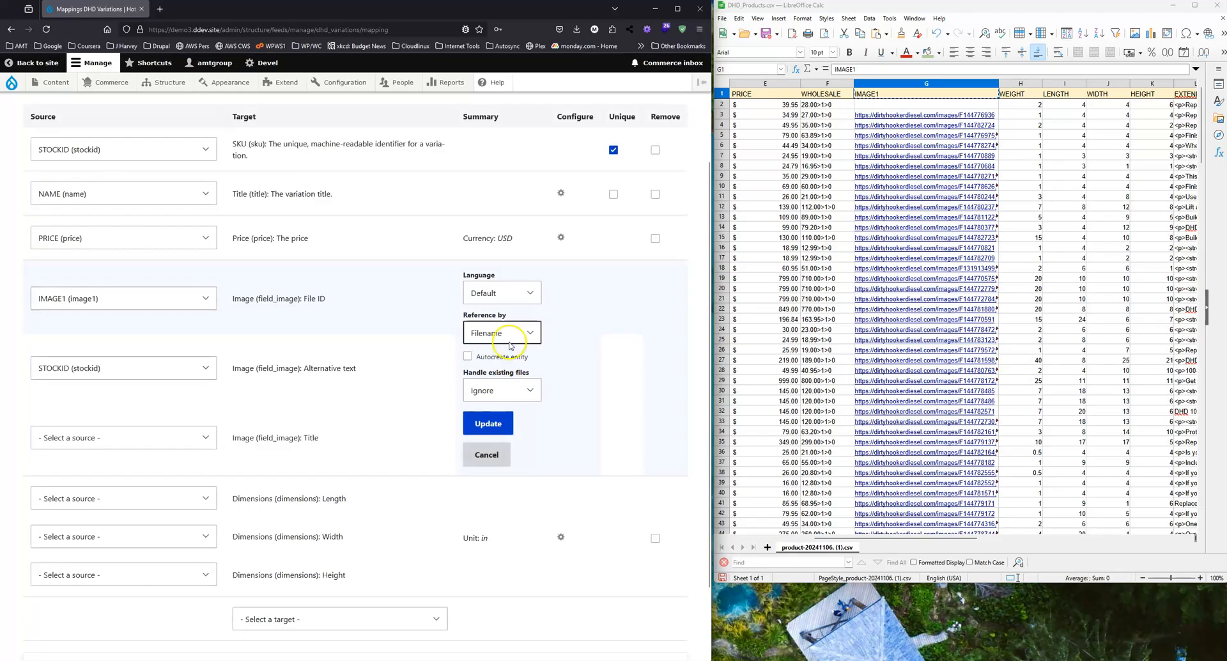
pyautogui.click(502, 333)
pyautogui.click(485, 351)
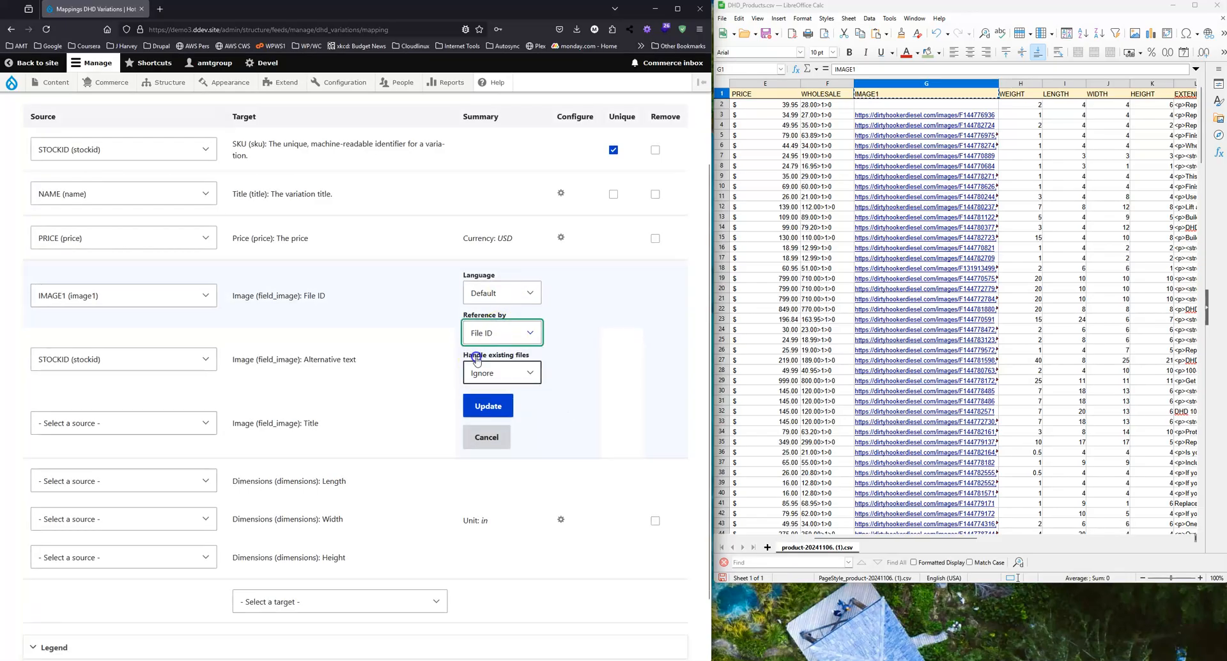
pyautogui.click(492, 406)
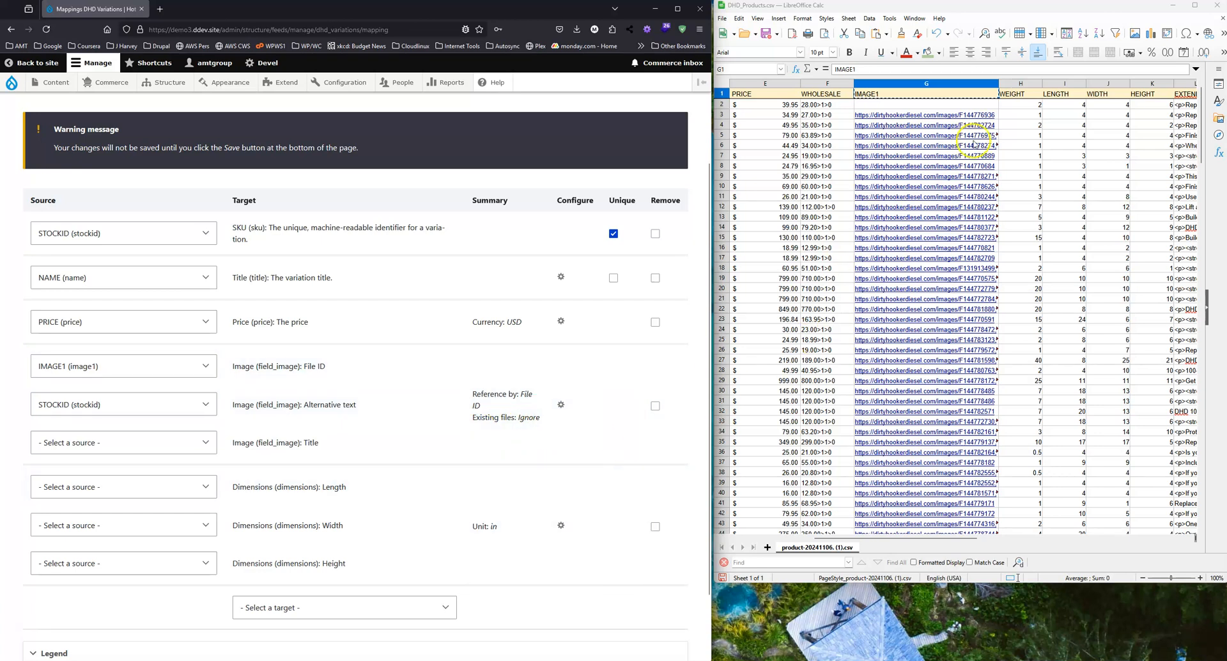
# Step: Map the Dimensions Length target to a new CSV column source named LENGTH, copying the column heading from the spreadsheet
pyautogui.scroll(-1, 205, 345)
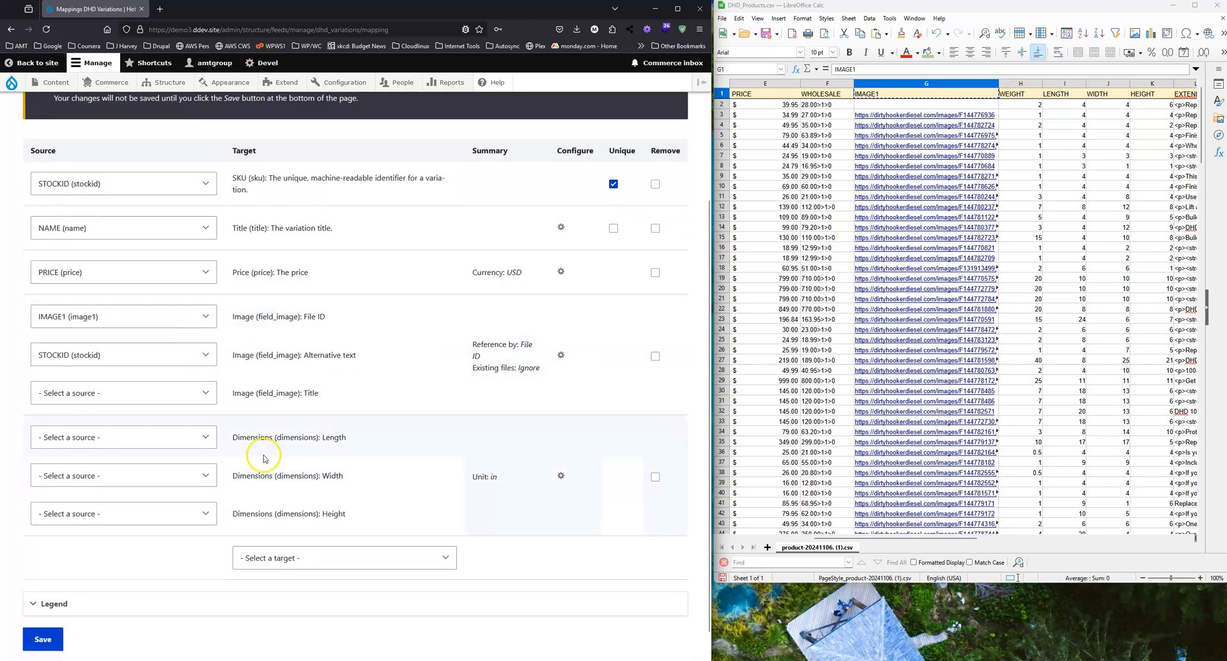
pyautogui.click(129, 437)
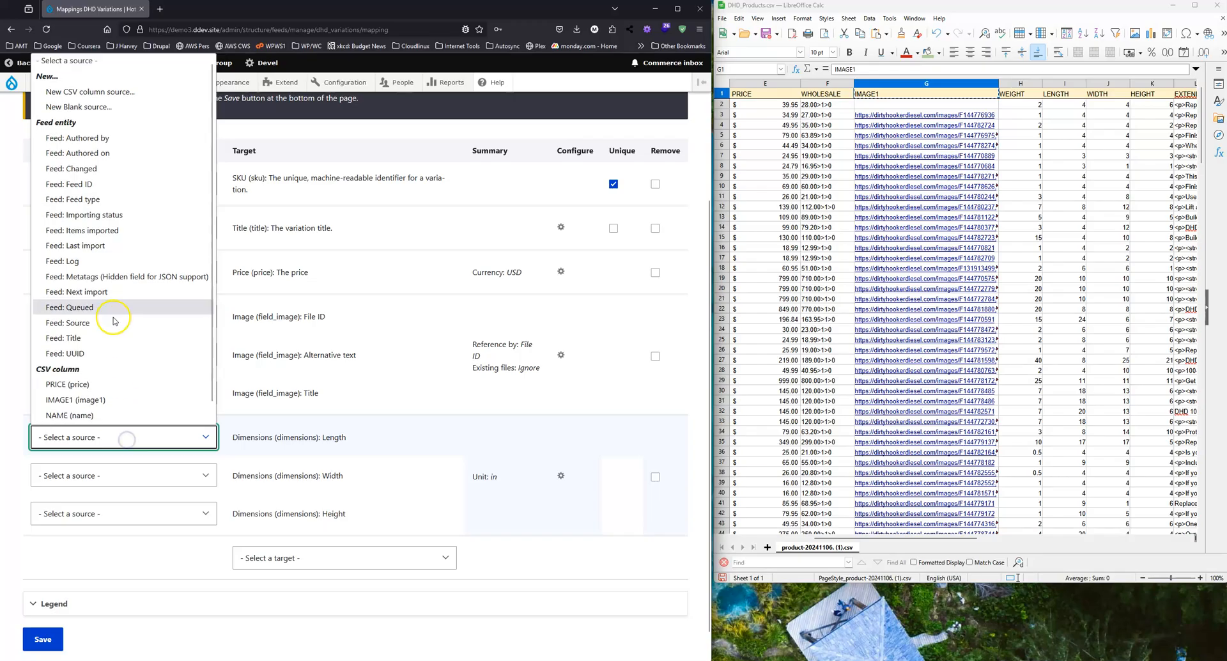
pyautogui.click(100, 96)
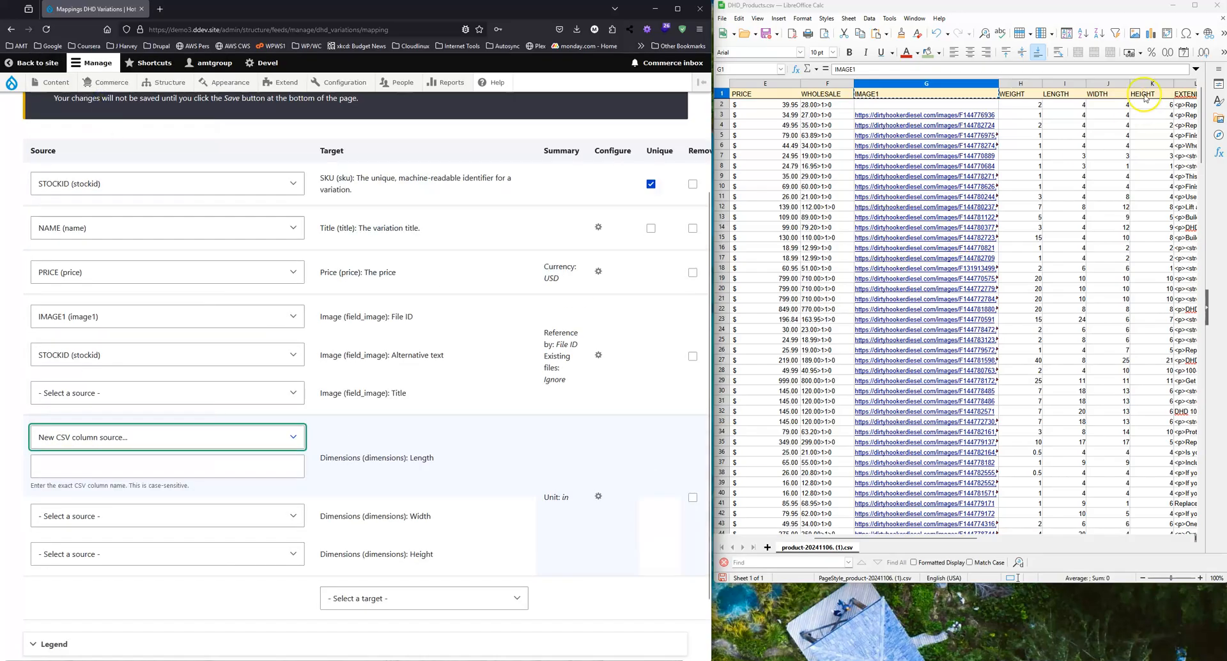
pyautogui.click(1050, 95)
pyautogui.hotkey('ctrl', 'c')
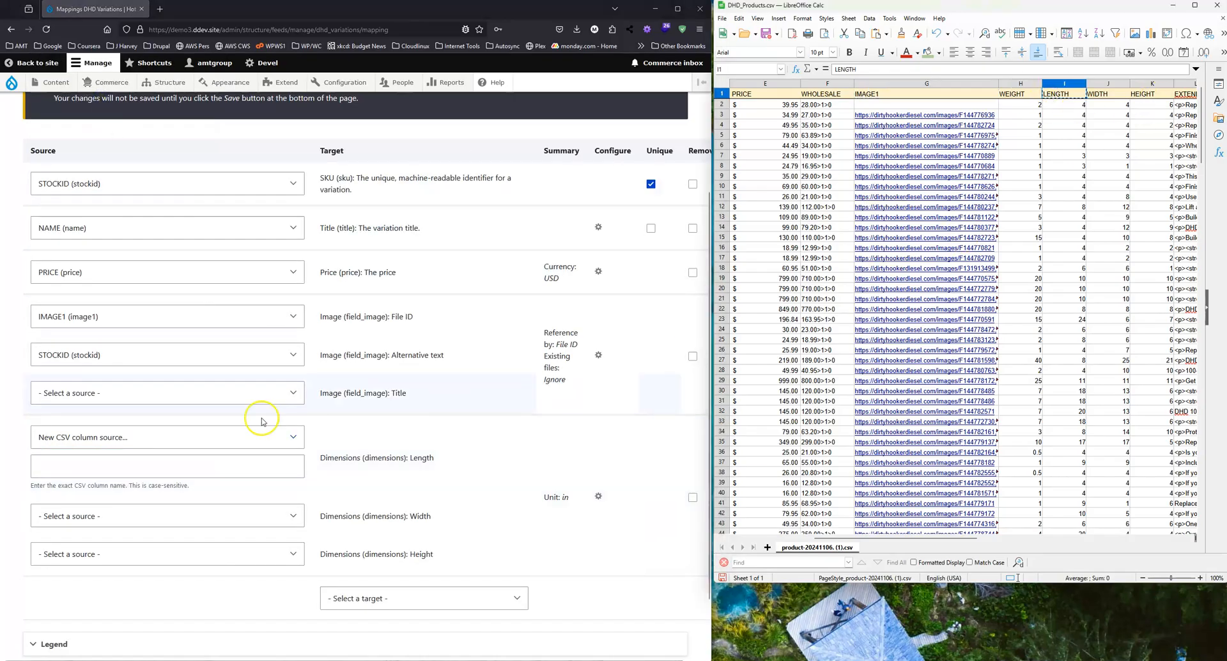
pyautogui.click(72, 467)
pyautogui.hotkey('ctrl', 'v')
# Step: Map the Dimensions Width target to a new CSV column source named WIDTH, copied from the spreadsheet's header row
pyautogui.click(147, 526)
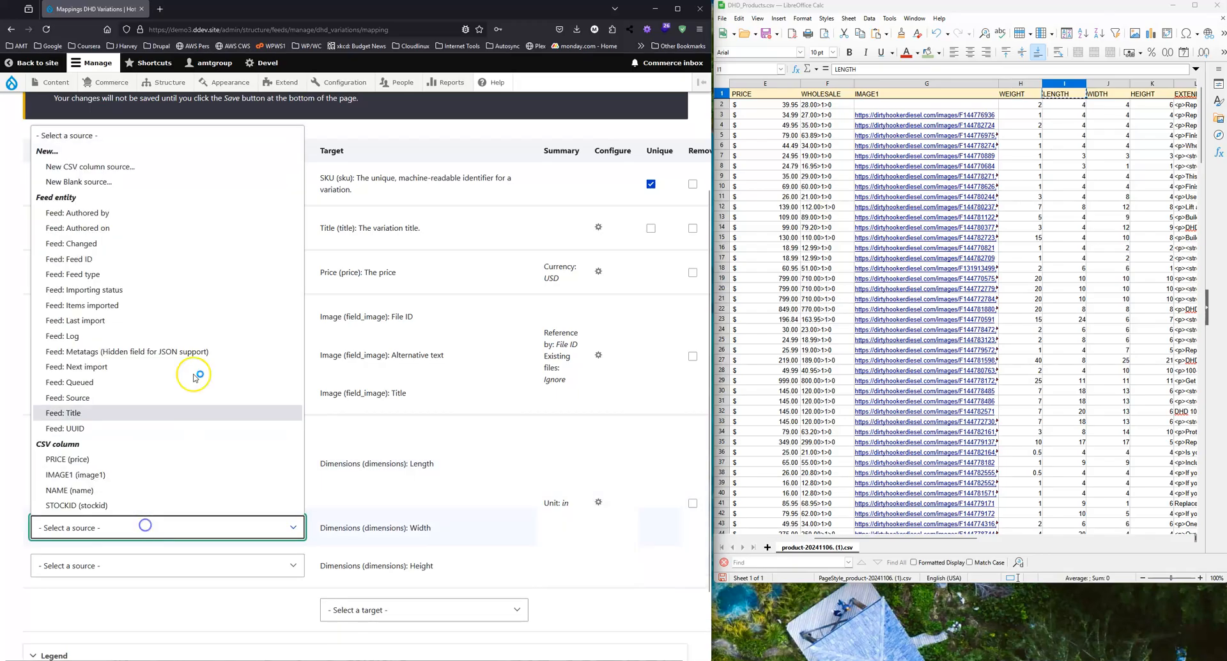
pyautogui.click(142, 164)
pyautogui.click(1098, 95)
pyautogui.hotkey('ctrl', 'c')
pyautogui.click(70, 557)
pyautogui.hotkey('ctrl', 'v')
# Step: Map the Dimensions Height target to a new CSV column source named HEIGHT and save the mappings
pyautogui.scroll(-2, 214, 517)
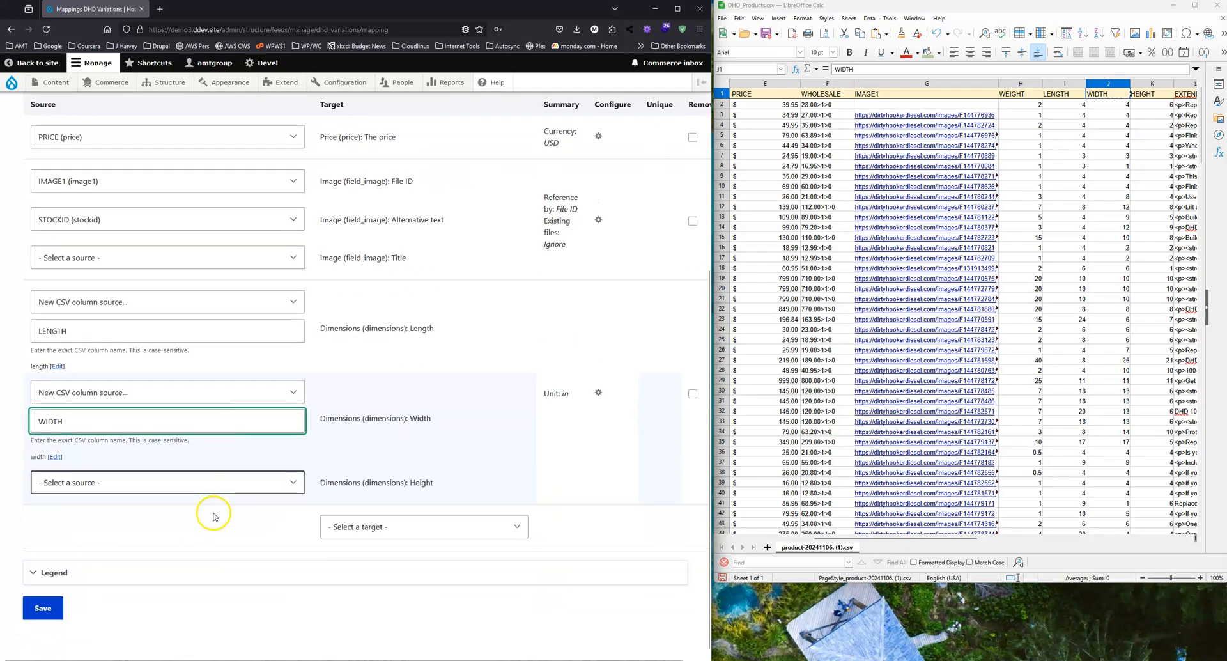
pyautogui.click(197, 480)
pyautogui.click(171, 112)
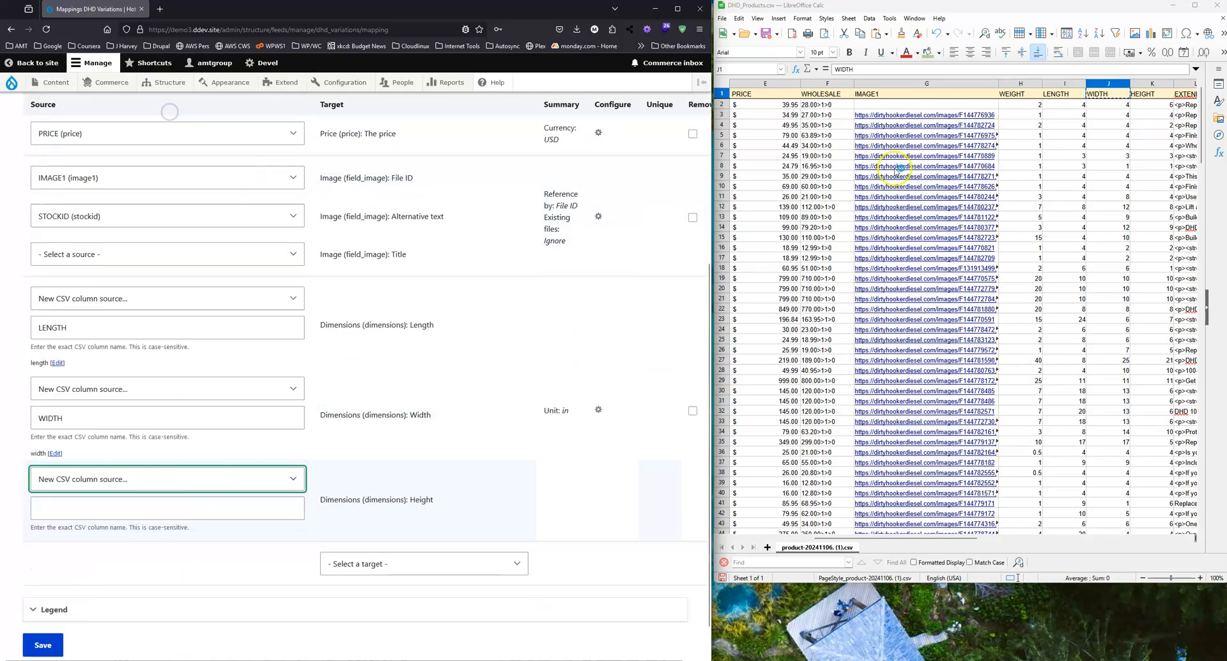
pyautogui.click(1149, 95)
pyautogui.hotkey('ctrl', 'c')
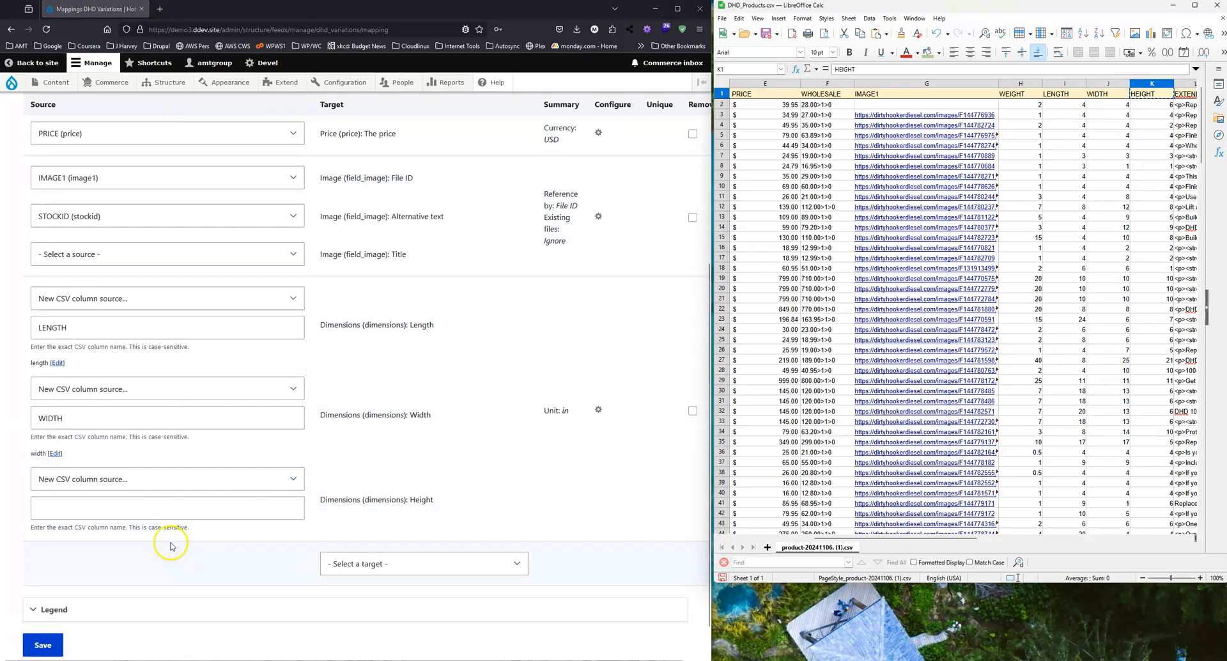
pyautogui.click(128, 510)
pyautogui.hotkey('ctrl', 'v')
pyautogui.scroll(-1, 517, 455)
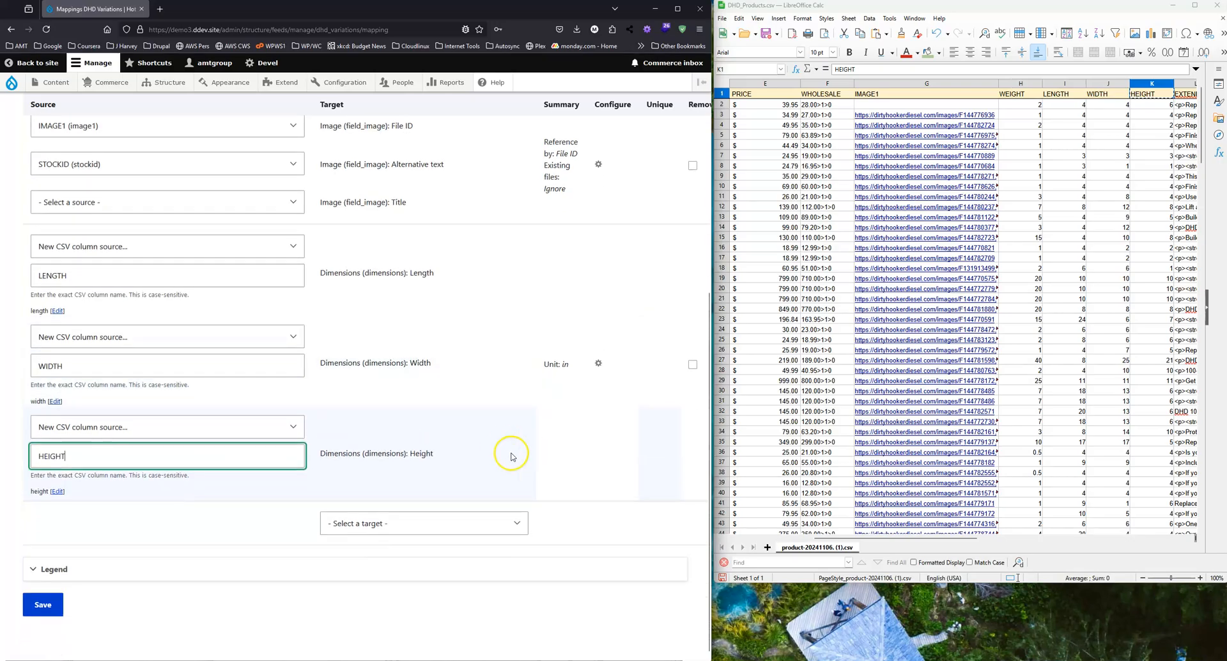
pyautogui.click(39, 604)
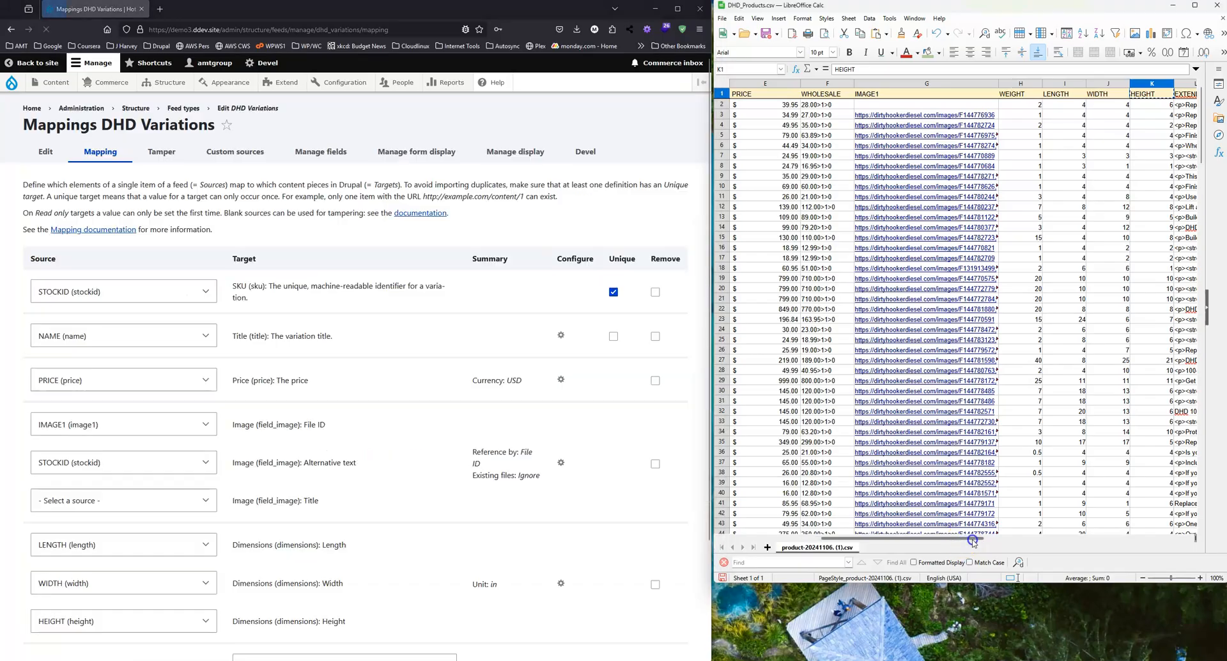
# Step: Select the spreadsheet's EXTENDEDDESCRIPTION heading for copying and add Product Description (field_product_description) as a mapping target
pyautogui.moveTo(978, 540); pyautogui.dragTo(1066, 536)
pyautogui.click(885, 94)
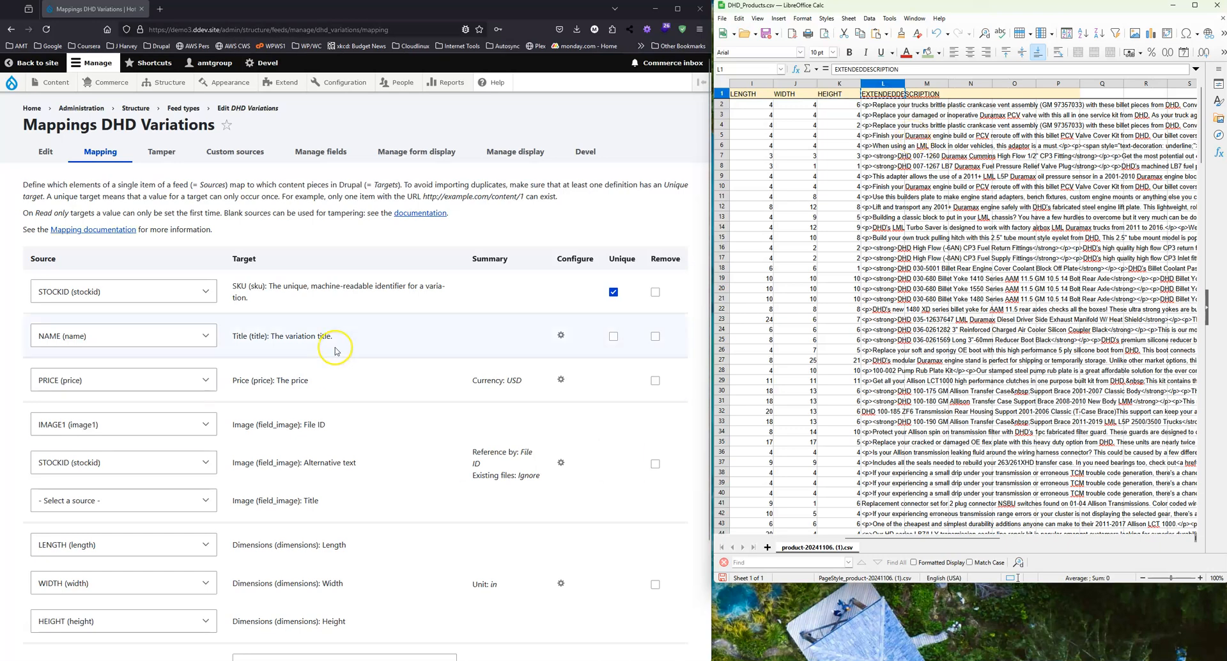
pyautogui.scroll(-2, 316, 224)
pyautogui.click(315, 523)
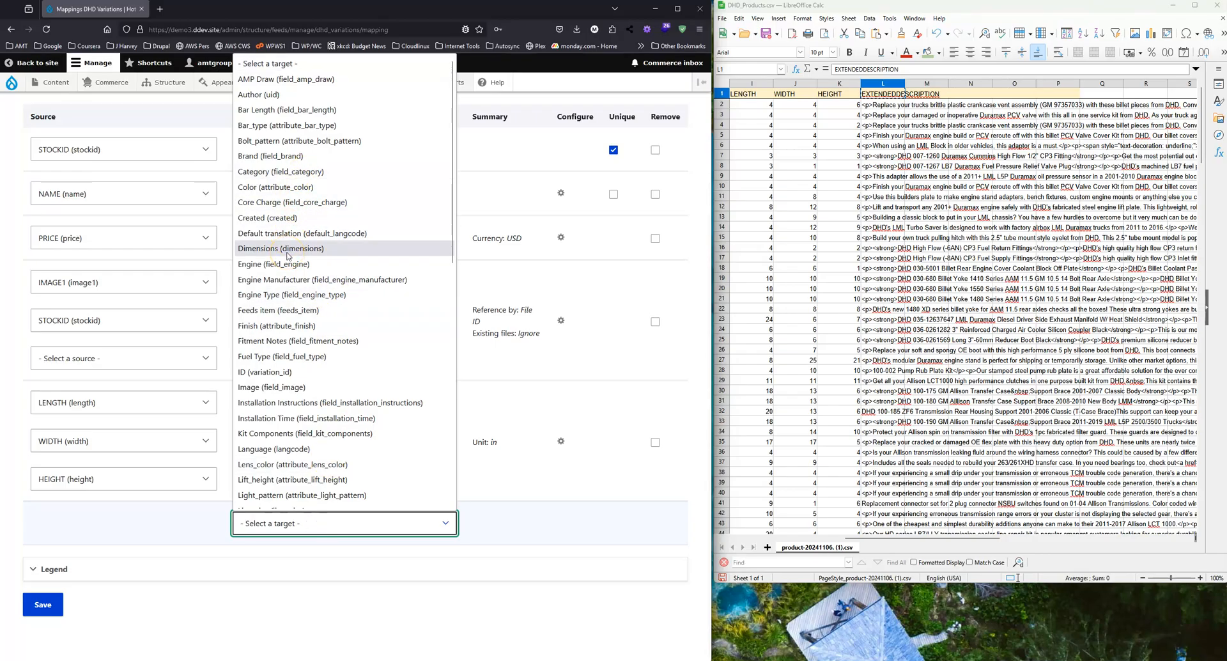
pyautogui.scroll(-3, 284, 489)
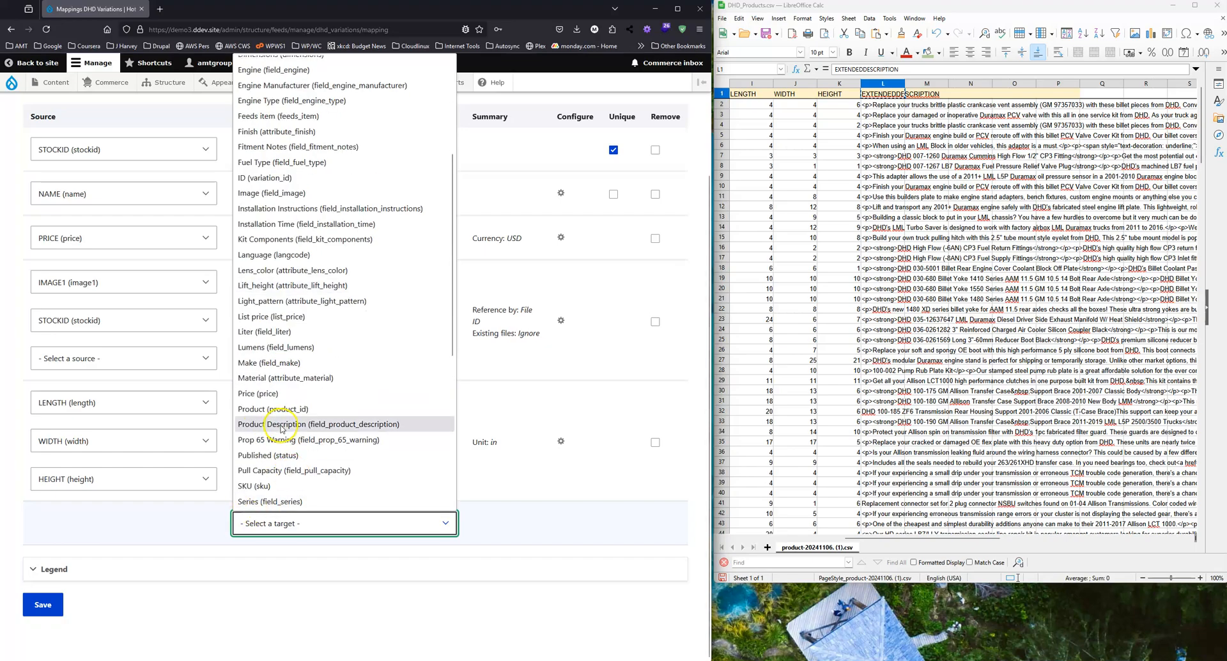
pyautogui.click(377, 429)
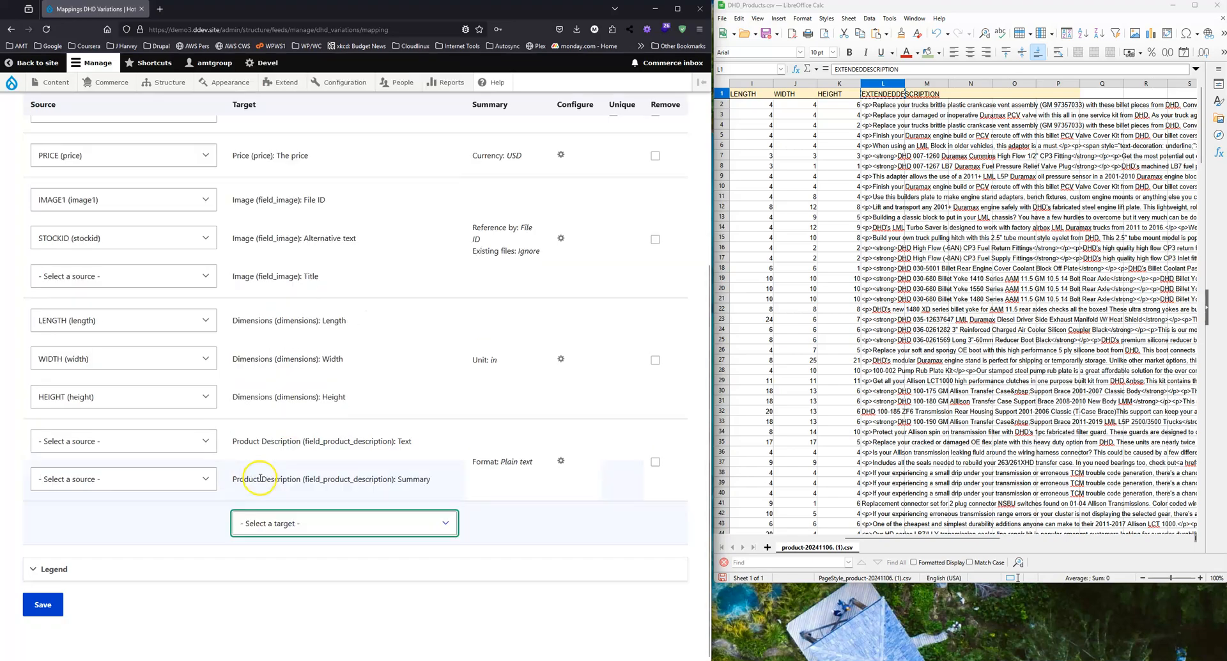
# Step: Map the Product Description Text to a new CSV column source named EXTENDEDDESCRIPTION
pyautogui.click(110, 441)
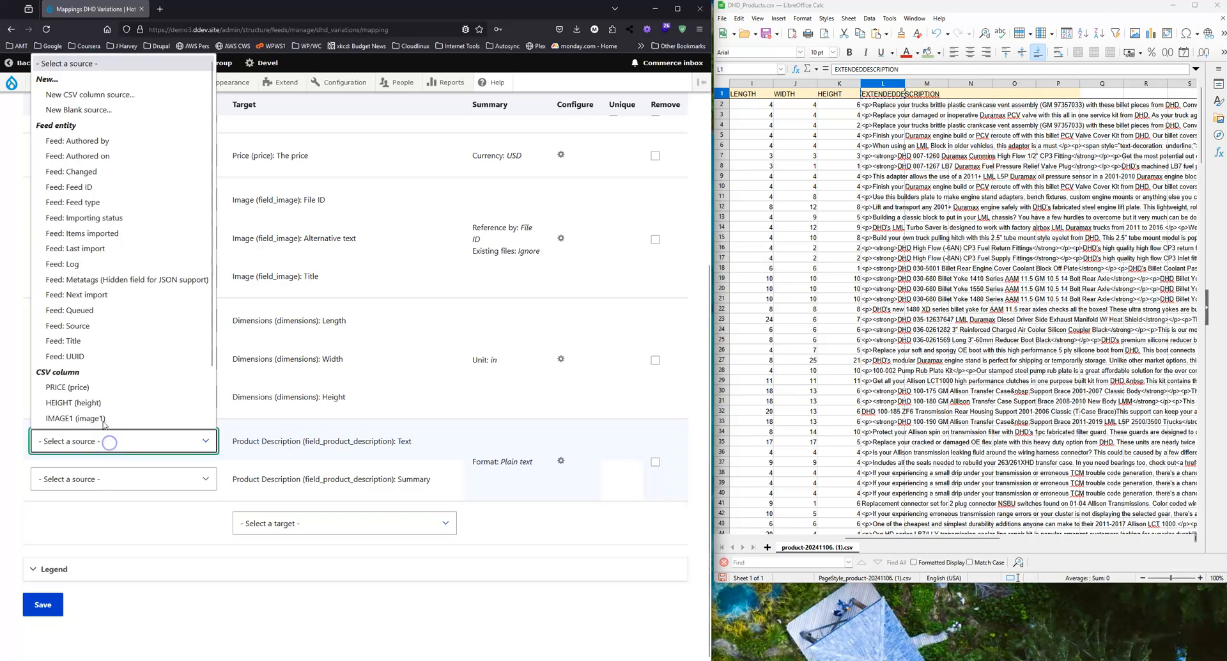
pyautogui.click(90, 94)
pyautogui.click(95, 474)
pyautogui.hotkey('ctrl', 'v')
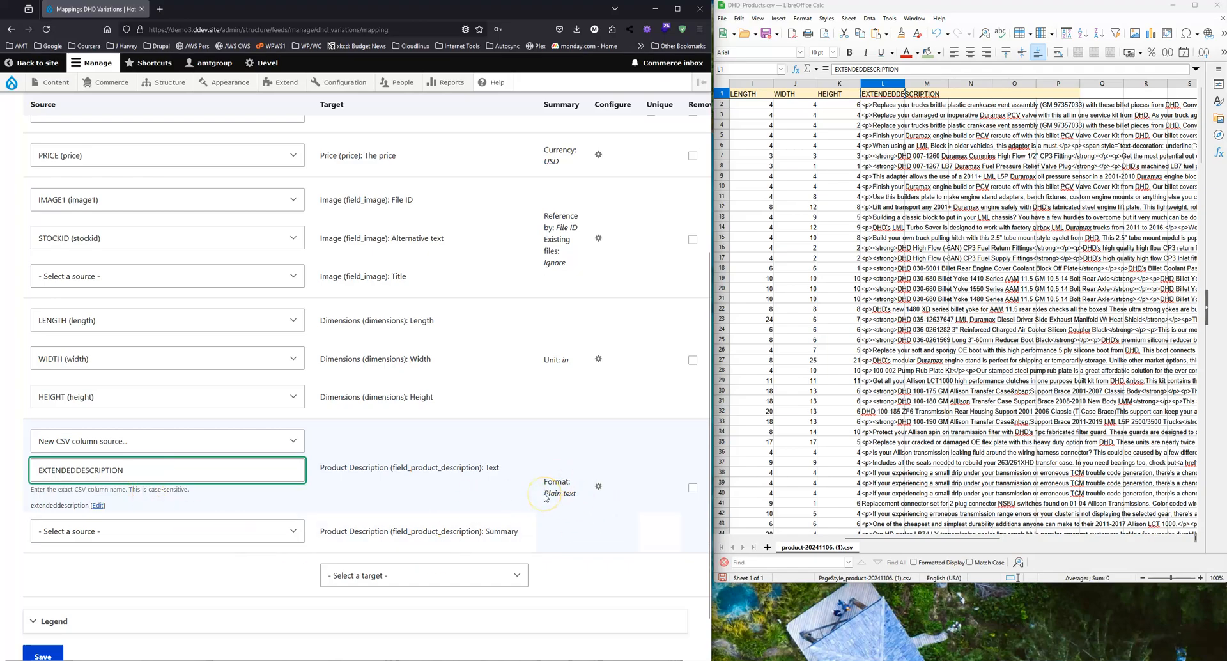
# Step: Set the Product Description target's filter format to Full HTML and apply the change
pyautogui.click(599, 488)
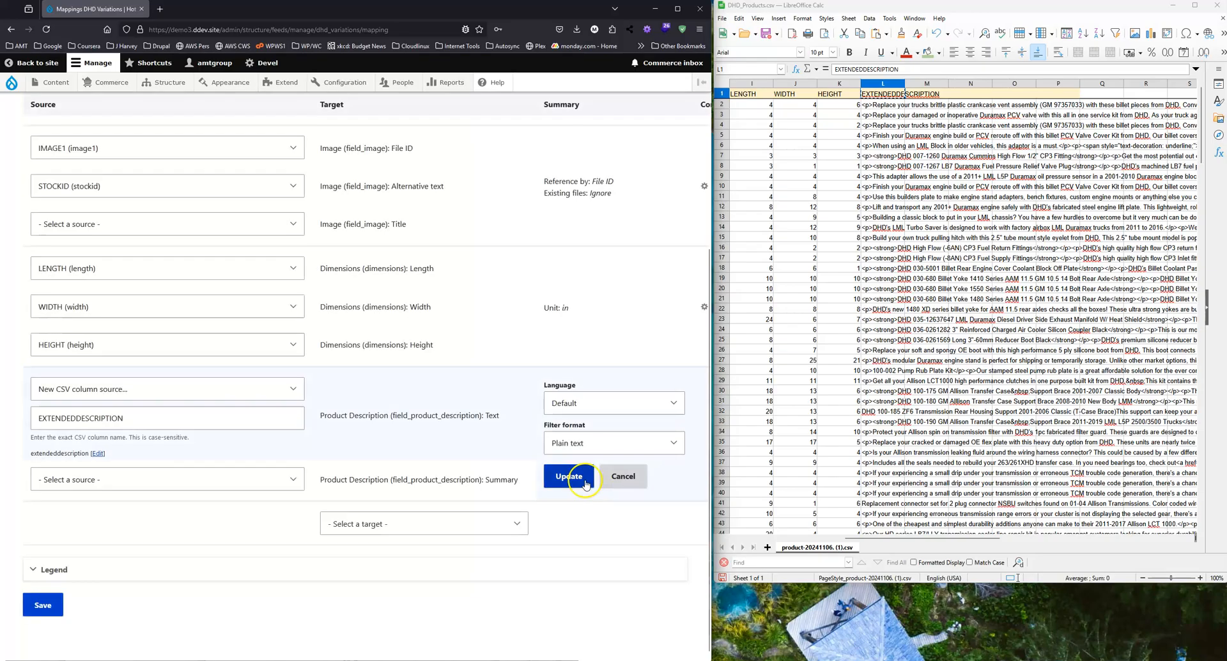
pyautogui.click(595, 402)
pyautogui.click(575, 424)
pyautogui.click(575, 442)
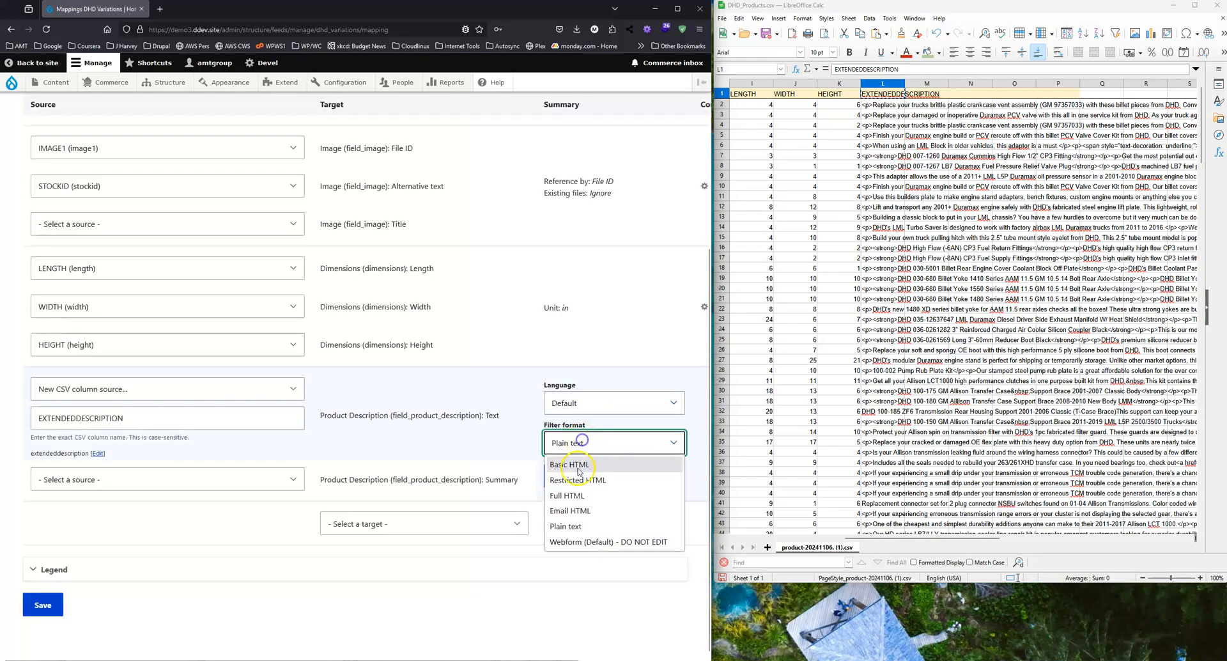
pyautogui.click(572, 497)
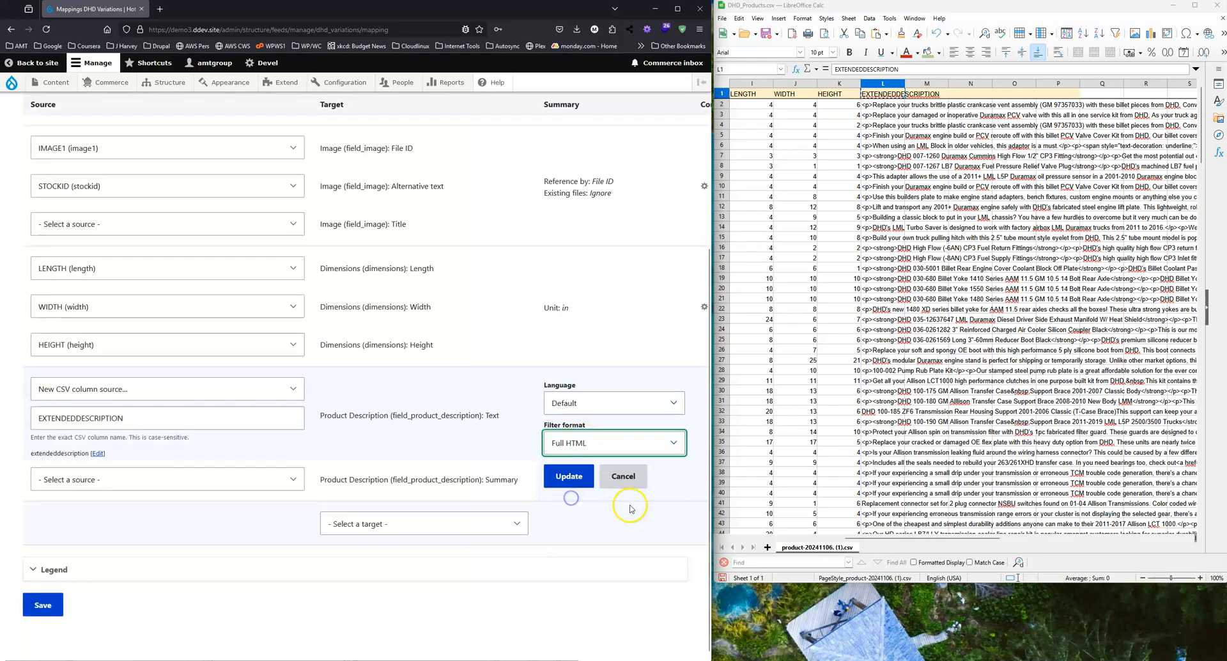
pyautogui.click(570, 476)
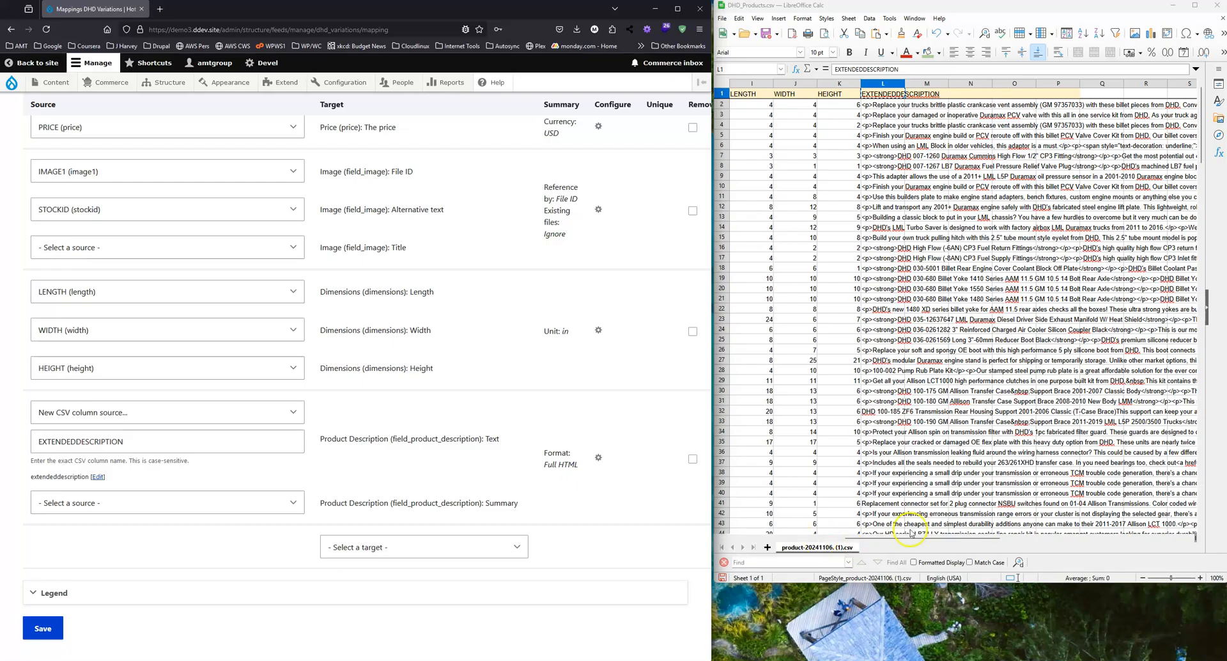
# Step: Check the spreadsheet for remaining columns to map and add Weight (weight) as a mapping target
pyautogui.moveTo(913, 539); pyautogui.dragTo(630, 515)
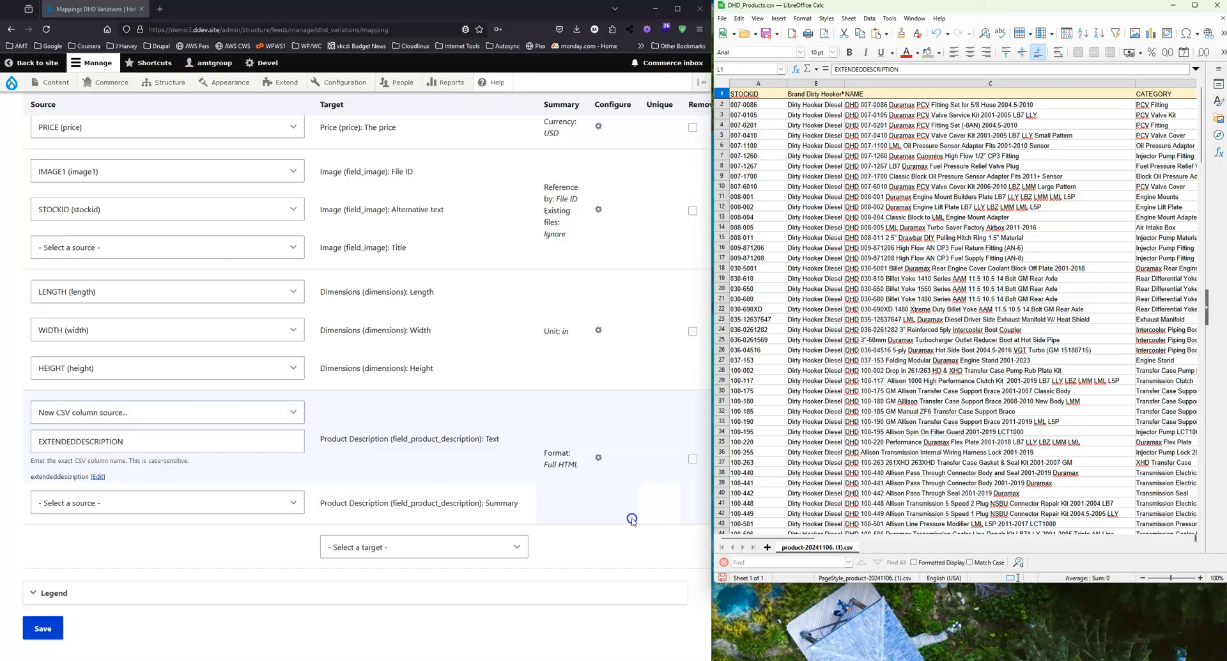
pyautogui.click(419, 548)
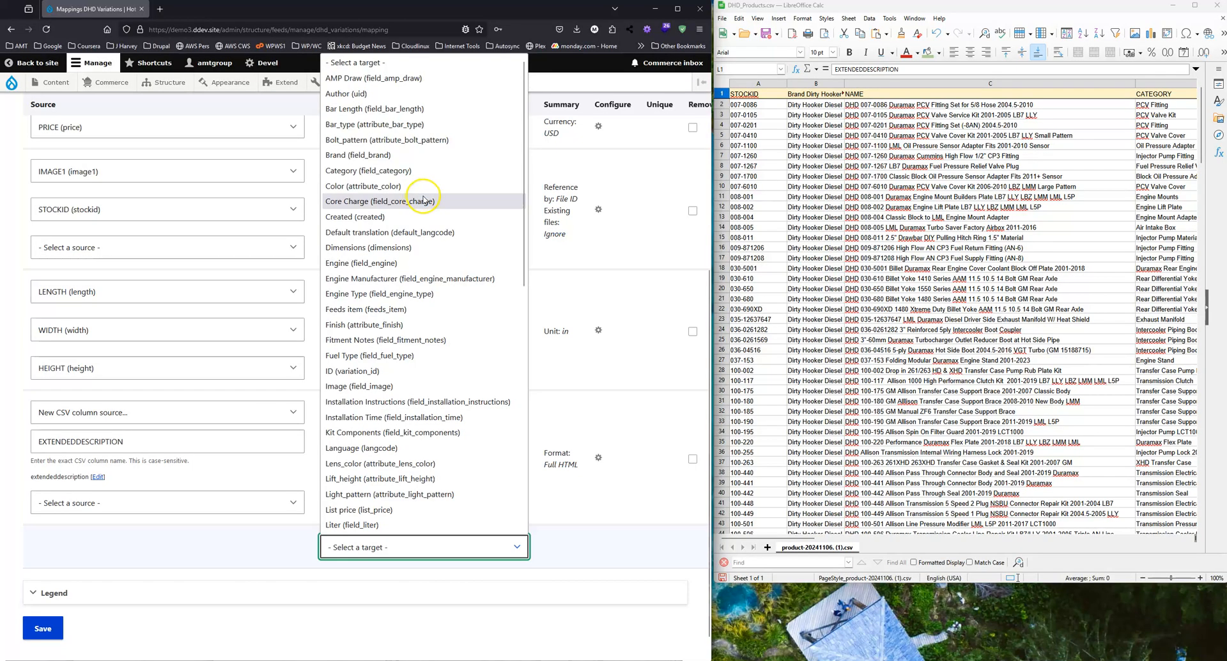
pyautogui.moveTo(801, 536); pyautogui.dragTo(1002, 543)
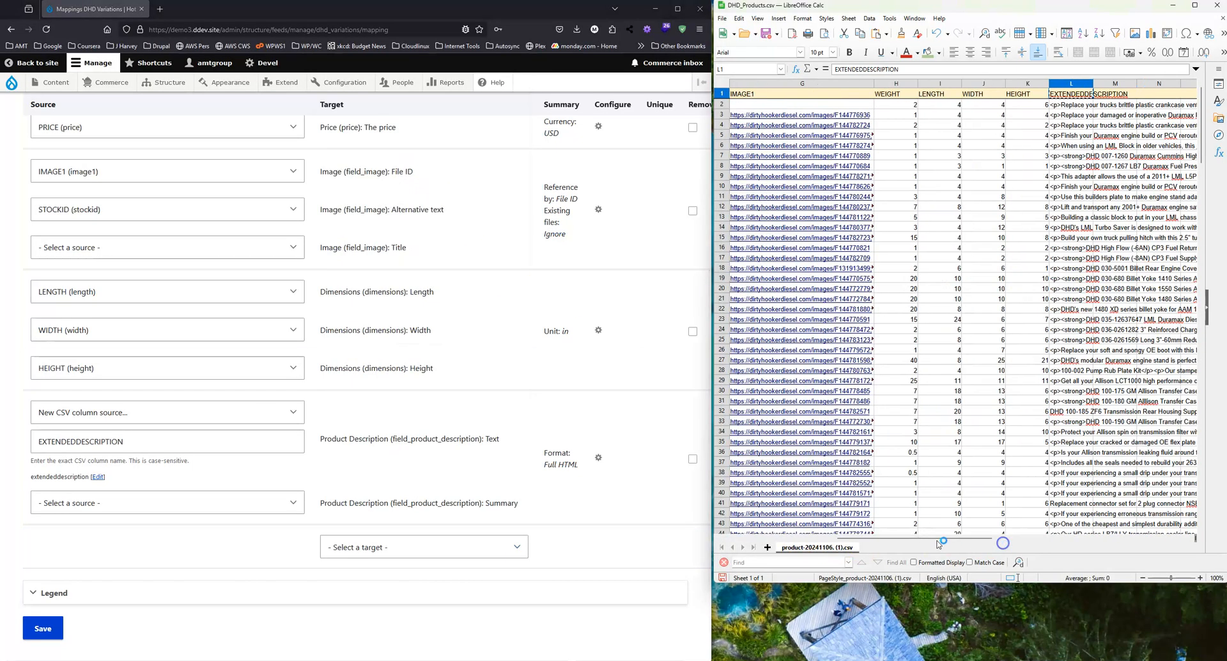
pyautogui.click(409, 547)
pyautogui.scroll(-6, 386, 454)
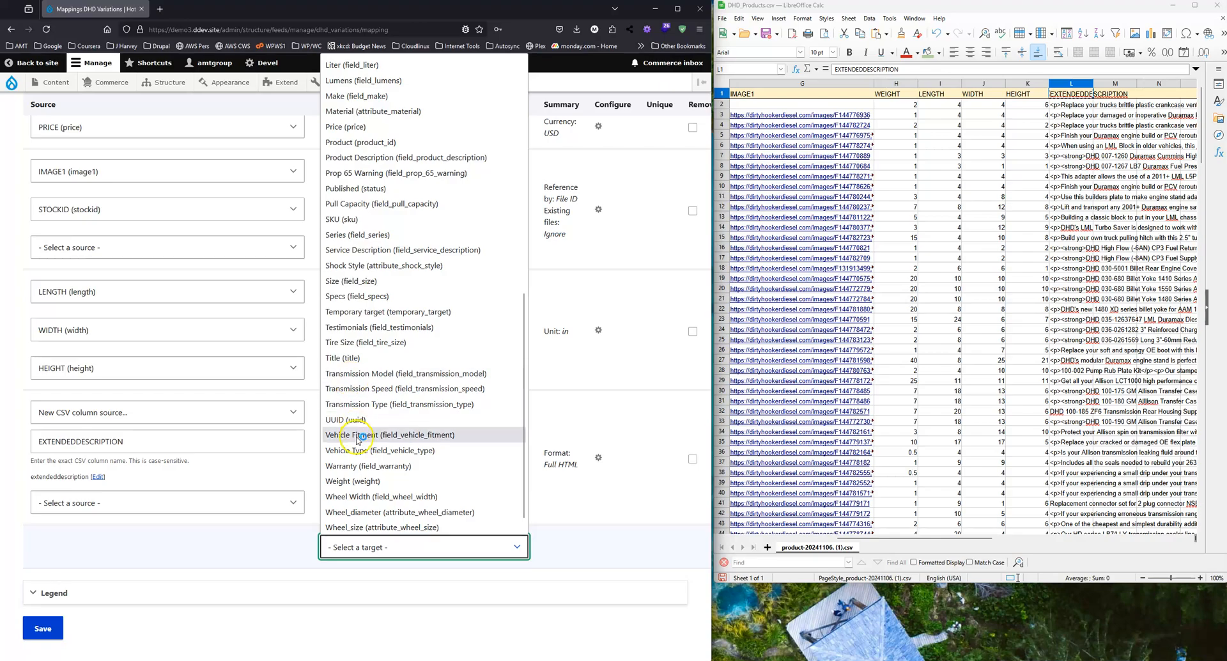
pyautogui.click(361, 481)
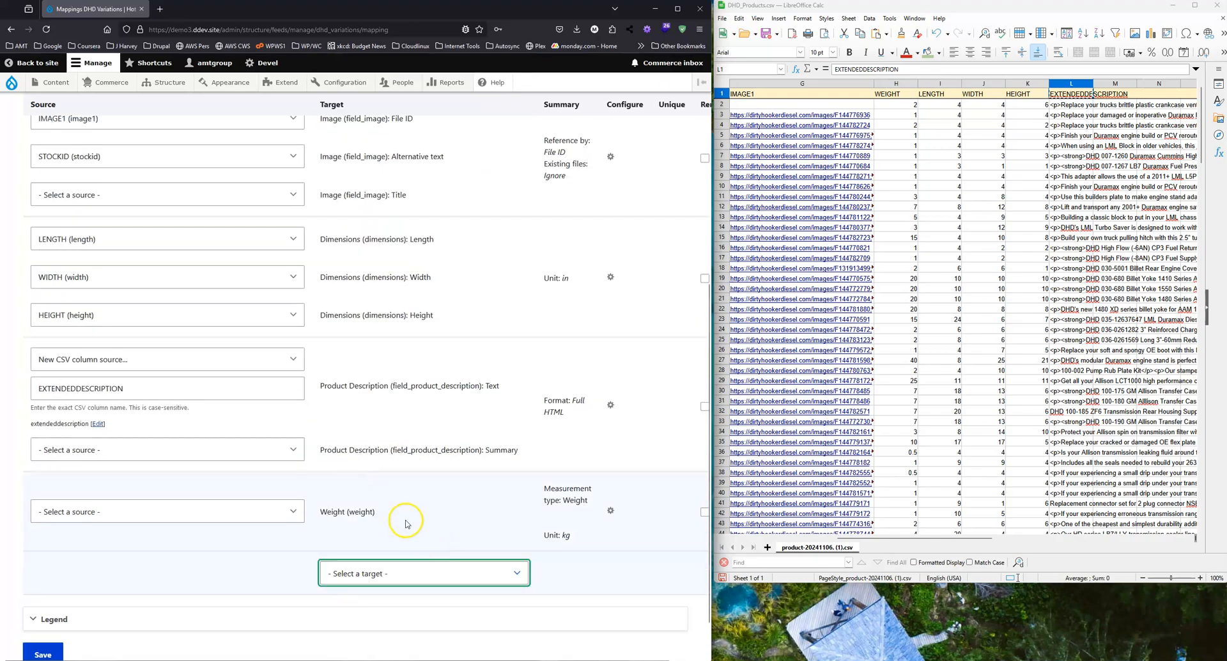
# Step: Set the Weight target's unit to lb and apply the change
pyautogui.scroll(-1, 577, 484)
pyautogui.click(611, 463)
pyautogui.click(579, 414)
pyautogui.click(553, 496)
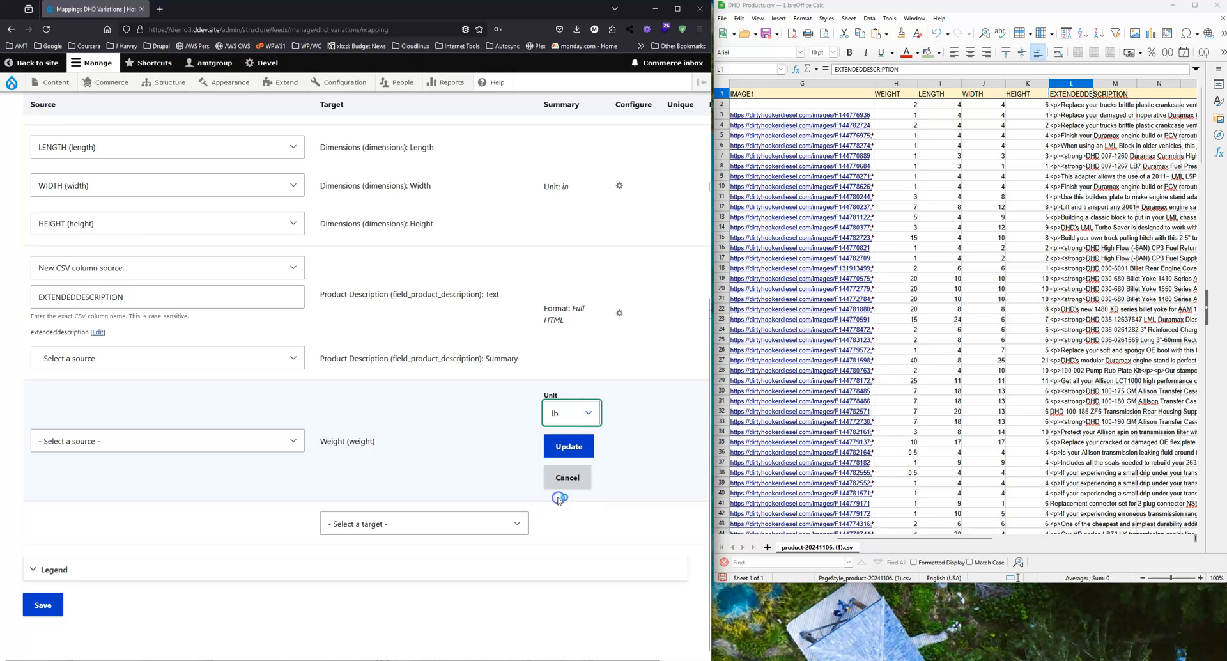
pyautogui.click(570, 441)
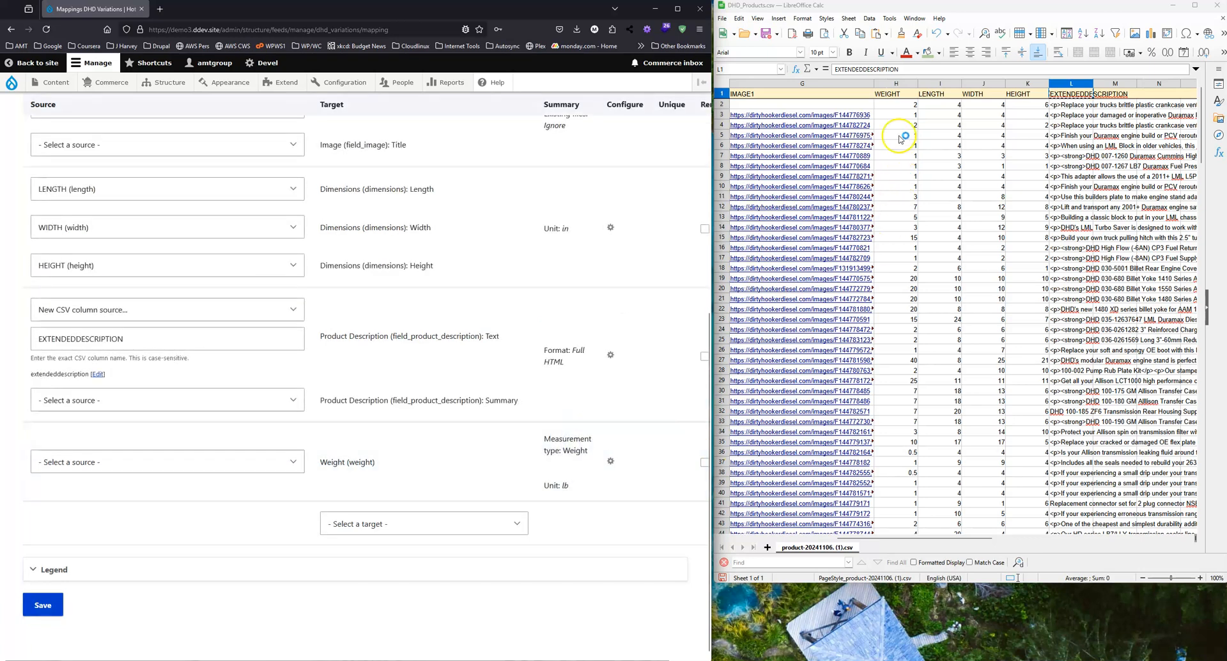
# Step: Map the Weight target to a new CSV column source named WEIGHT, copied from the spreadsheet, and save the mappings
pyautogui.click(885, 96)
pyautogui.hotkey('ctrl', 'c')
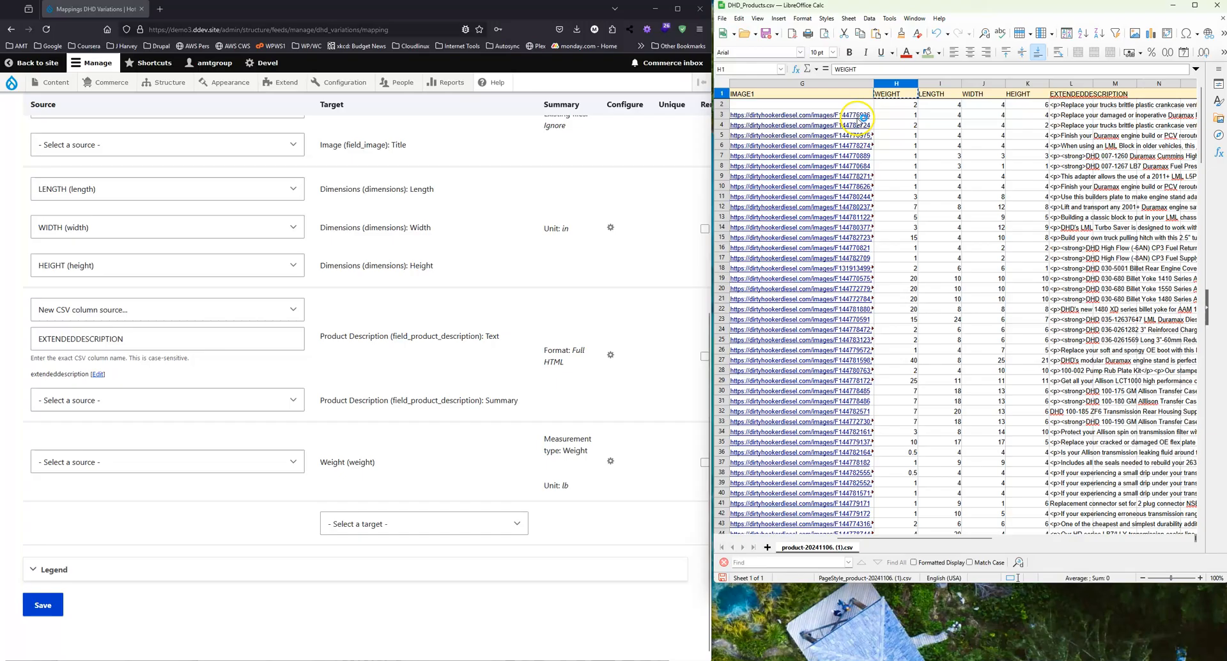
pyautogui.click(35, 464)
pyautogui.click(121, 85)
pyautogui.click(98, 472)
pyautogui.hotkey('ctrl', 'v')
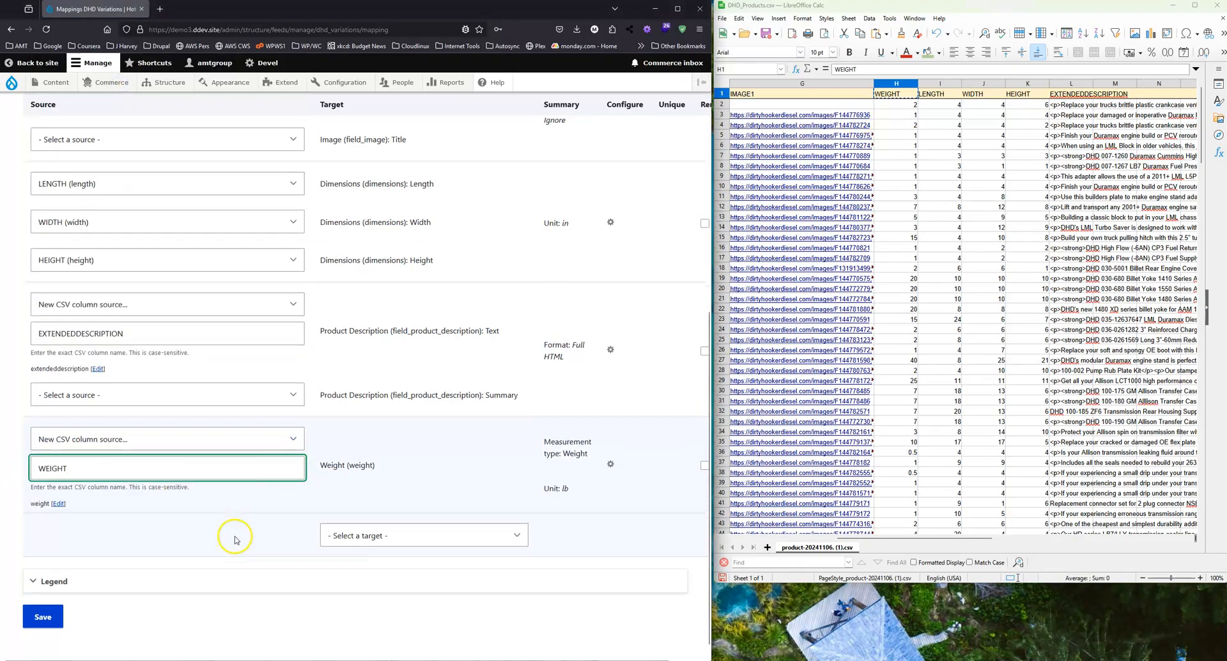
pyautogui.click(42, 604)
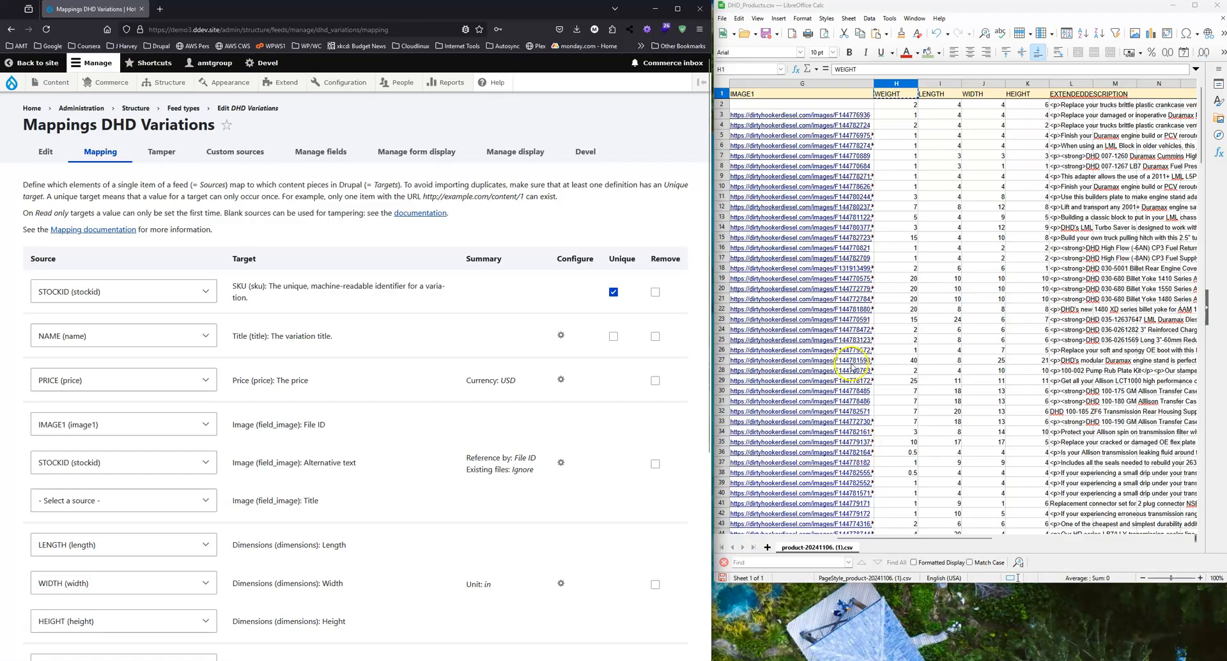
# Step: Examine the full image URLs in the first few IMAGE1 cells of the spreadsheet
pyautogui.click(804, 115)
pyautogui.tripleClick(955, 70)
pyautogui.click(792, 124)
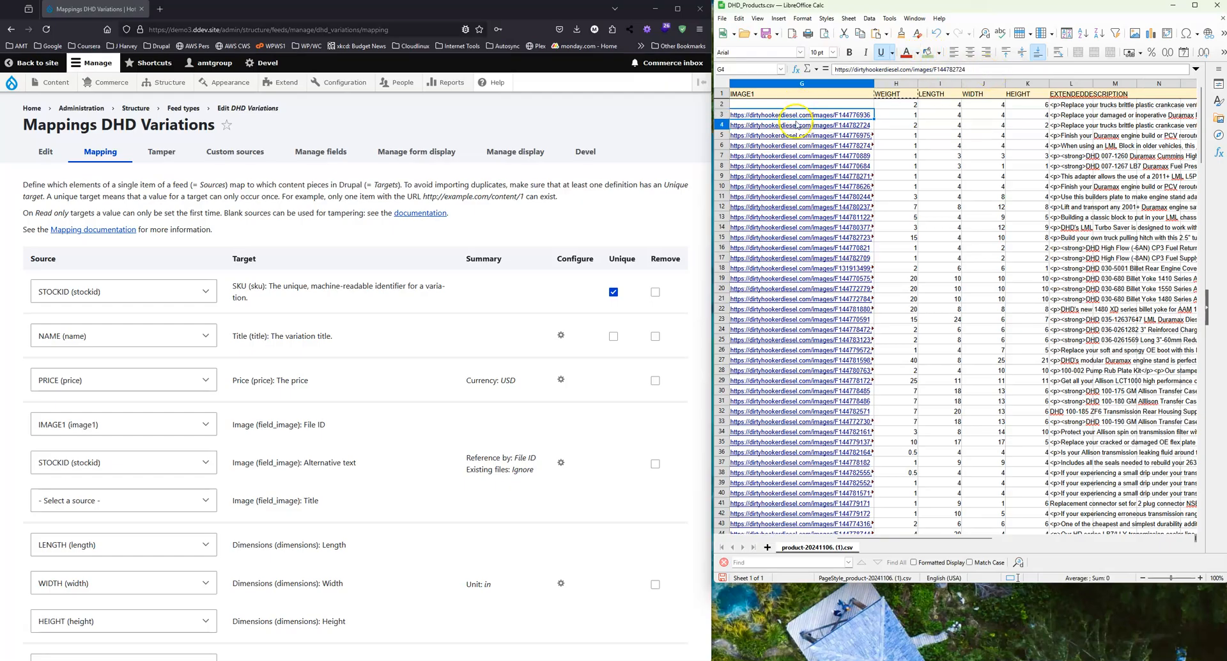
pyautogui.click(784, 136)
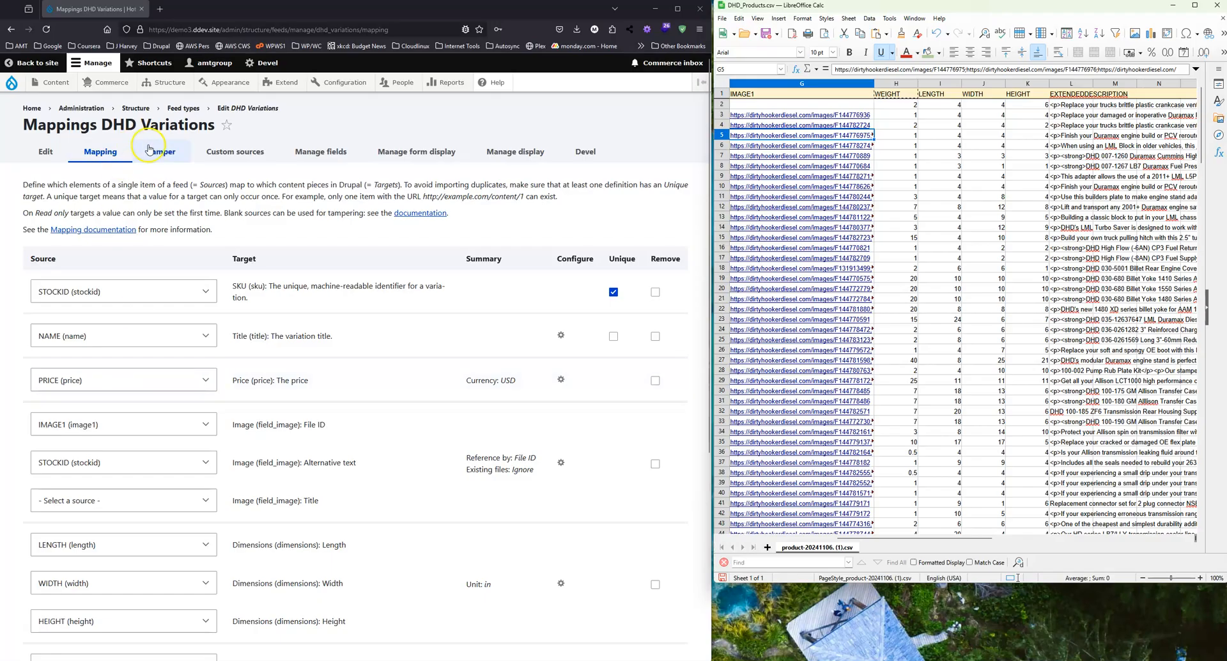
# Step: Start adding a tamper plugin to the IMAGE1 mapping and choose Explode as the plugin
pyautogui.click(170, 154)
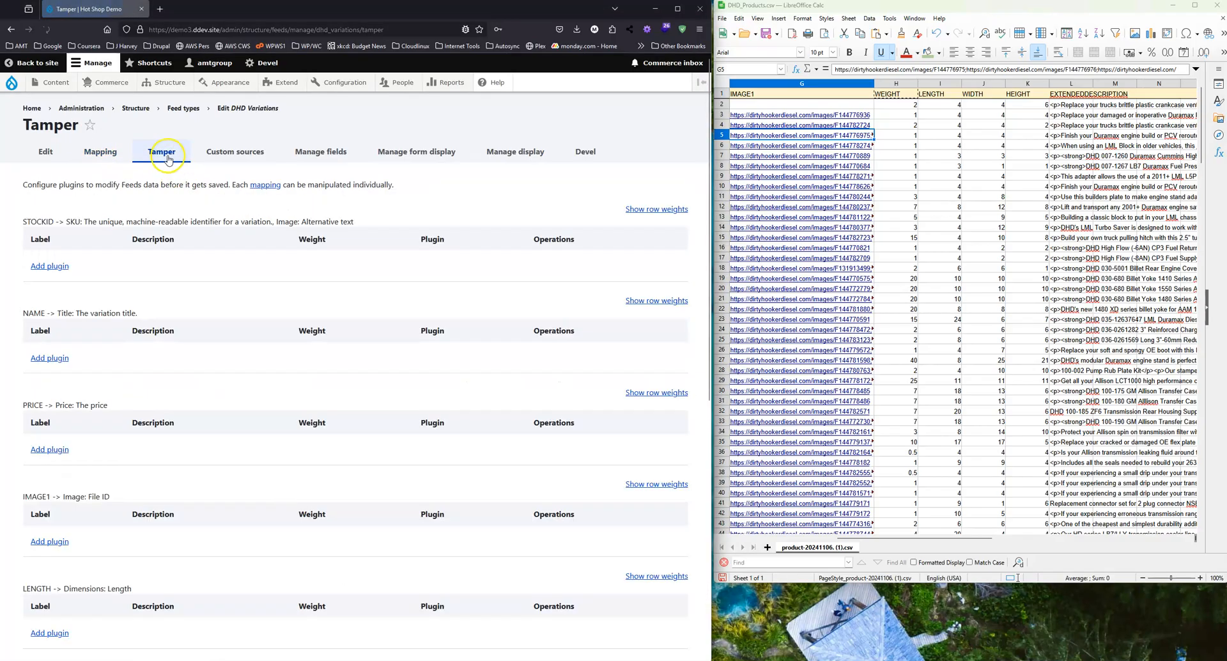
pyautogui.scroll(-4, 41, 232)
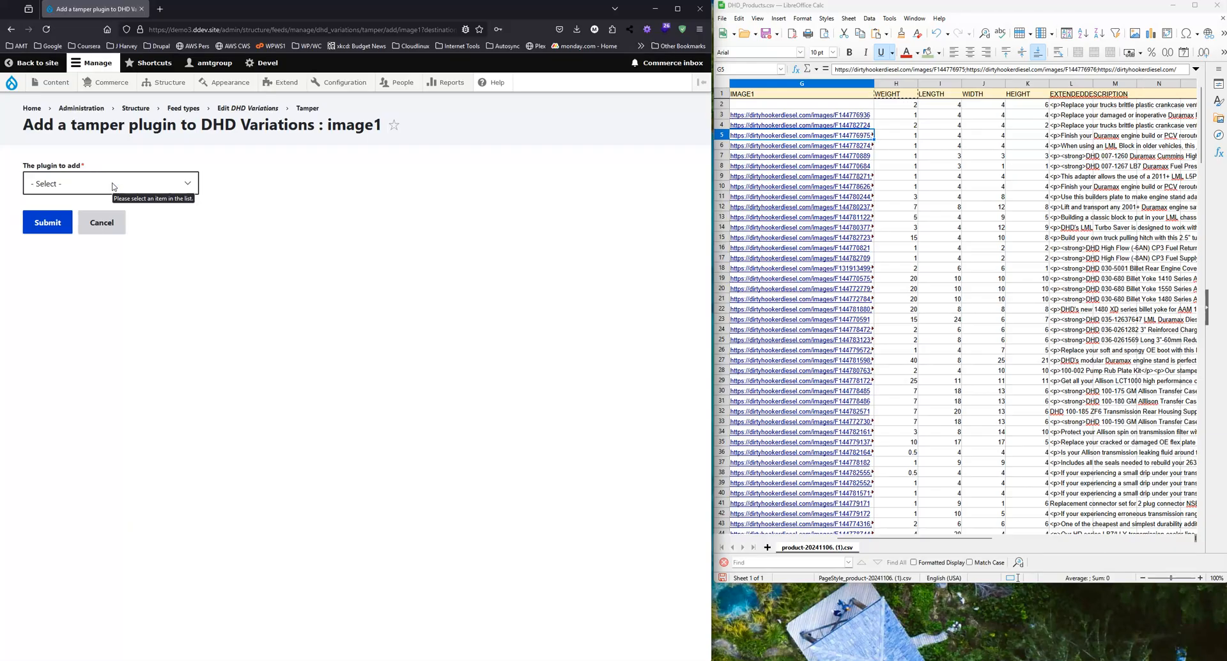
pyautogui.click(108, 181)
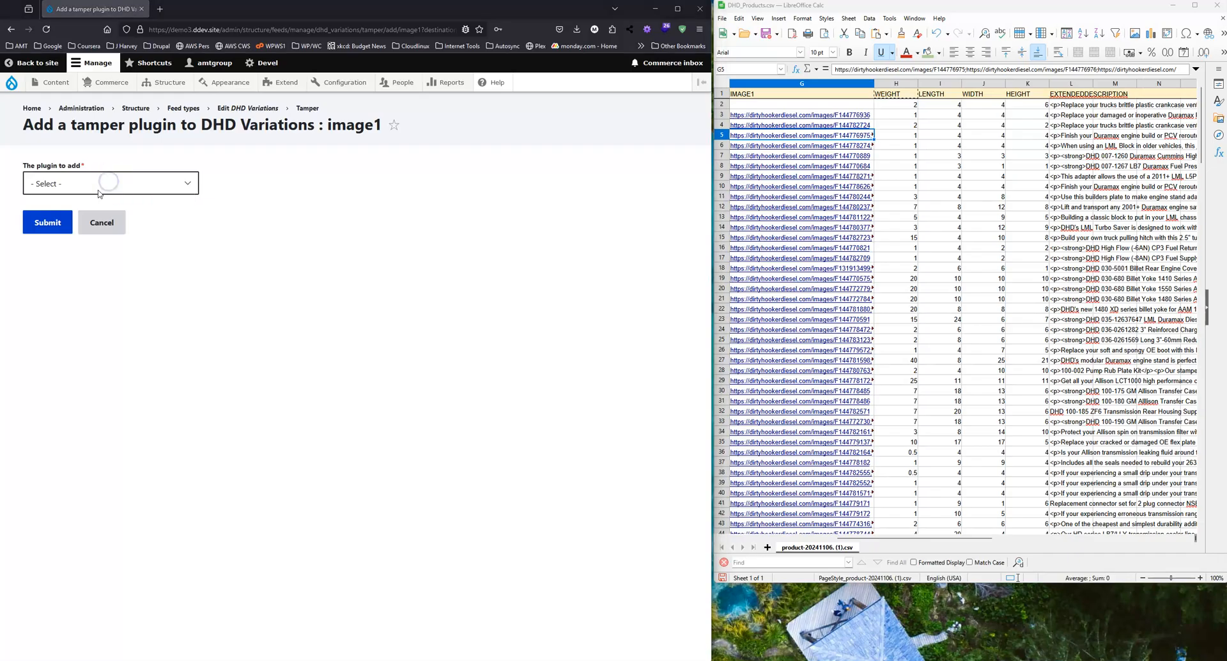
pyautogui.click(190, 183)
pyautogui.click(80, 182)
pyautogui.click(78, 186)
pyautogui.scroll(-5, 96, 287)
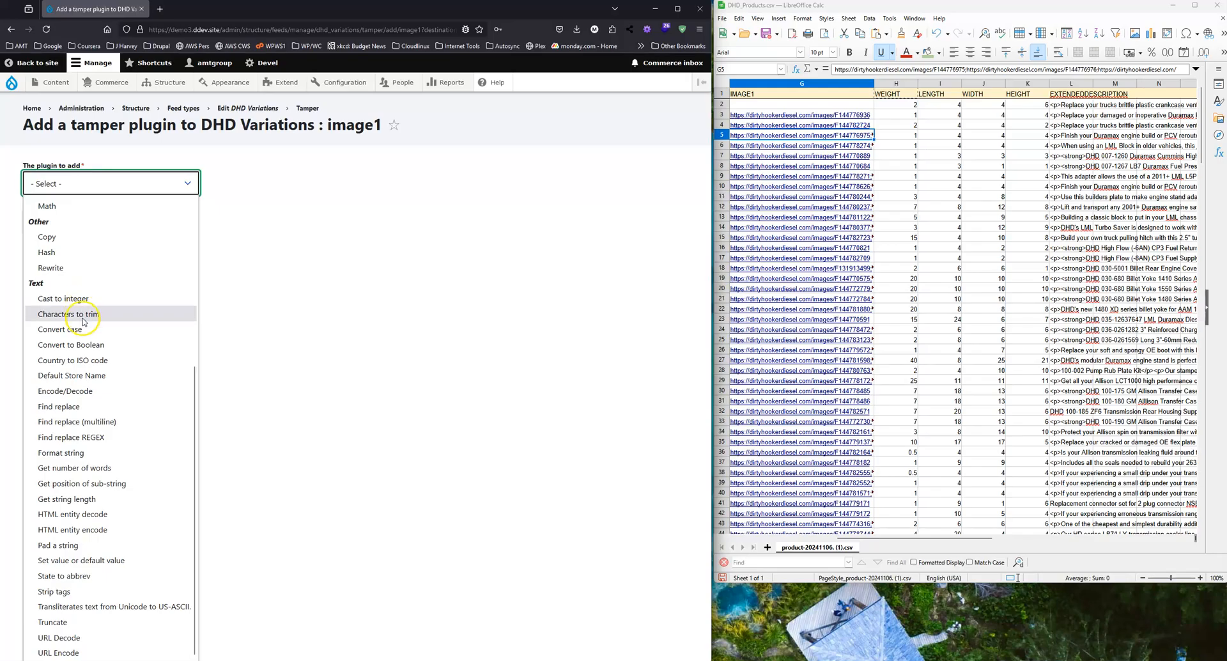
pyautogui.scroll(4, 82, 308)
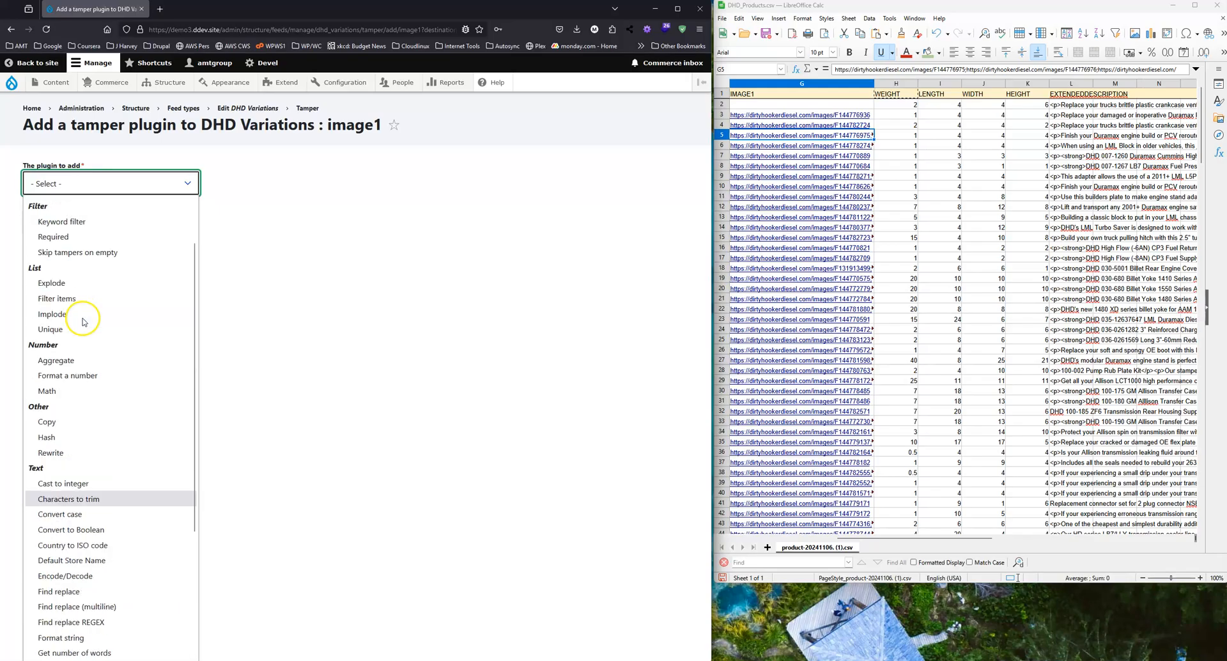
pyautogui.click(55, 283)
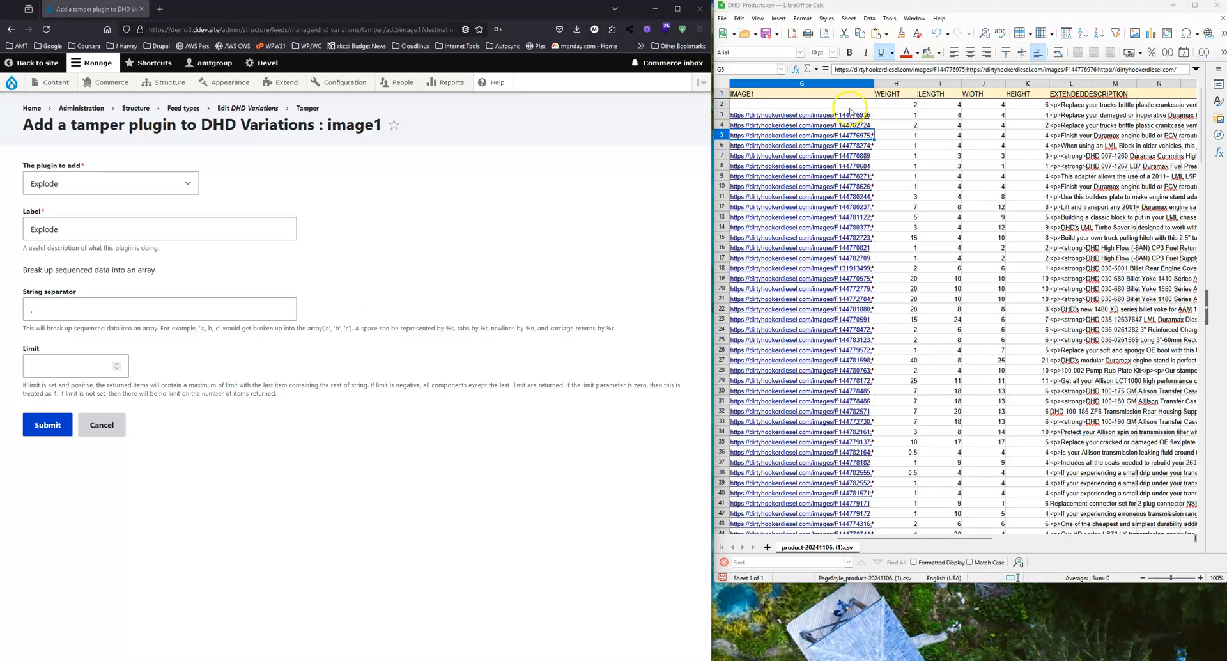
# Step: Set the Explode plugin's string separator to a semicolon and submit the plugin
pyautogui.click(40, 308)
pyautogui.press('BackSpace')
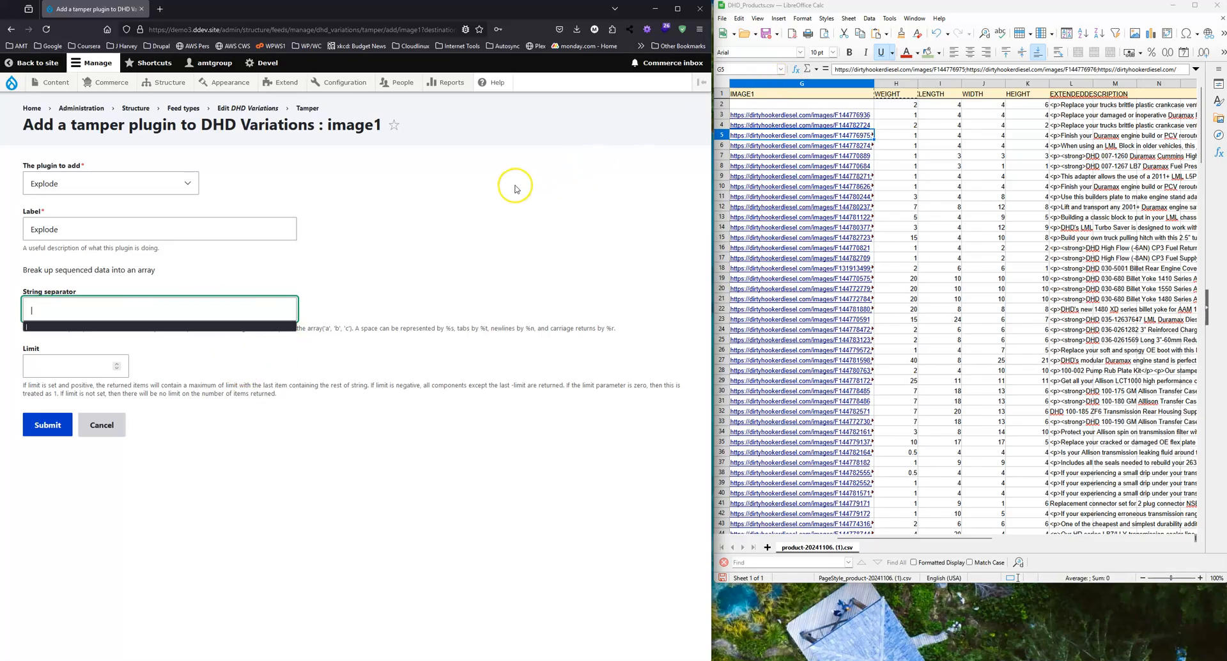
pyautogui.press('Escape')
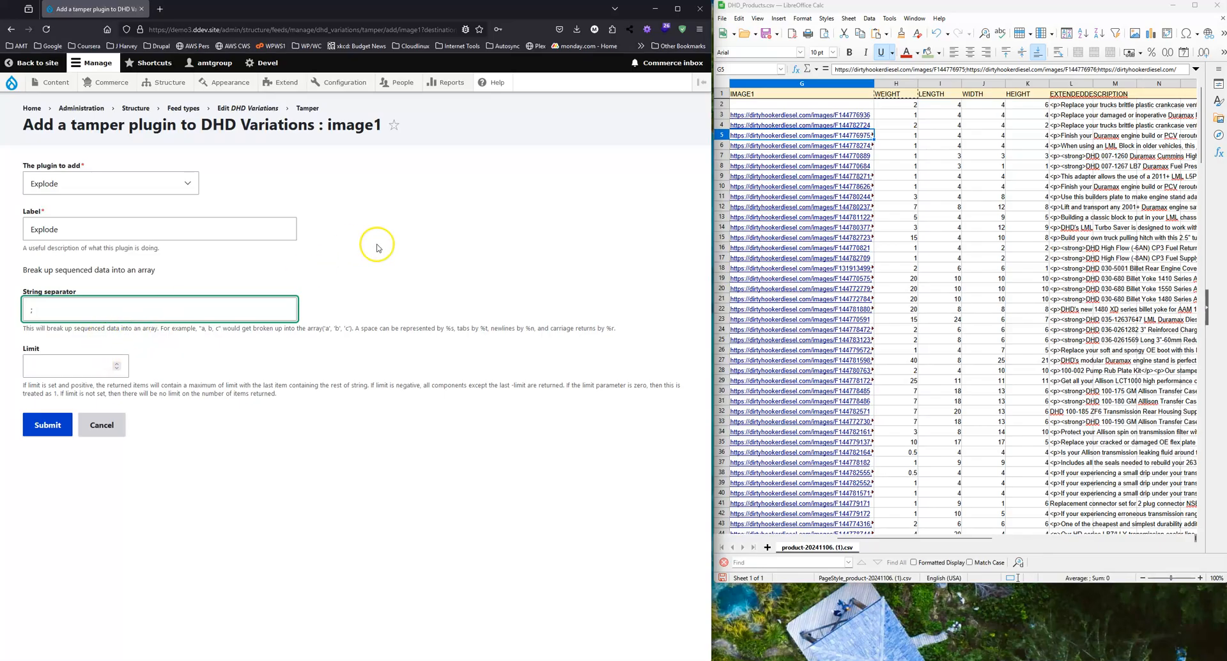
pyautogui.click(47, 425)
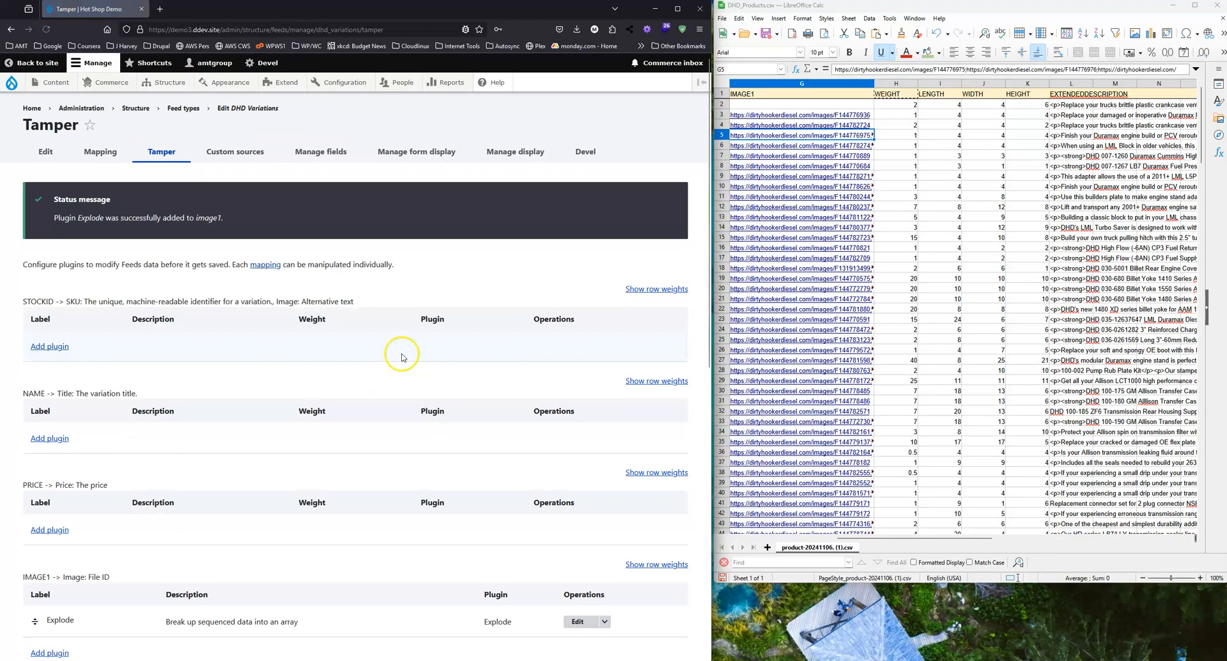
# Step: Check the tamper plugins listed for each mapping and save the tamper settings
pyautogui.scroll(-12, 402, 357)
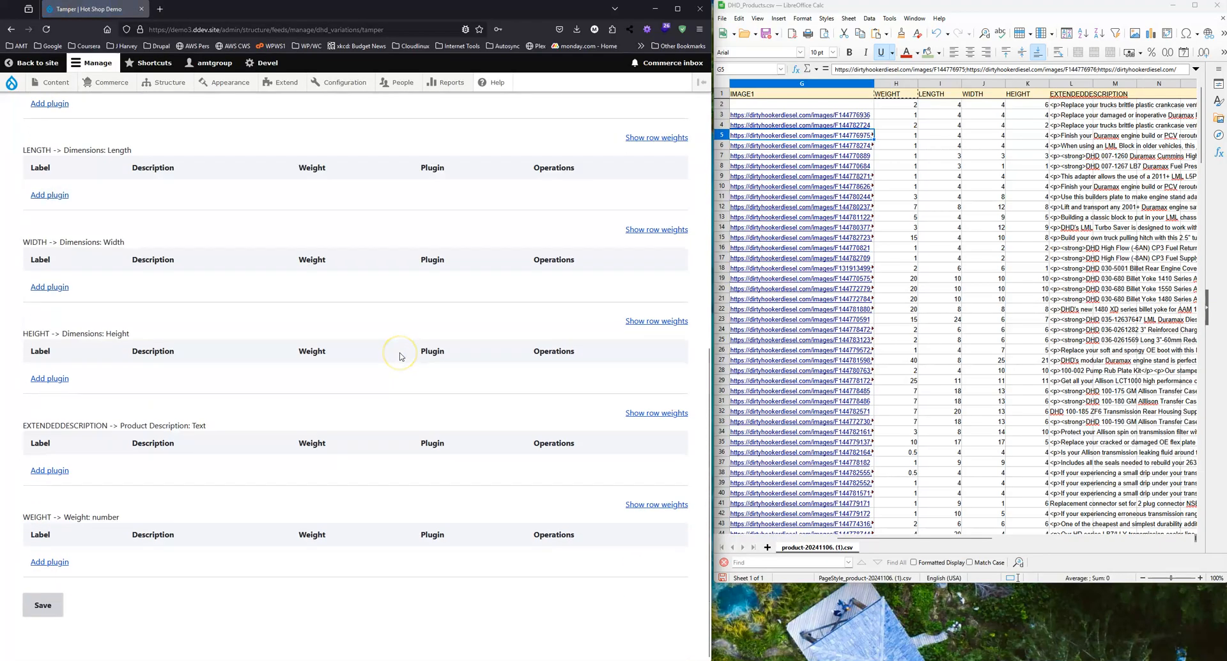
pyautogui.scroll(5, 355, 396)
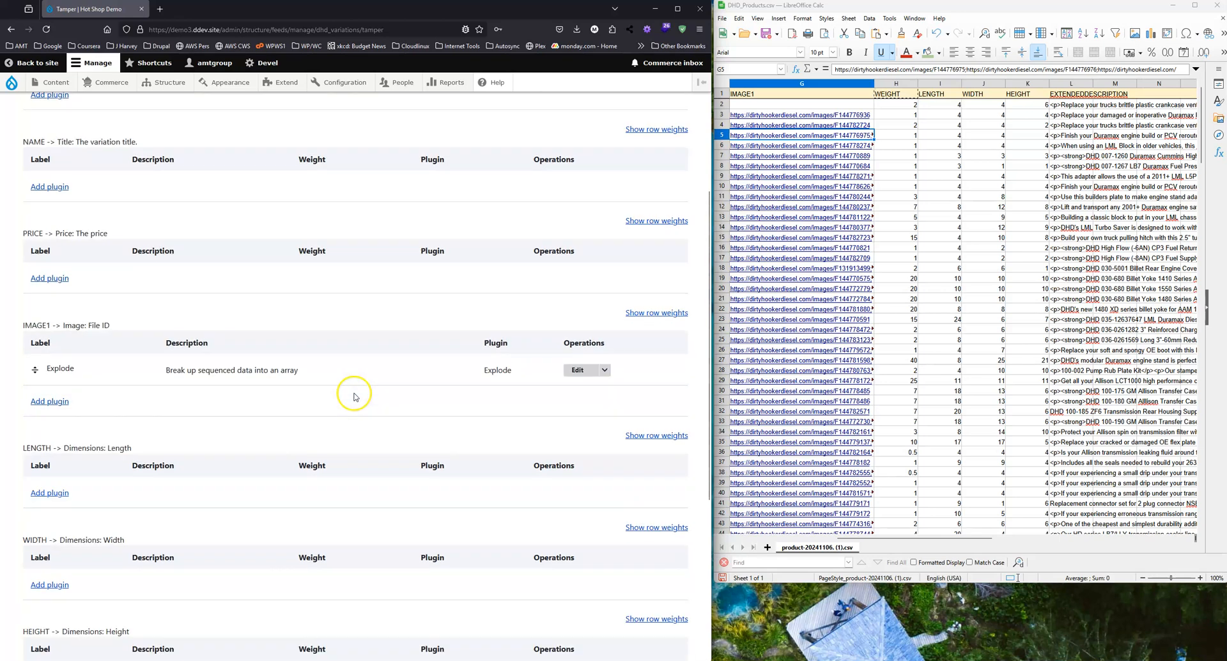
pyautogui.scroll(4, 355, 396)
pyautogui.scroll(-9, 355, 397)
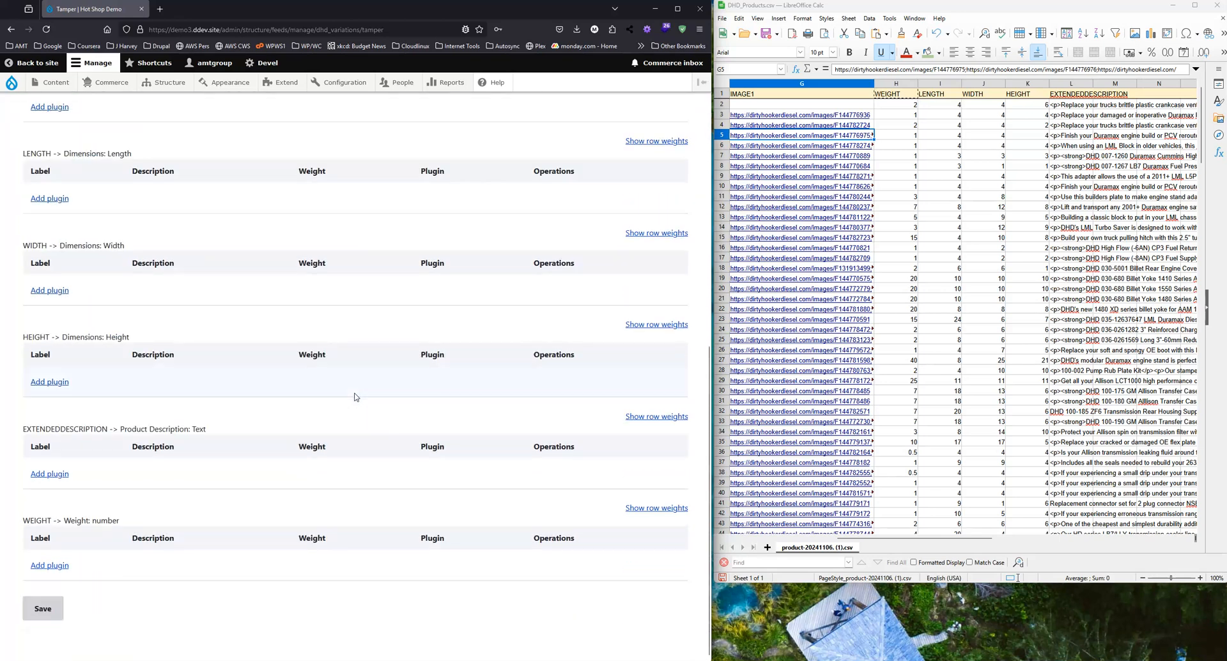
pyautogui.click(35, 599)
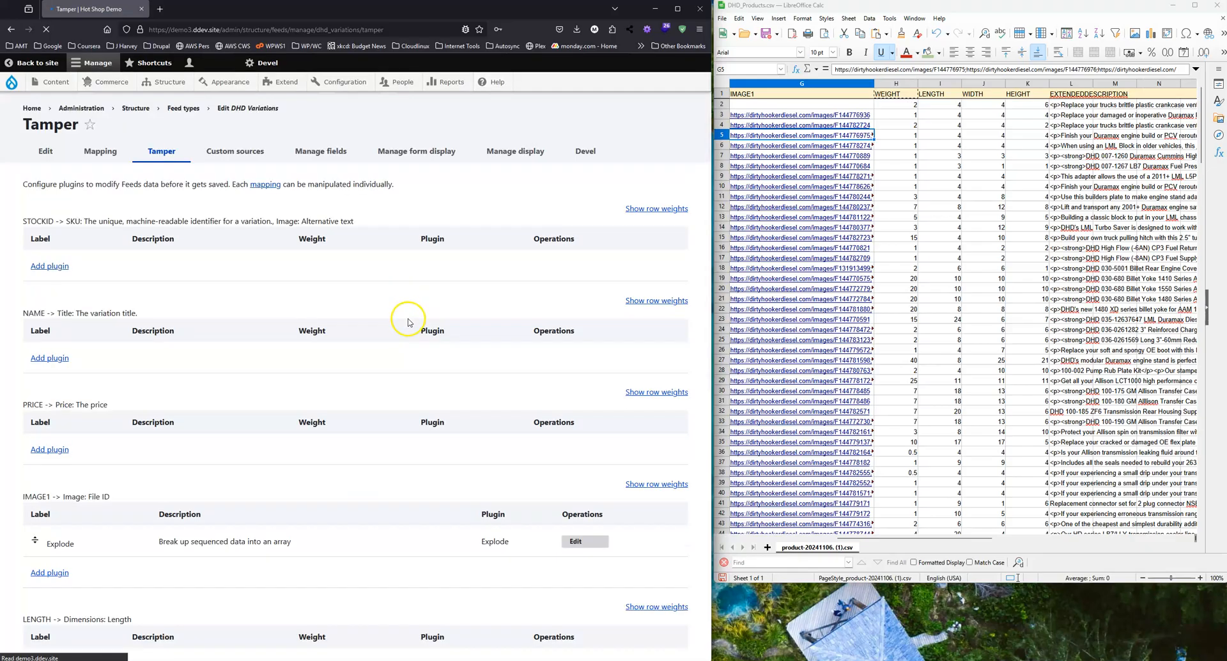
# Step: Go to the site's content feeds and start adding a new feed of type DHD Variations
pyautogui.moveTo(466, 81)
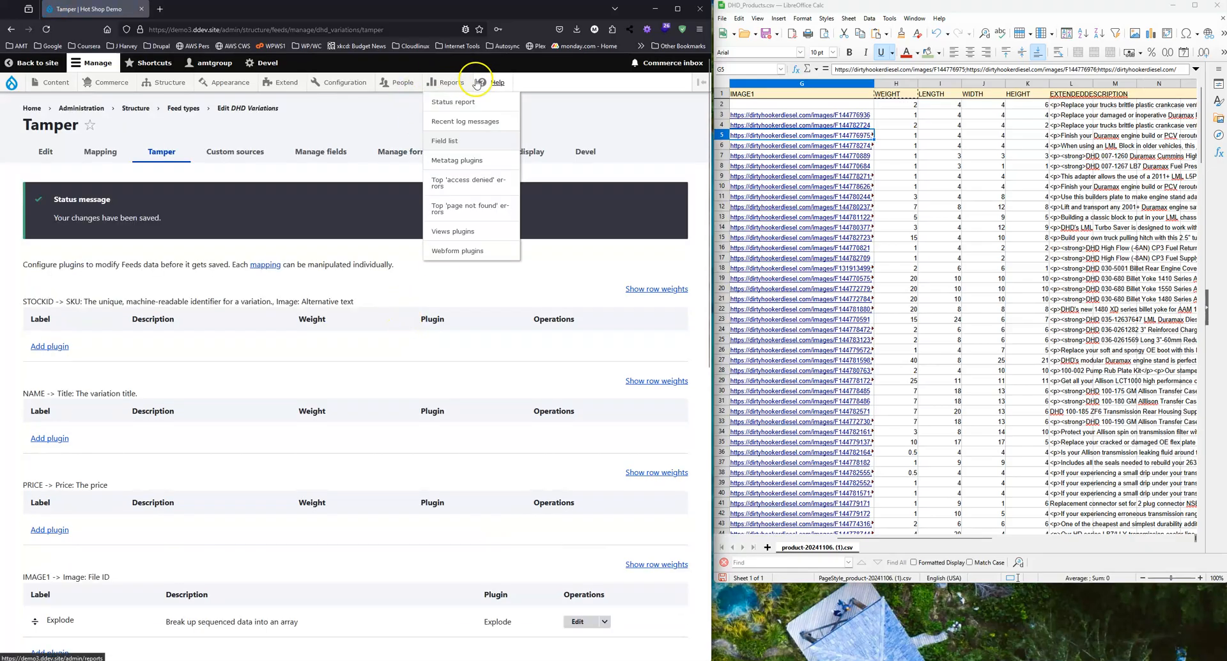
pyautogui.click(456, 101)
pyautogui.moveTo(164, 87)
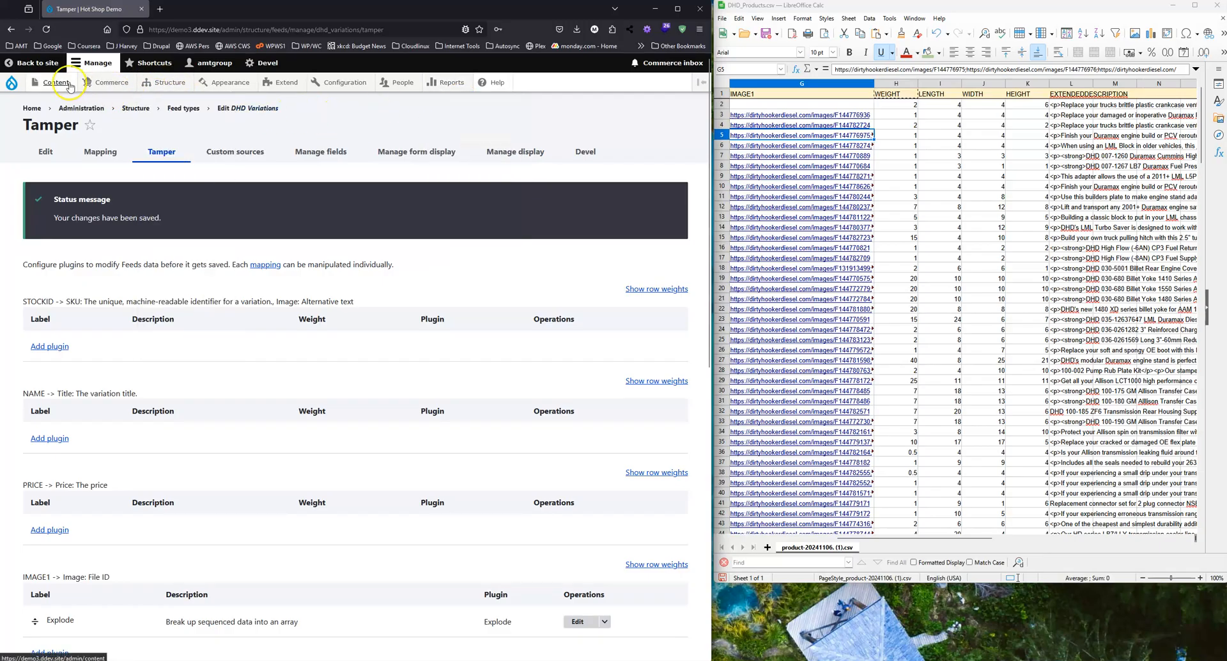
pyautogui.moveTo(53, 82)
pyautogui.click(46, 167)
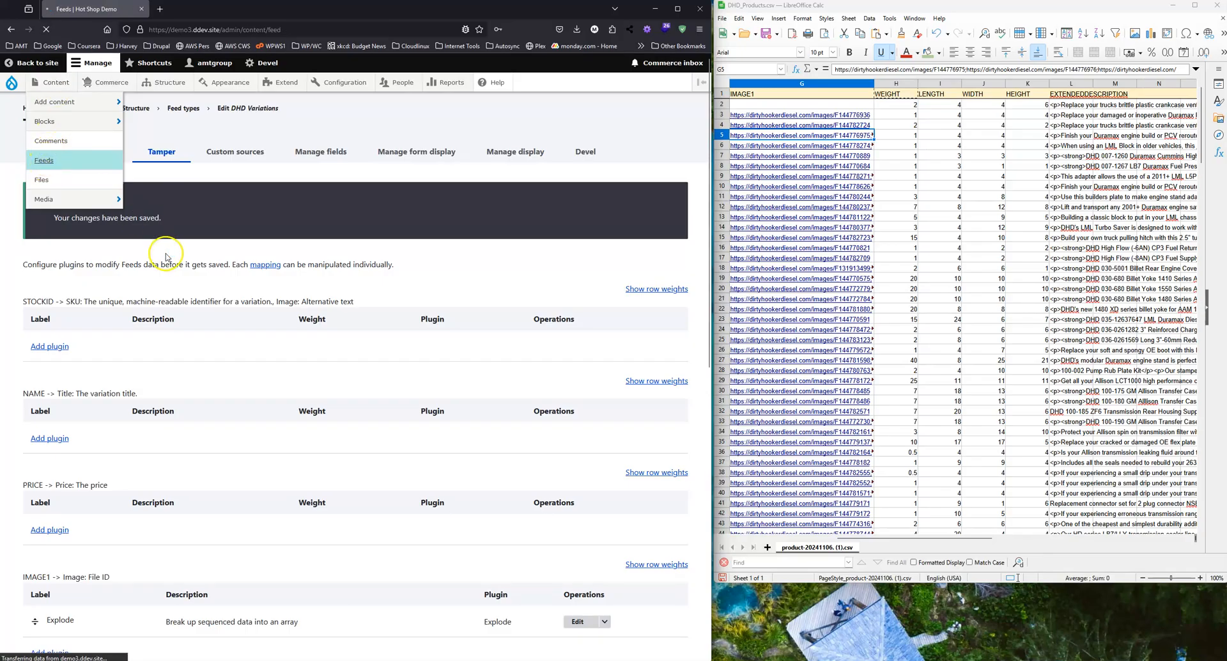
pyautogui.click(57, 193)
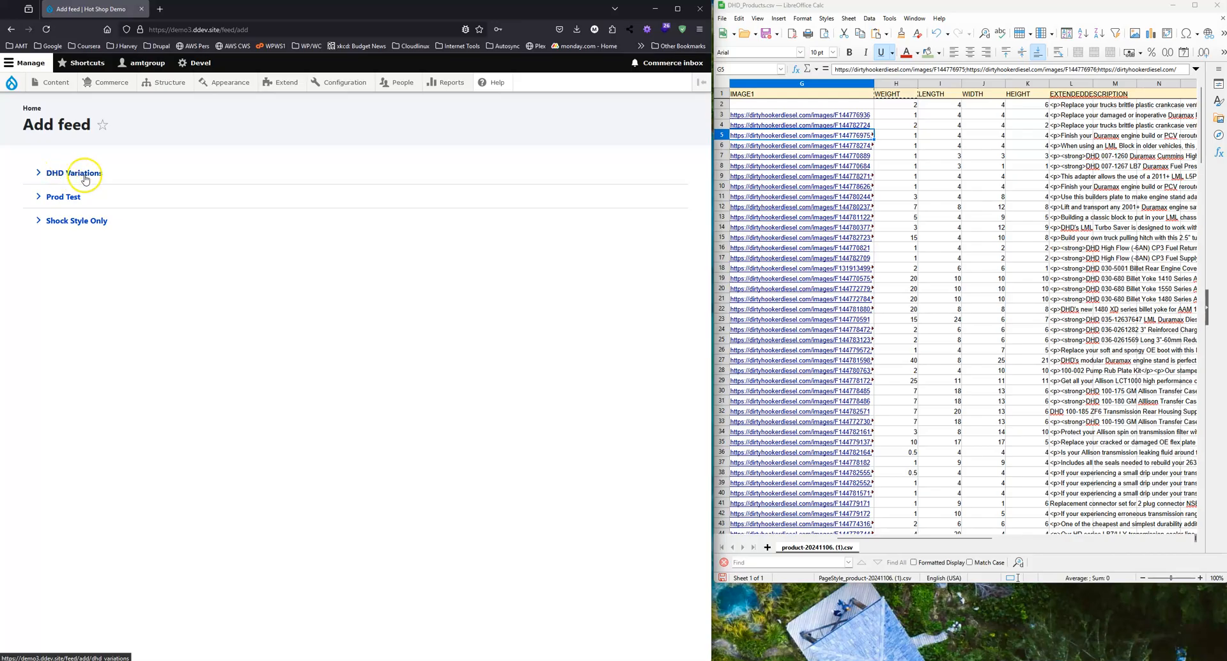
pyautogui.click(78, 178)
pyautogui.click(80, 185)
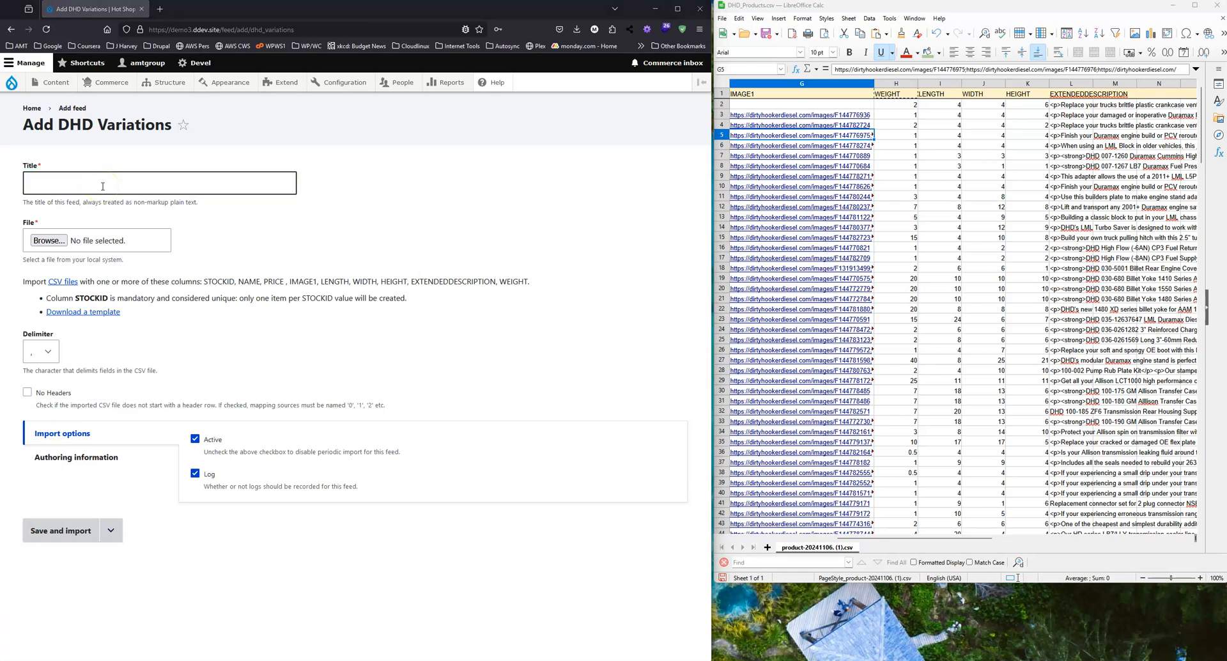
# Step: Title the feed DHD Variation File, attach DHD_Products.csv from Downloads, and save and import it
pyautogui.click(103, 186)
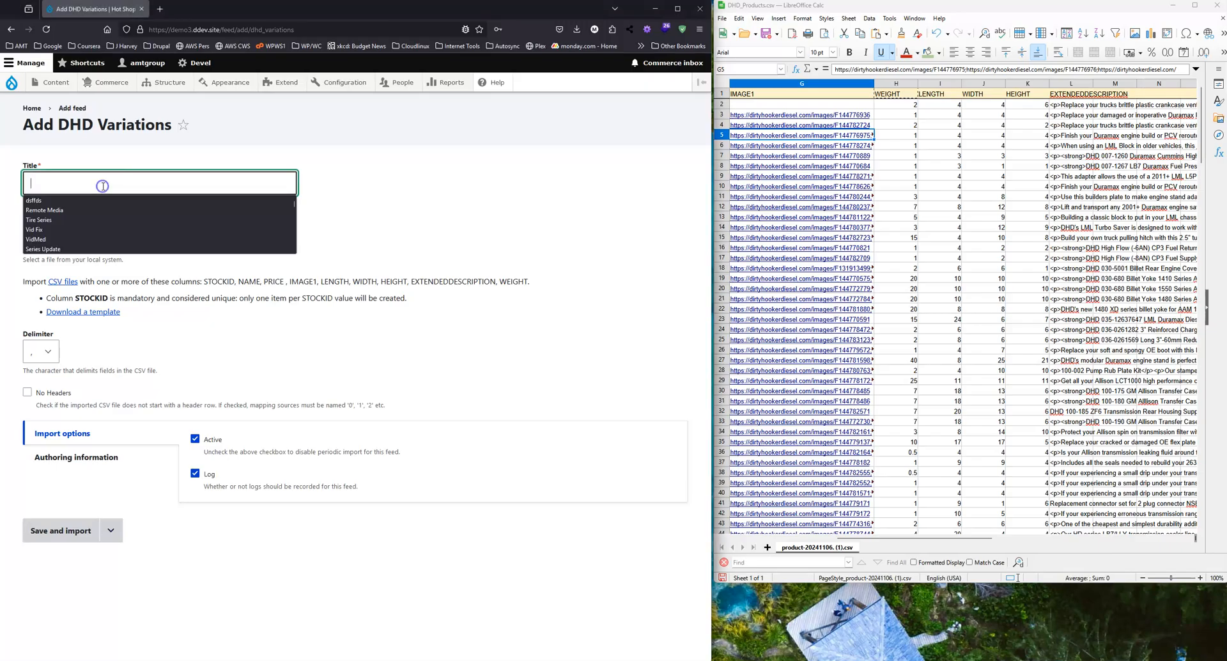
pyautogui.write('DHD Variation File')
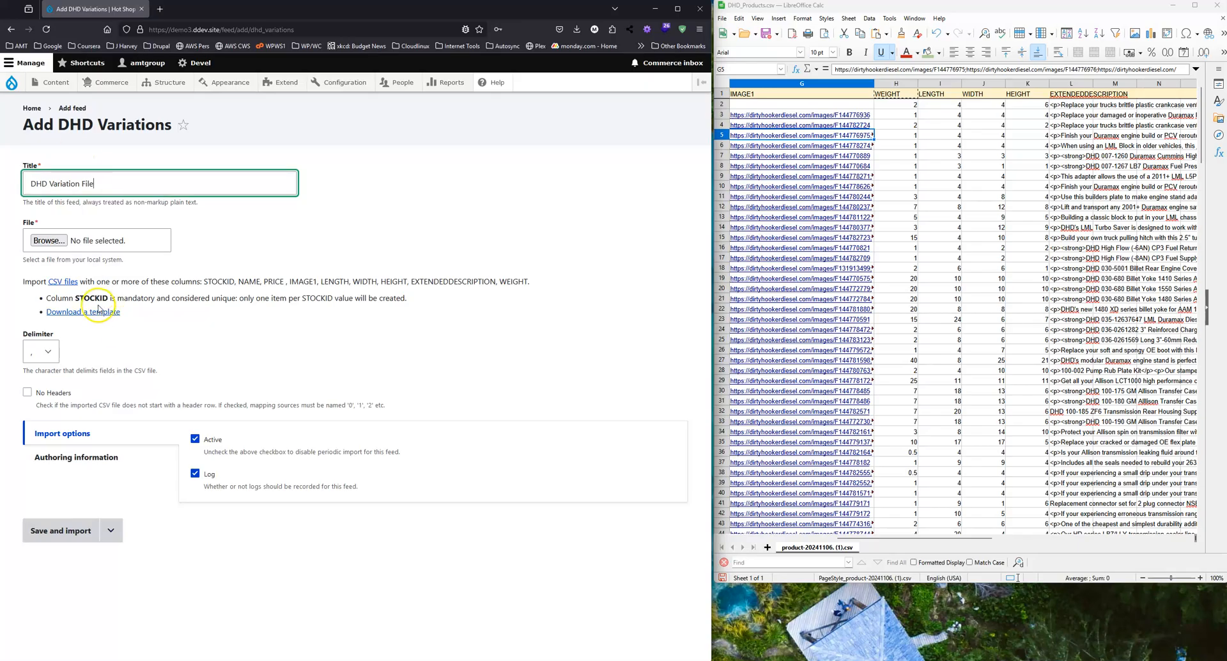
pyautogui.click(51, 241)
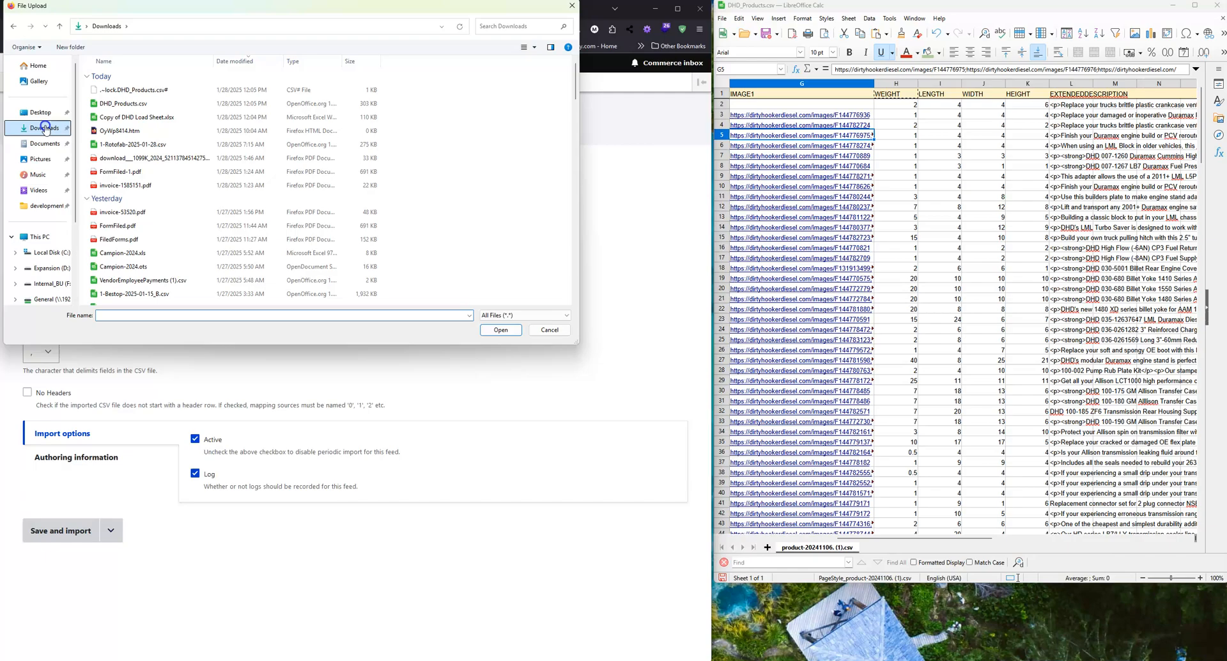
pyautogui.doubleClick(123, 102)
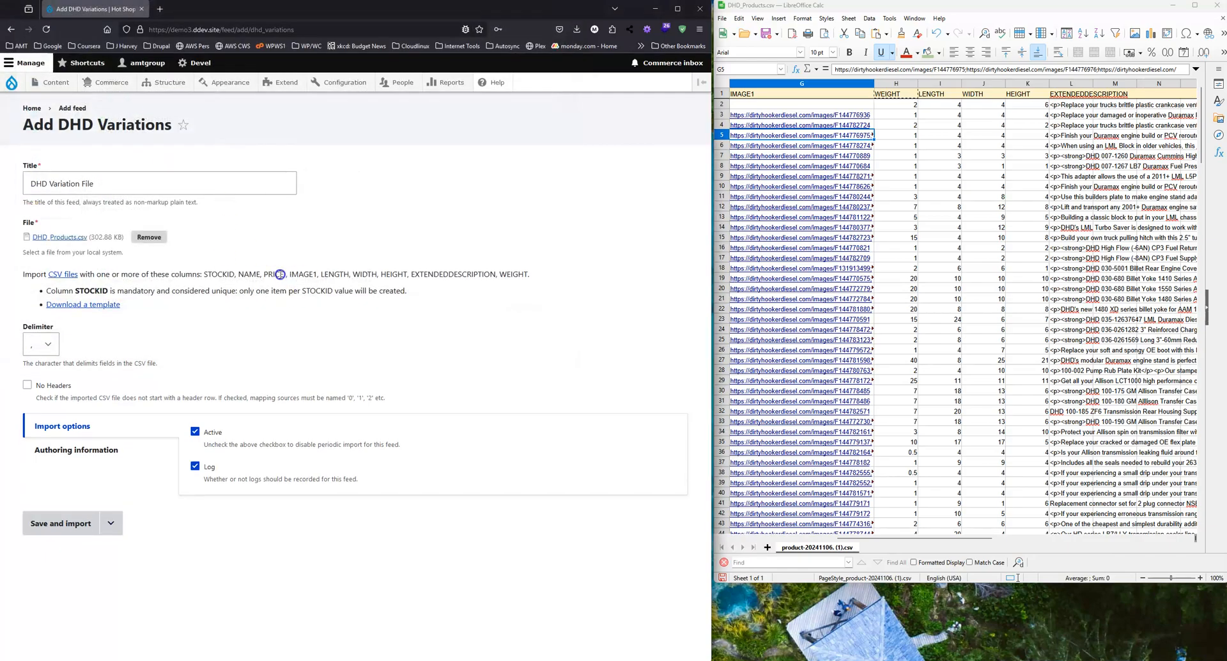
pyautogui.click(76, 521)
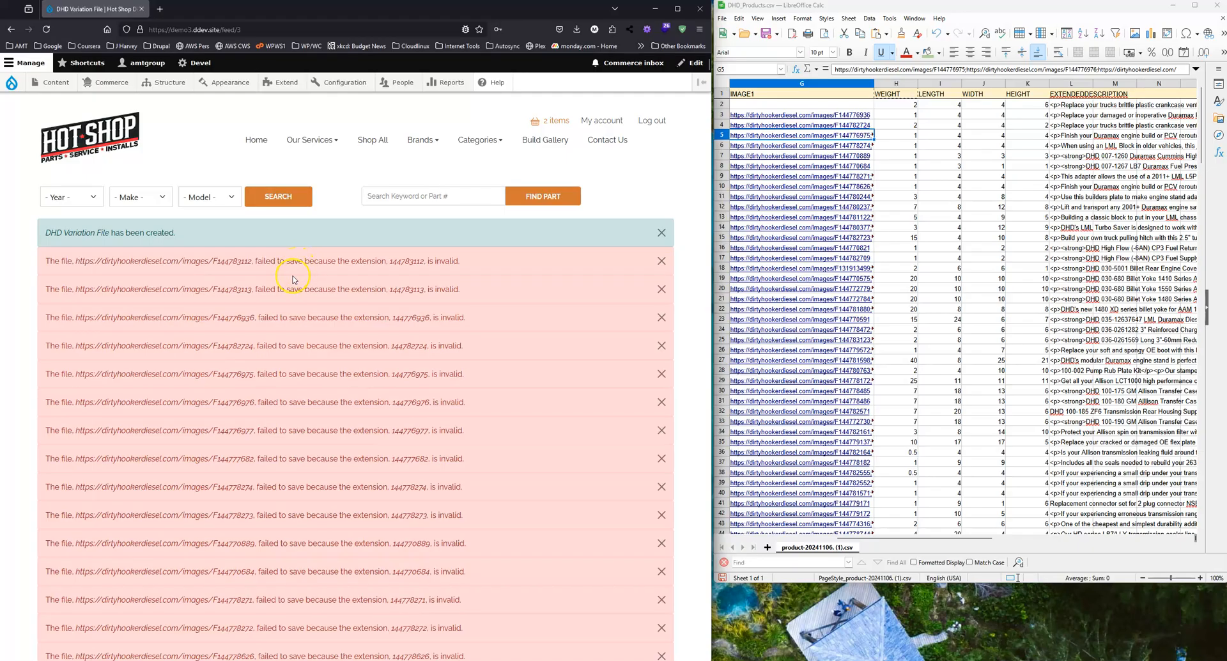
# Step: Review the import messages and copy the first image URL from spreadsheet cell G5 in the IMAGE1 column
pyautogui.scroll(-4, 293, 279)
pyautogui.scroll(4, 323, 345)
pyautogui.moveTo(966, 69); pyautogui.dragTo(839, 70)
pyautogui.rightClick(833, 70)
pyautogui.click(863, 93)
pyautogui.click(159, 9)
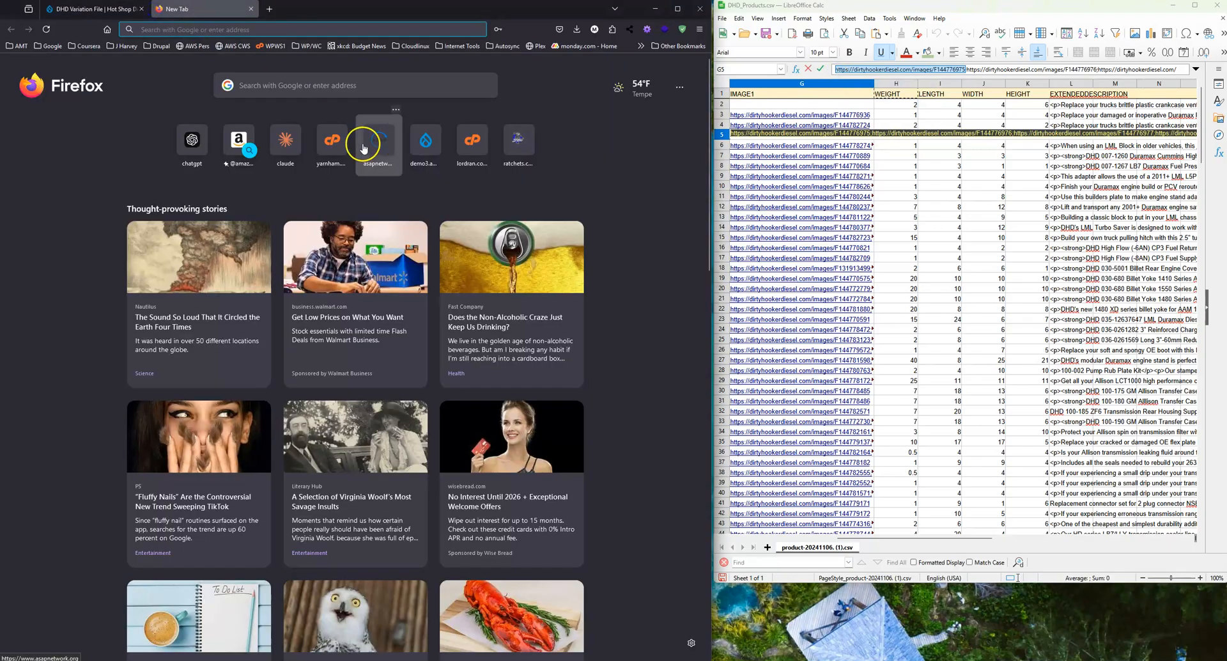
pyautogui.hotkey('ctrl', 'v')
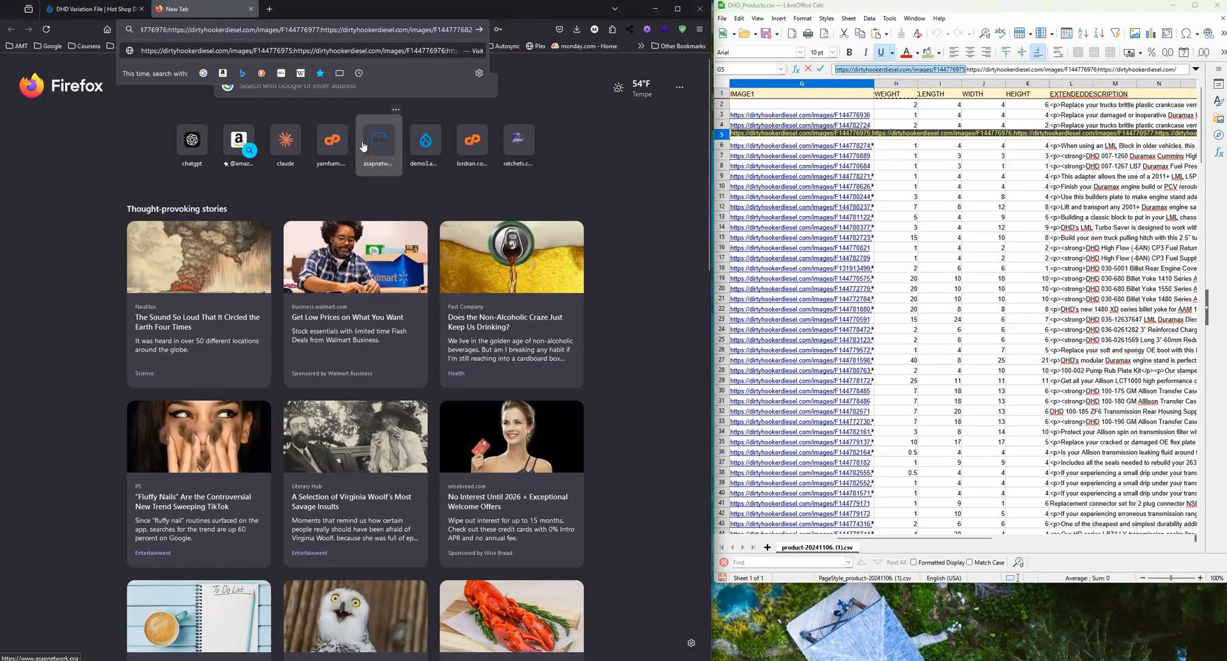
pyautogui.press('BackSpace')
pyautogui.press('BackSpace')
pyautogui.press('BackSpace')
pyautogui.press('BackSpace')
pyautogui.press('BackSpace')
pyautogui.press('BackSpace')
pyautogui.press('BackSpace')
pyautogui.press('BackSpace')
pyautogui.press('BackSpace')
pyautogui.press('BackSpace')
pyautogui.press('BackSpace')
pyautogui.press('BackSpace')
pyautogui.press('BackSpace')
pyautogui.press('BackSpace')
pyautogui.press('BackSpace')
pyautogui.press('BackSpace')
pyautogui.press('BackSpace')
pyautogui.press('BackSpace')
pyautogui.press('BackSpace')
pyautogui.press('BackSpace')
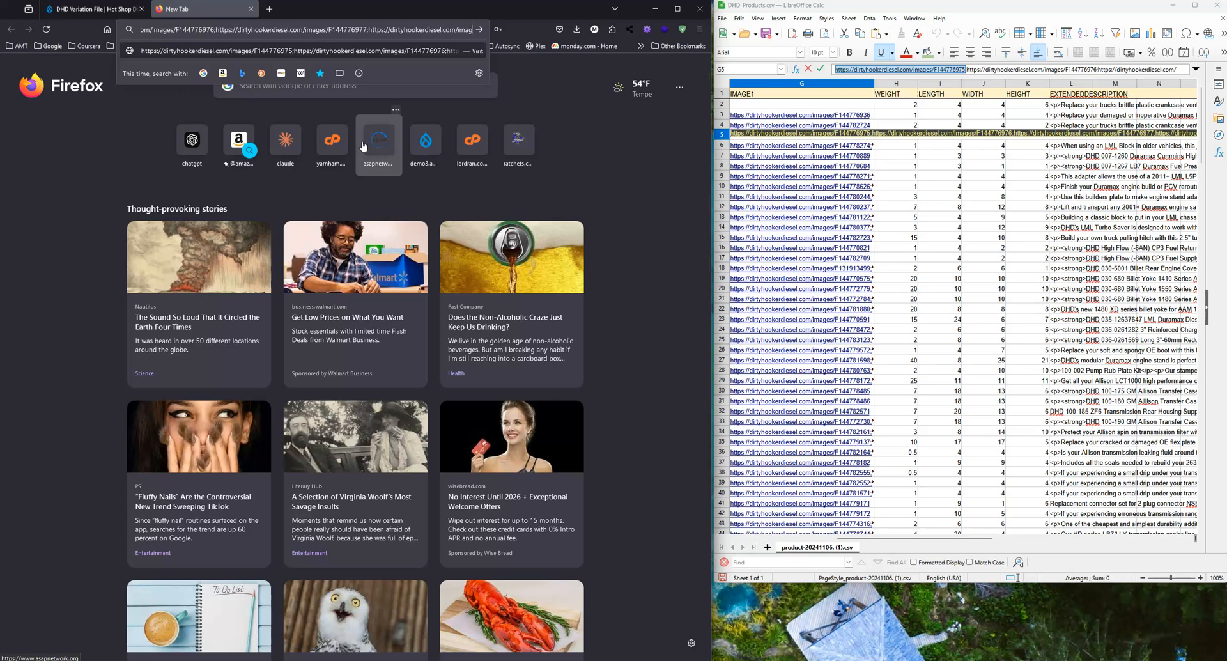
pyautogui.press('BackSpace')
pyautogui.press('BackSpace')
pyautogui.press('BackSpace')
pyautogui.press('BackSpace')
pyautogui.press('BackSpace')
pyautogui.press('BackSpace')
pyautogui.press('BackSpace')
pyautogui.press('BackSpace')
pyautogui.press('BackSpace')
pyautogui.press('BackSpace')
pyautogui.press('BackSpace')
pyautogui.press('BackSpace')
pyautogui.press('BackSpace')
pyautogui.press('BackSpace')
pyautogui.press('BackSpace')
pyautogui.press('BackSpace')
pyautogui.press('BackSpace')
pyautogui.press('BackSpace')
pyautogui.press('BackSpace')
pyautogui.press('BackSpace')
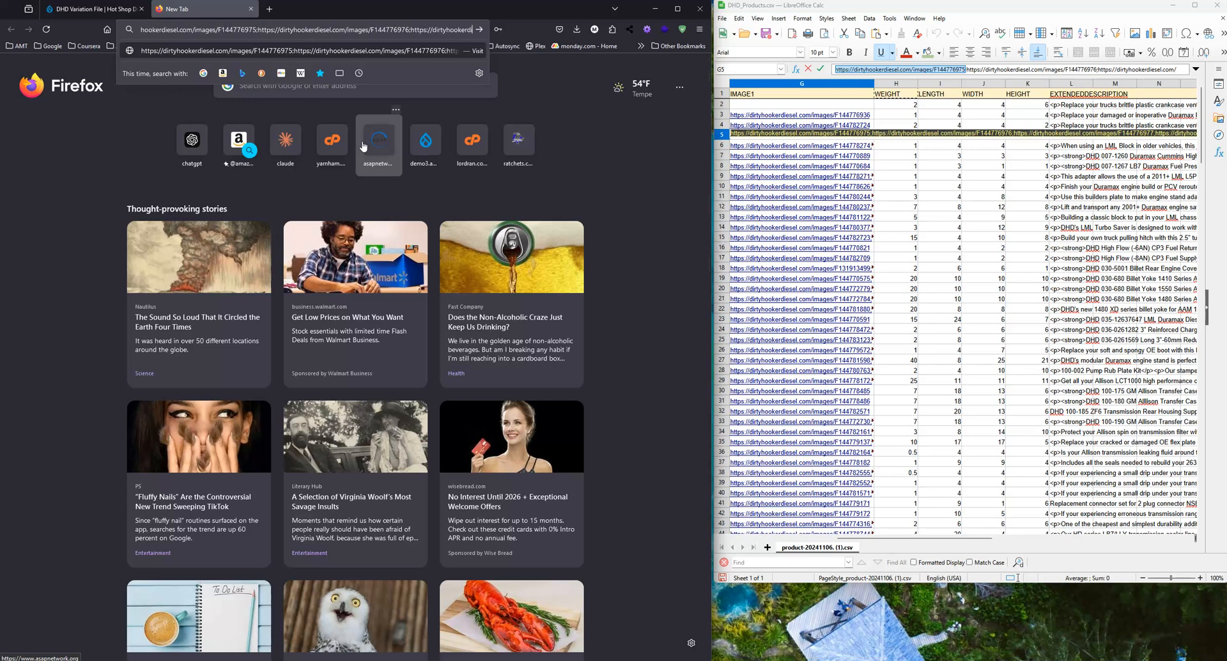
pyautogui.press('BackSpace')
pyautogui.press('BackSpace')
pyautogui.press('BackSpace')
pyautogui.press('BackSpace')
pyautogui.press('BackSpace')
pyautogui.press('BackSpace')
pyautogui.press('BackSpace')
pyautogui.press('BackSpace')
pyautogui.press('BackSpace')
pyautogui.press('BackSpace')
pyautogui.press('BackSpace')
pyautogui.press('BackSpace')
pyautogui.press('BackSpace')
pyautogui.press('BackSpace')
pyautogui.press('BackSpace')
pyautogui.press('BackSpace')
pyautogui.press('BackSpace')
pyautogui.press('BackSpace')
pyautogui.press('BackSpace')
pyautogui.press('BackSpace')
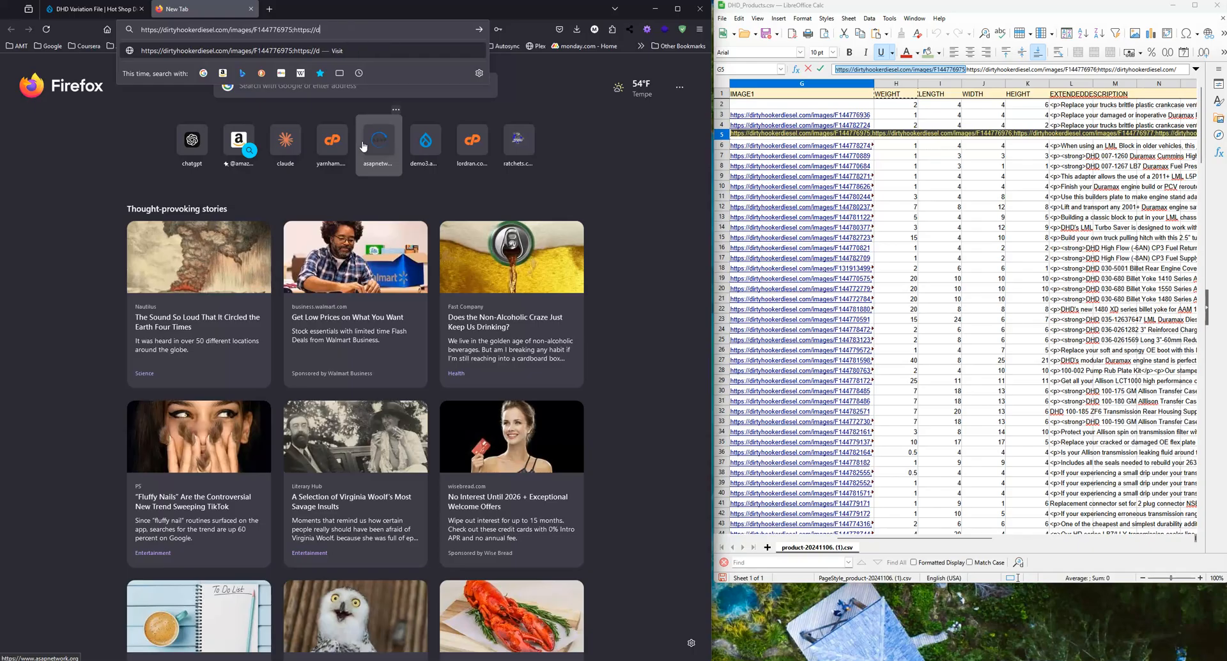
pyautogui.press('Return')
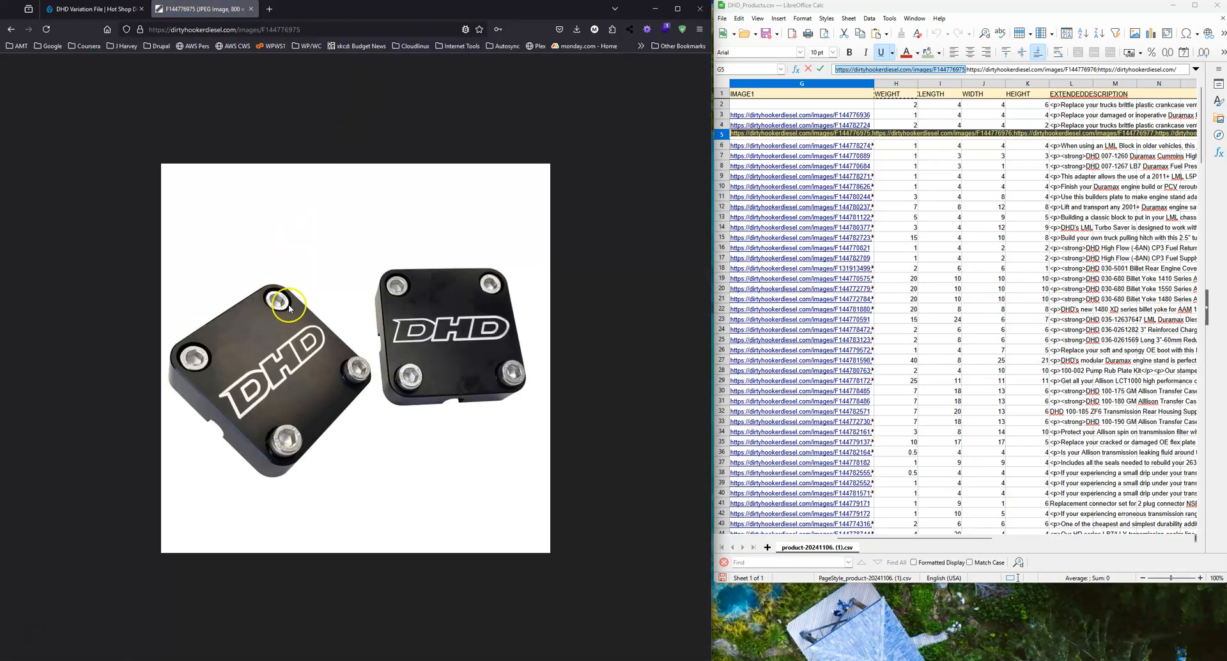
pyautogui.rightClick(313, 293)
pyautogui.click(335, 418)
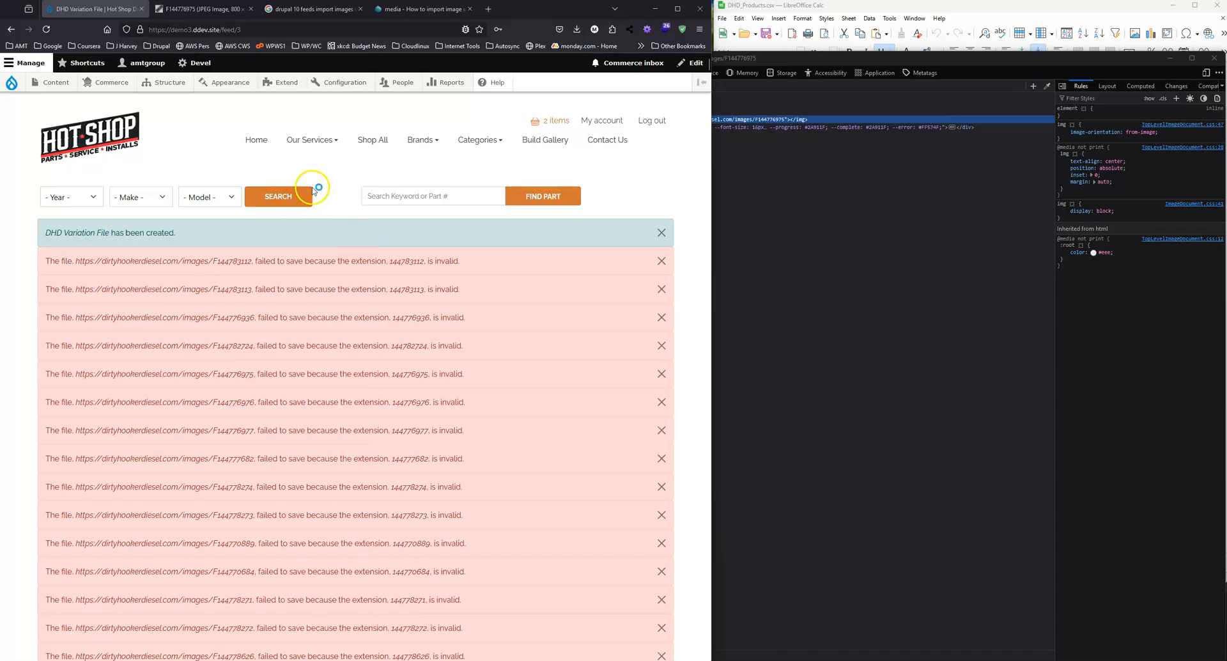
# Step: Open the Tamper settings of the DHD Variations feed type and start adding a plugin to the IMAGE1 mapping
pyautogui.moveTo(172, 92)
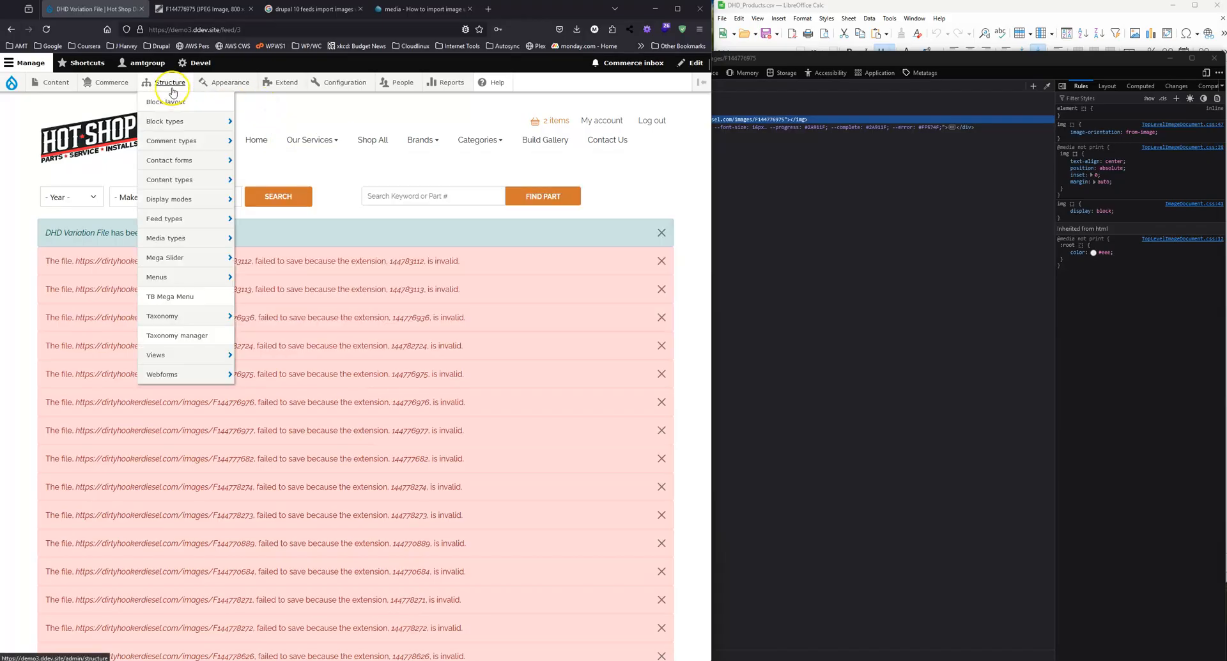
pyautogui.moveTo(179, 243)
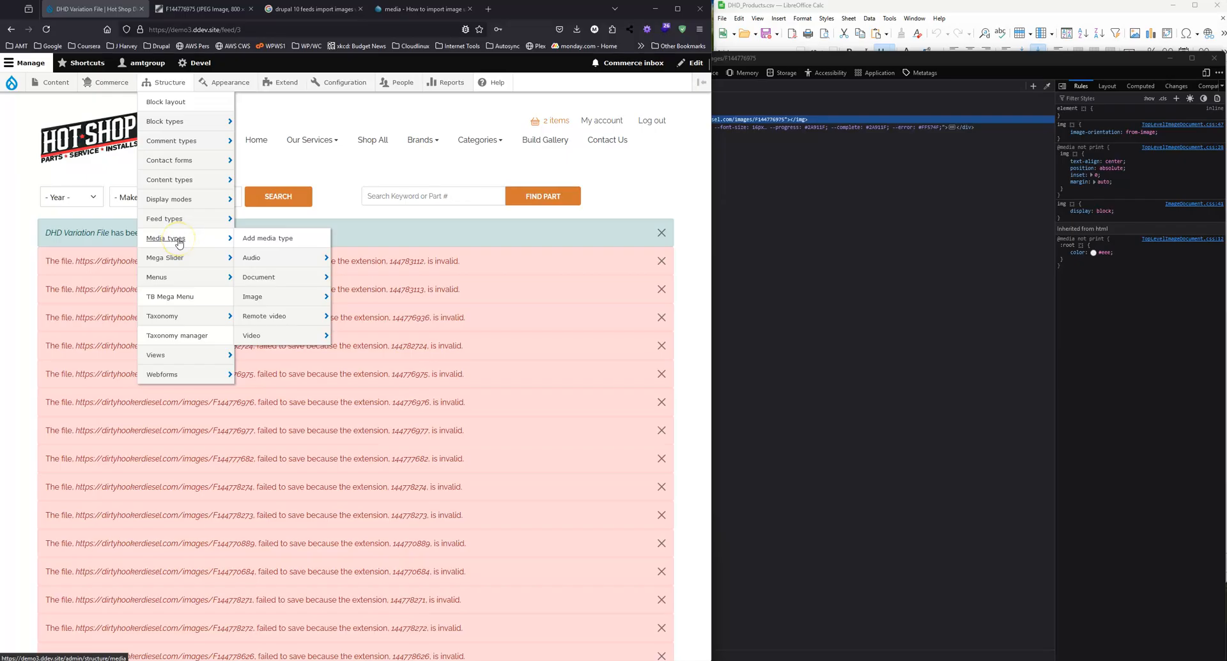
pyautogui.moveTo(178, 219)
pyautogui.moveTo(261, 244)
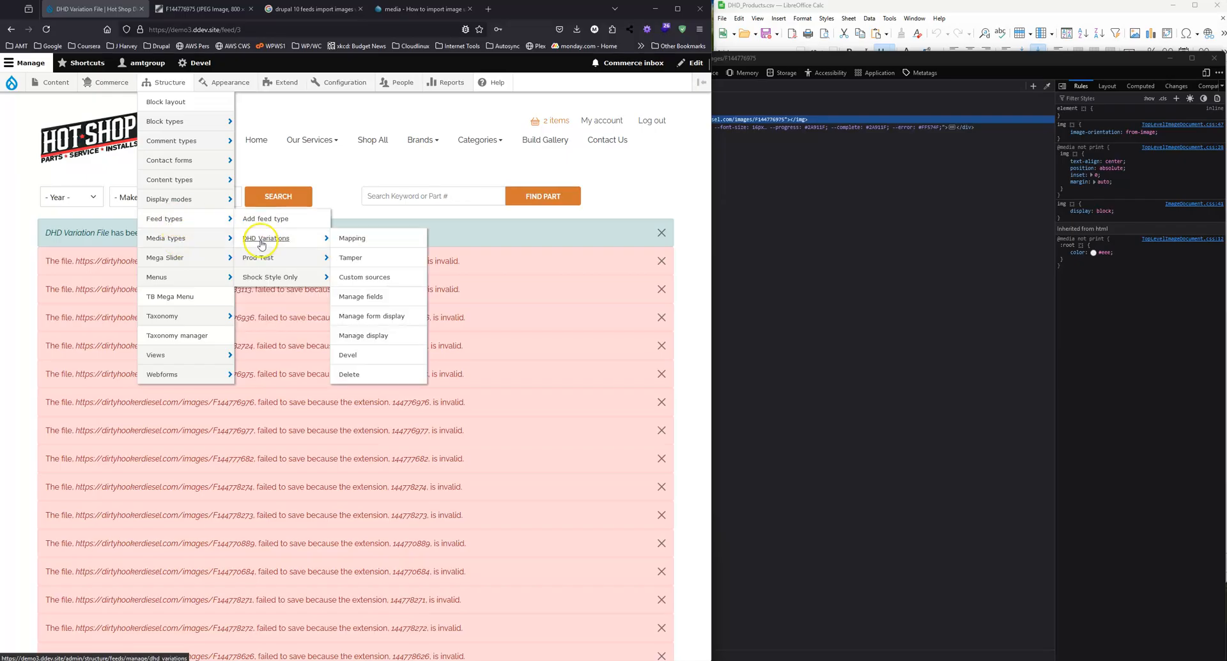
pyautogui.click(349, 258)
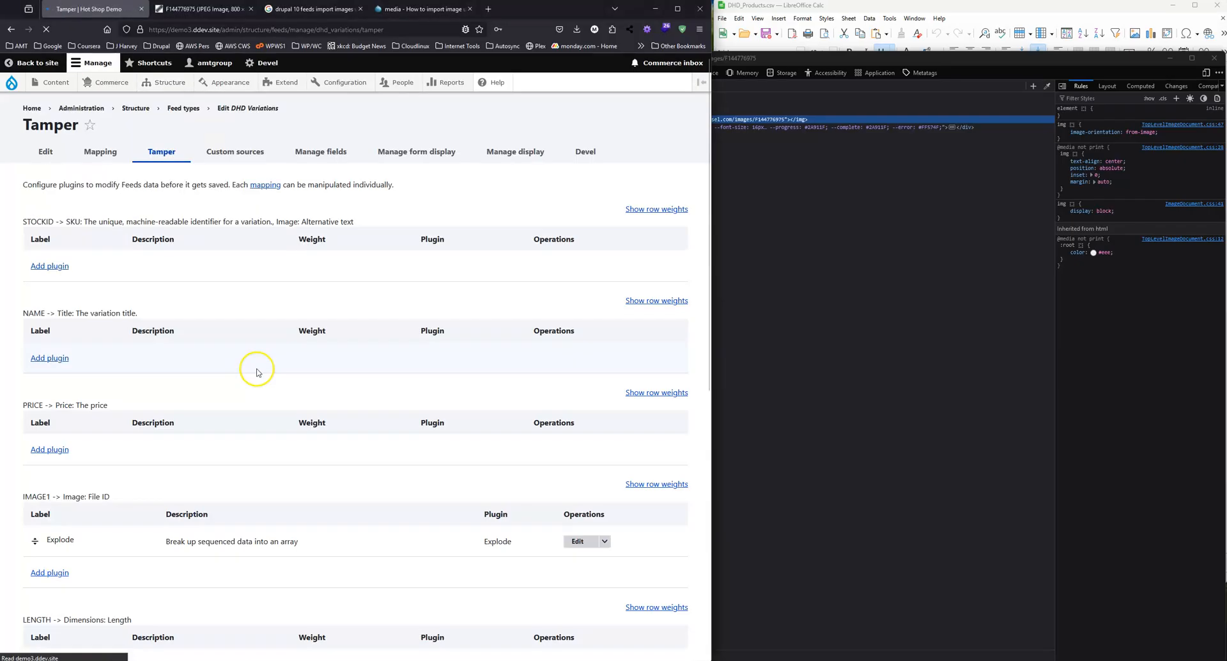
pyautogui.scroll(-3, 233, 337)
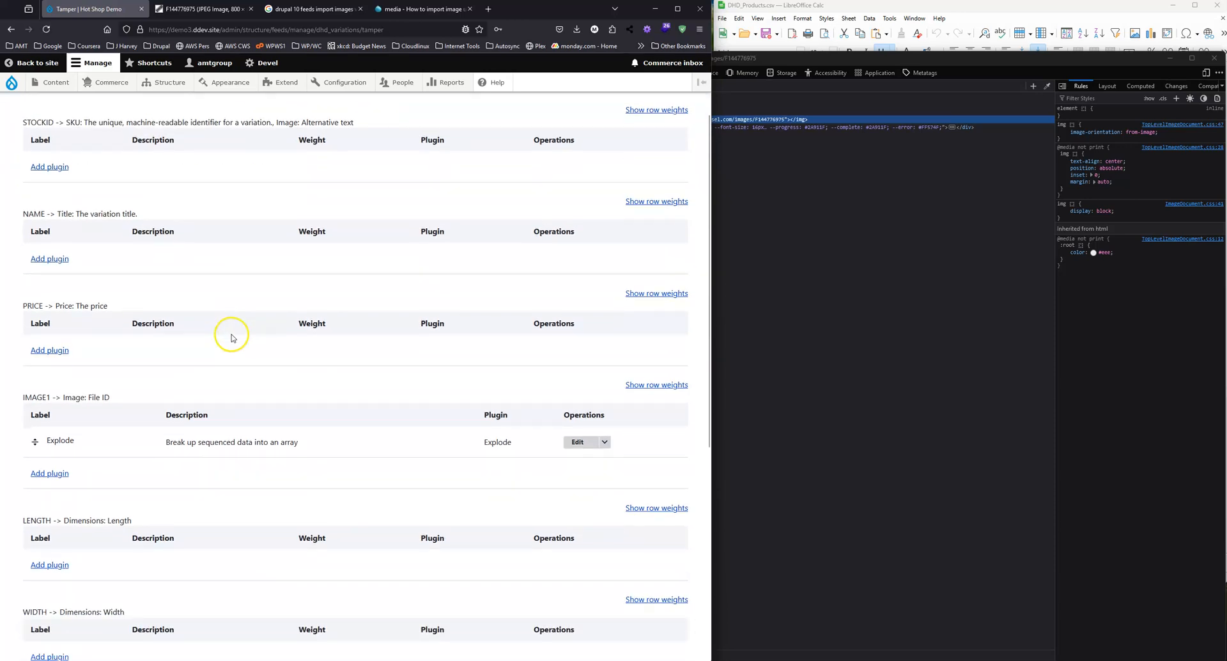
pyautogui.scroll(-1, 232, 338)
pyautogui.click(48, 422)
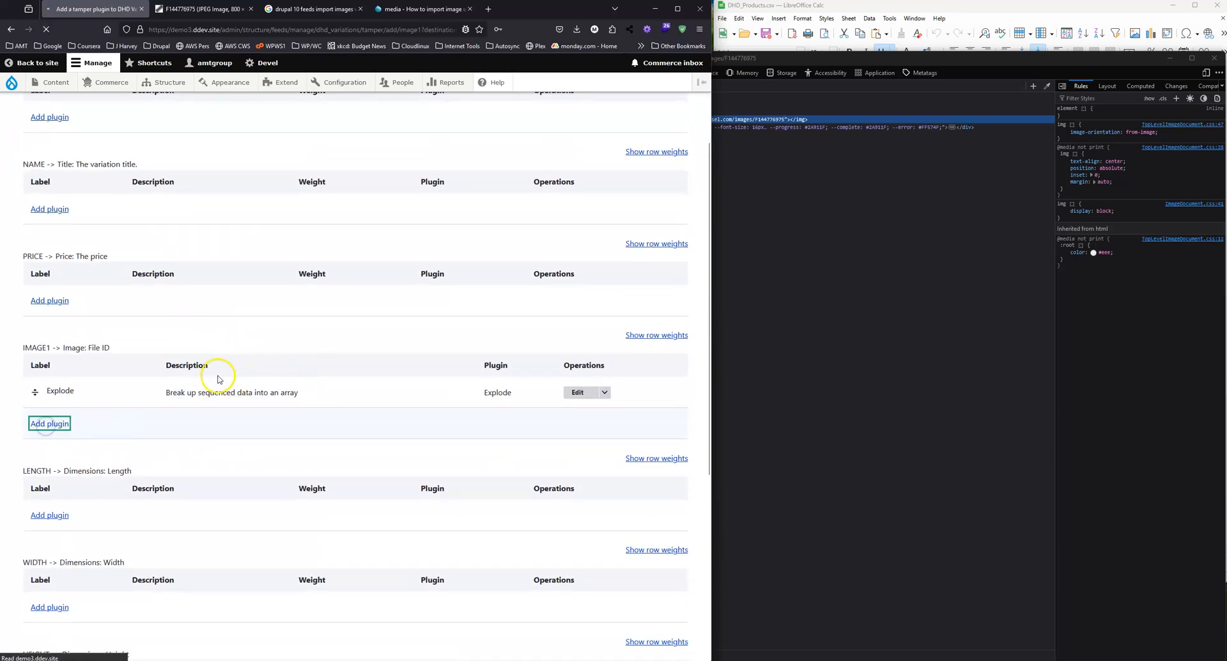
# Step: Choose Rewrite as the tamper plugin for image1
pyautogui.click(123, 190)
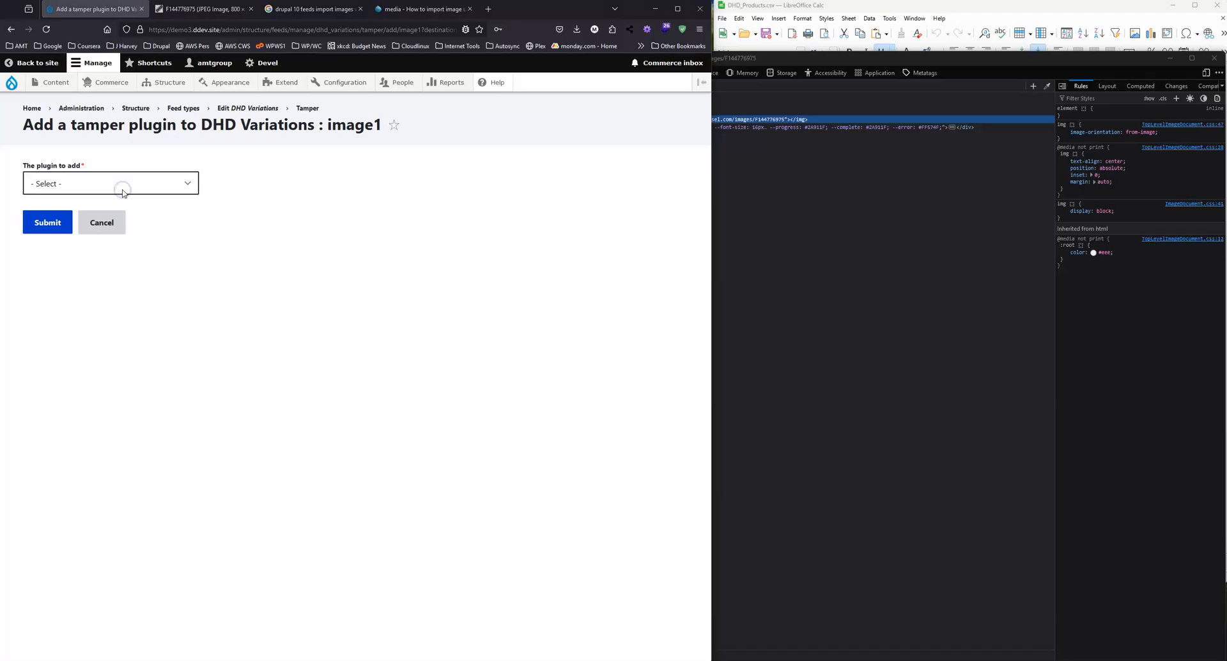
pyautogui.click(122, 189)
pyautogui.click(77, 190)
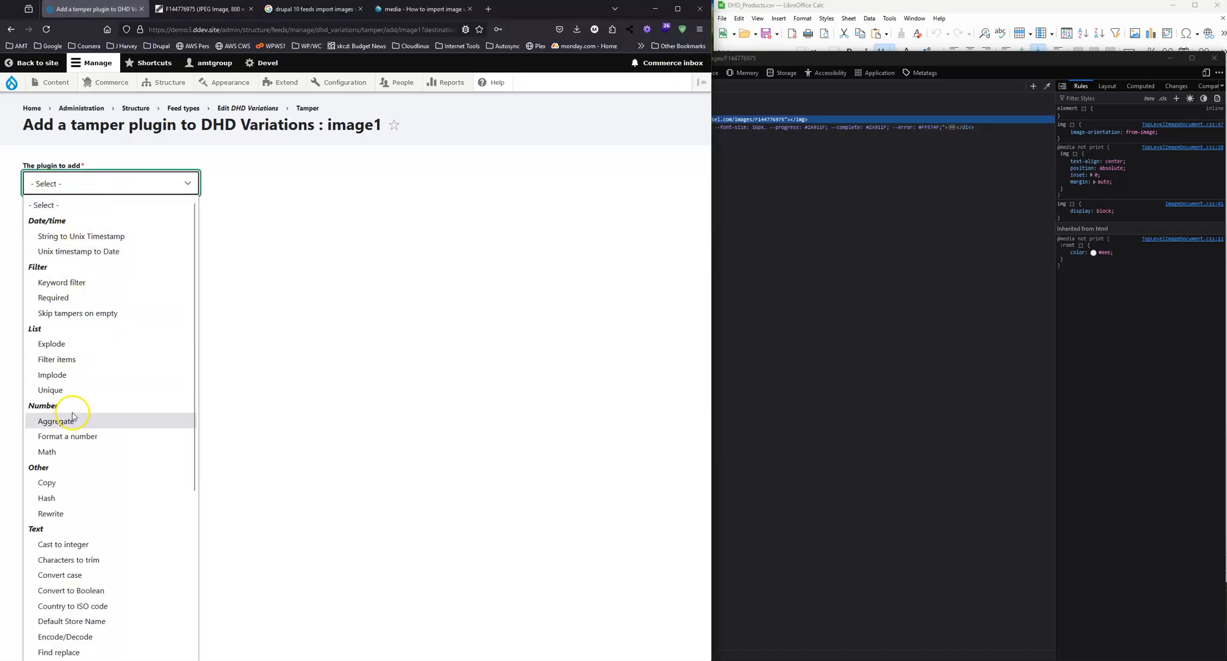
pyautogui.scroll(-5, 77, 415)
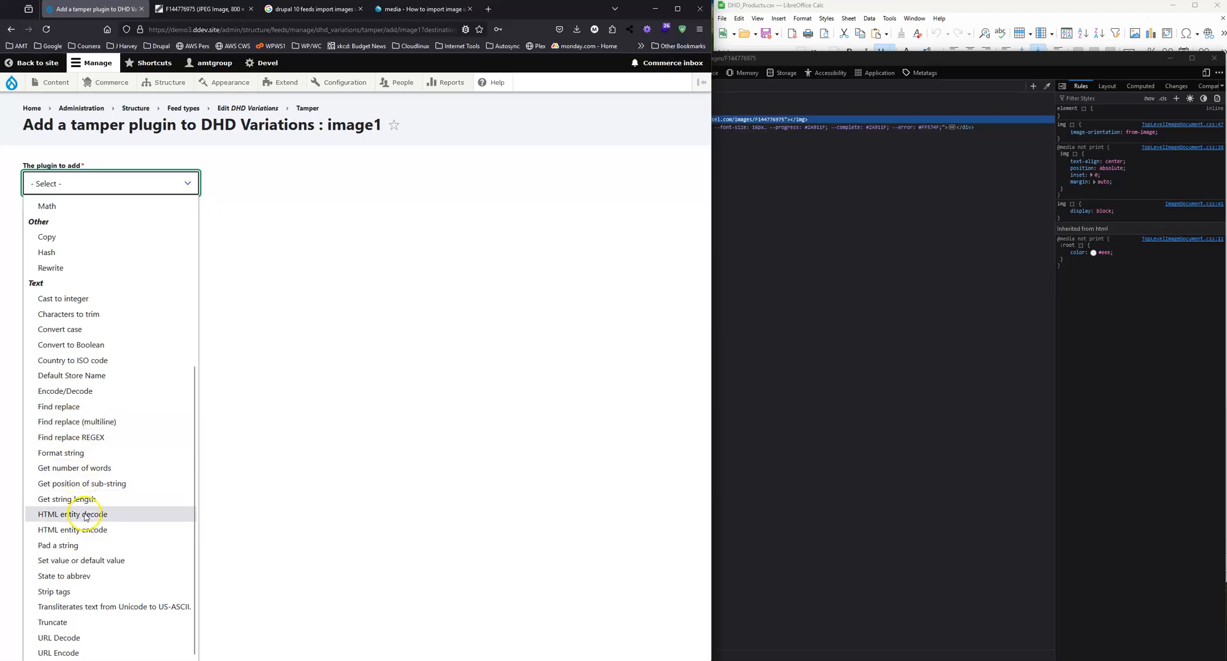
pyautogui.click(60, 268)
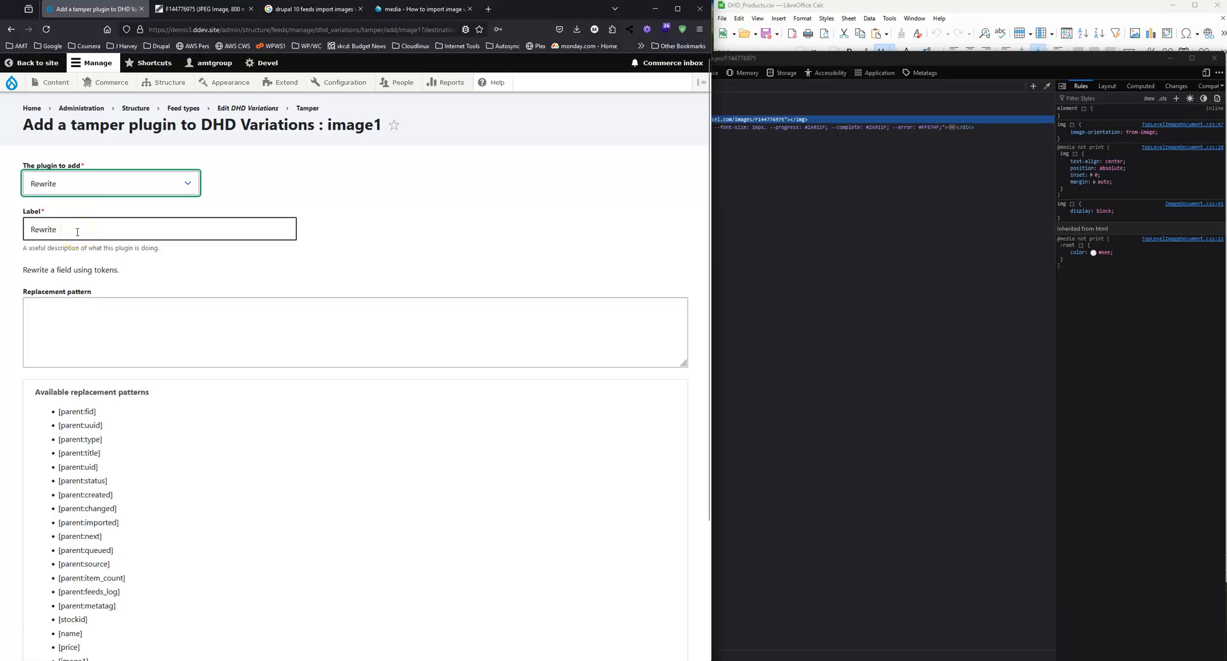
# Step: Set the Rewrite plugin's replacement pattern to [image1].jpg and submit it
pyautogui.scroll(-3, 109, 396)
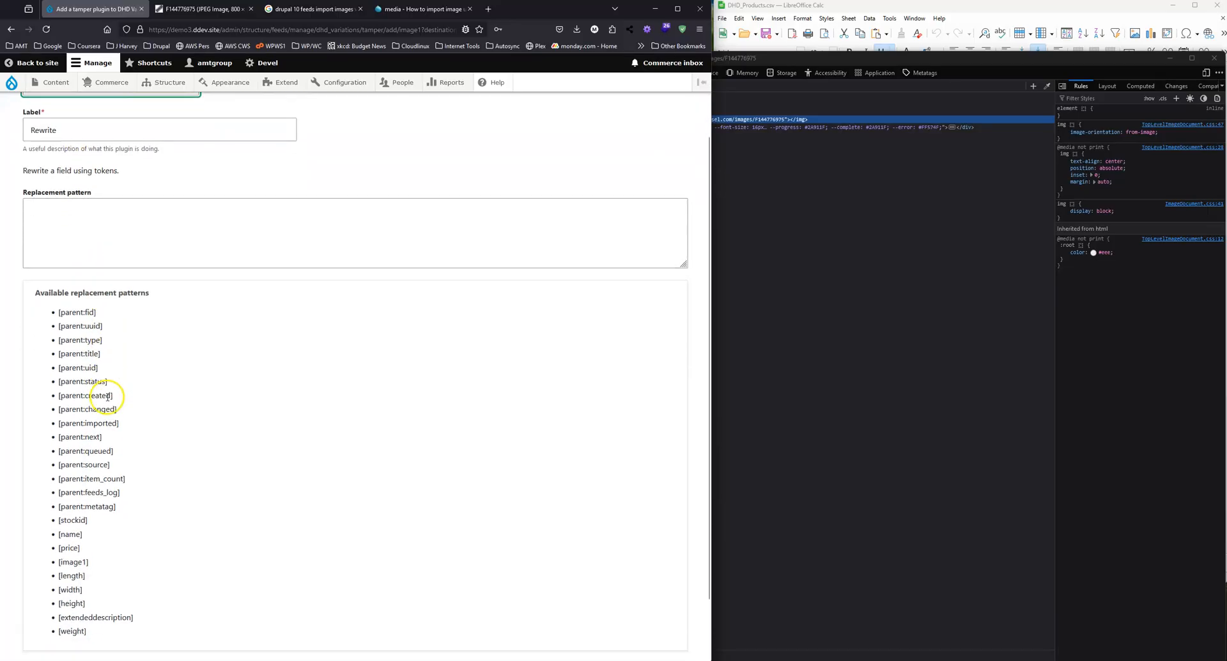
pyautogui.scroll(-1, 107, 397)
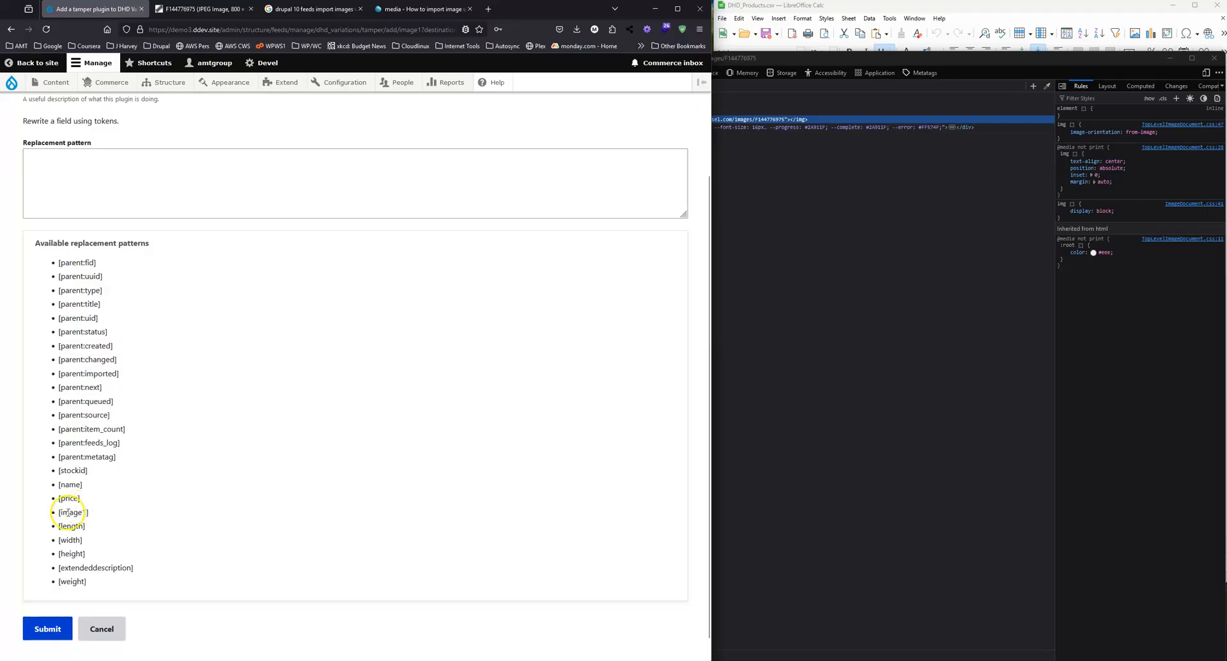
pyautogui.moveTo(59, 511); pyautogui.dragTo(100, 511)
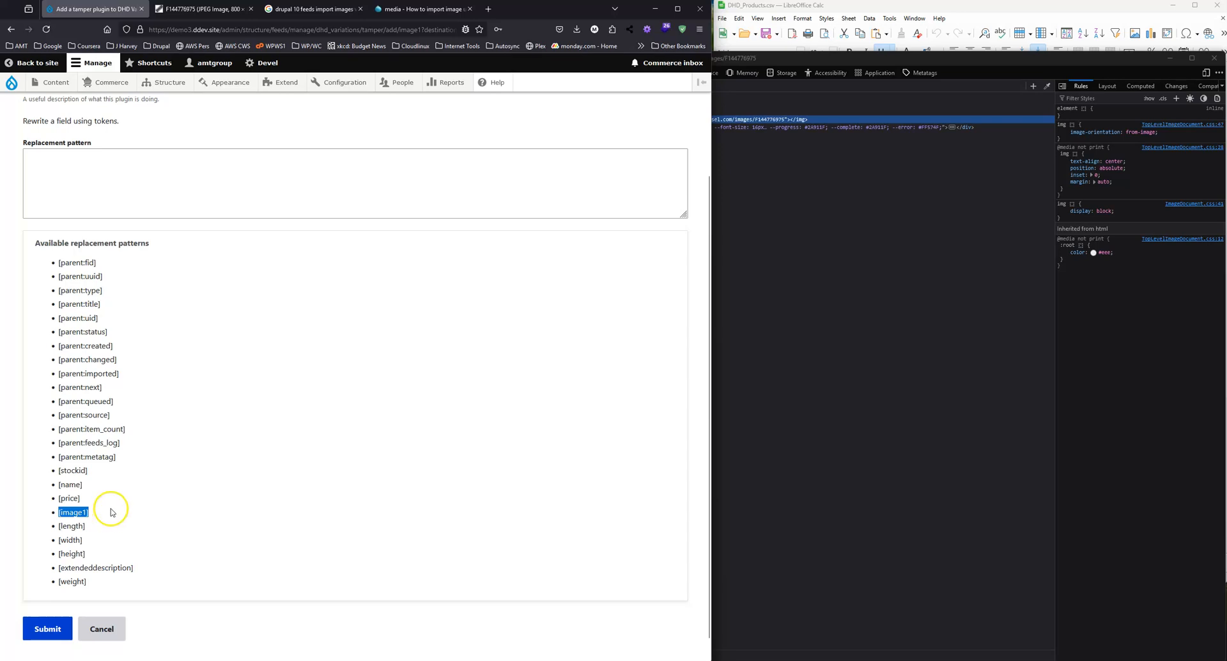
pyautogui.click(58, 184)
pyautogui.hotkey('ctrl', 'v')
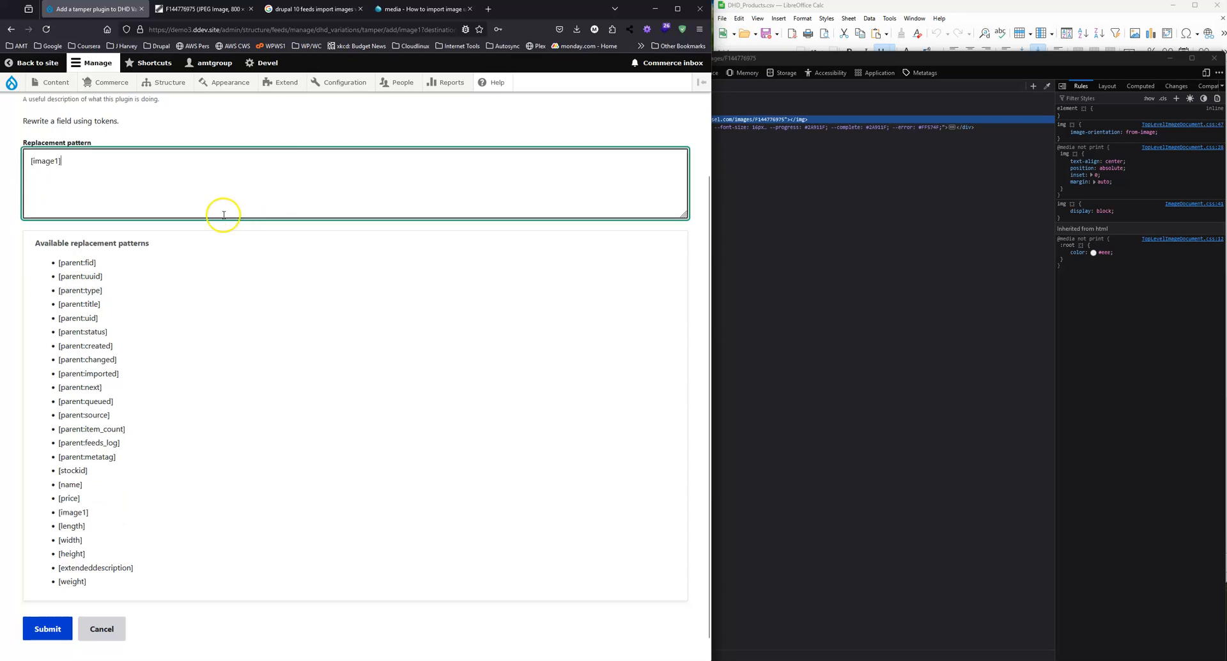
pyautogui.write('.jpg')
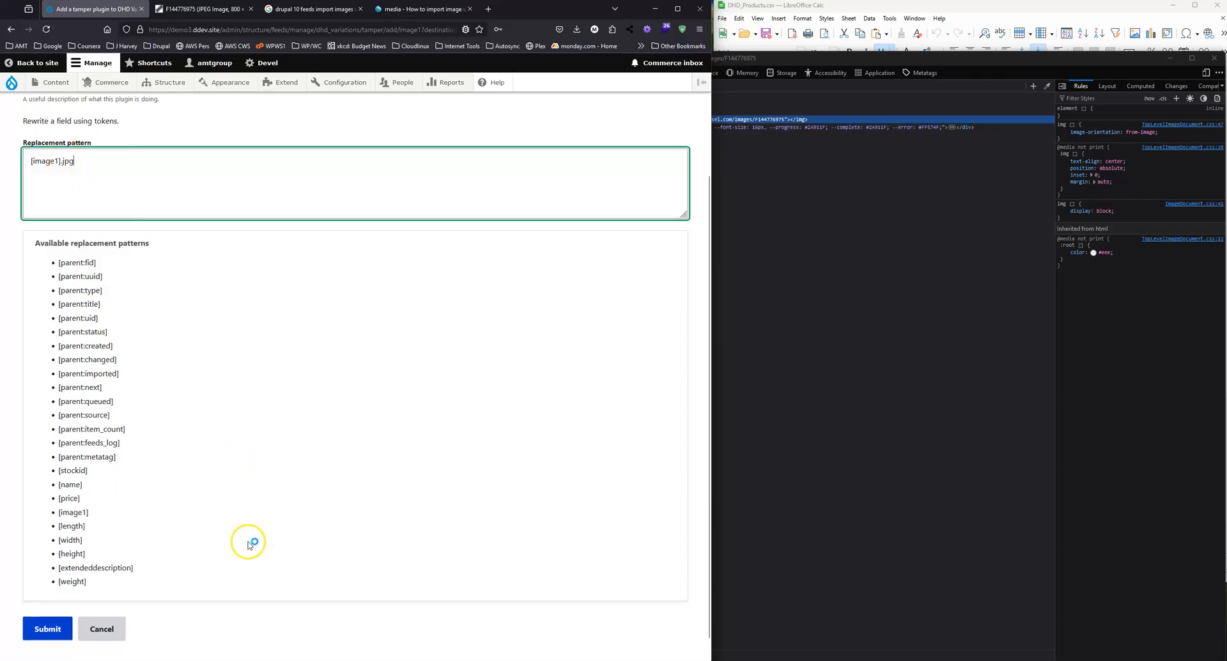
pyautogui.scroll(-1, 249, 544)
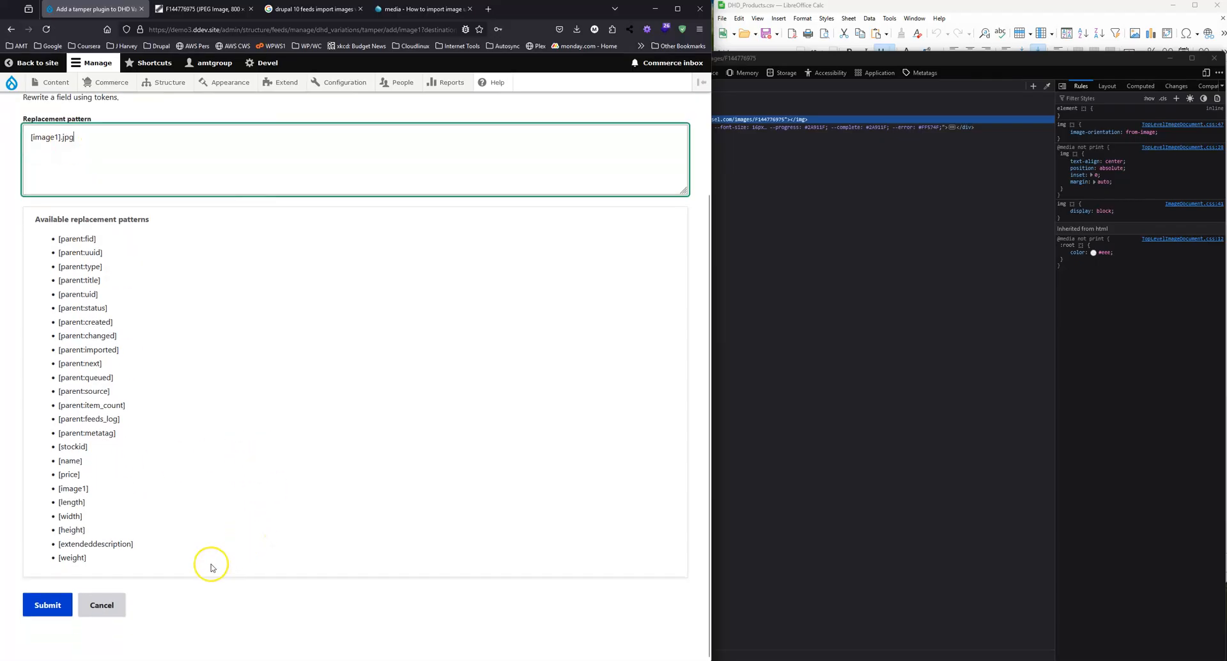
pyautogui.click(50, 605)
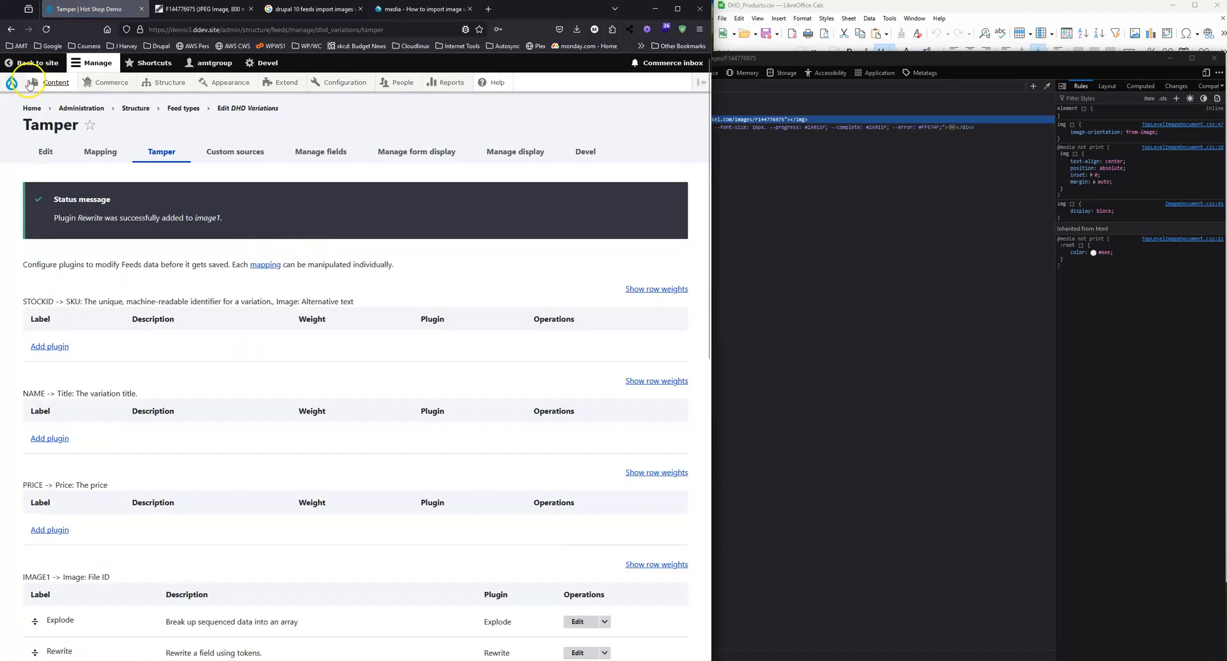
# Step: Go to the site's content feeds and run the import of the DHD Variation File feed again
pyautogui.moveTo(29, 85)
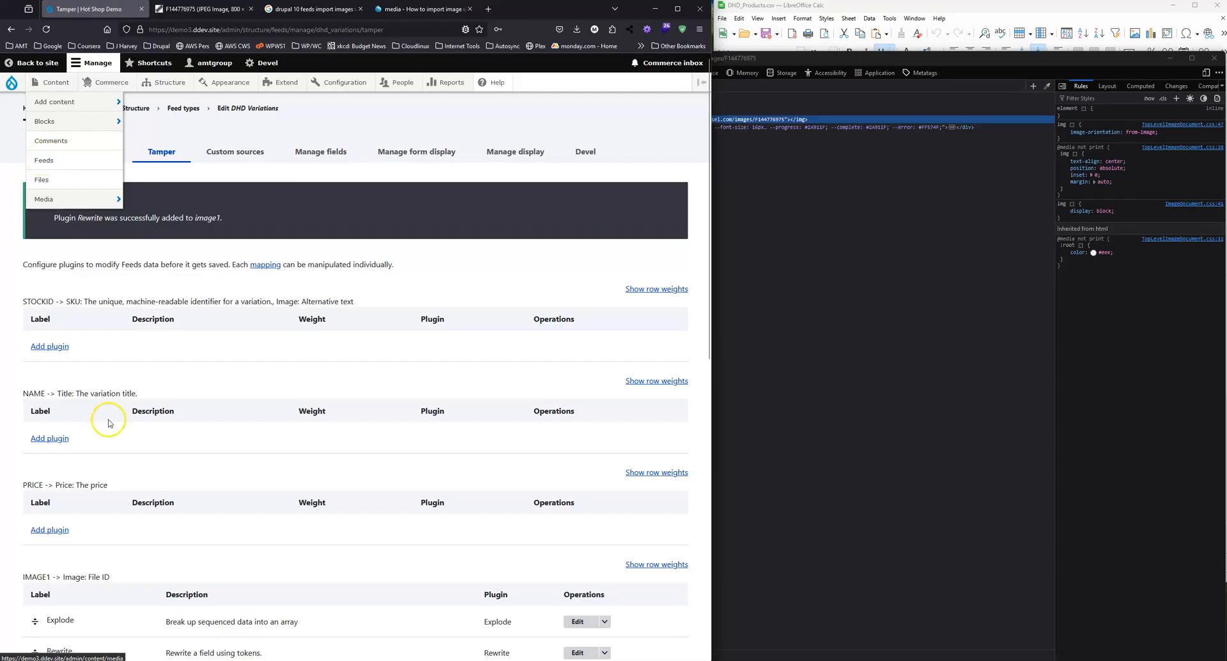
pyautogui.scroll(-1, 121, 517)
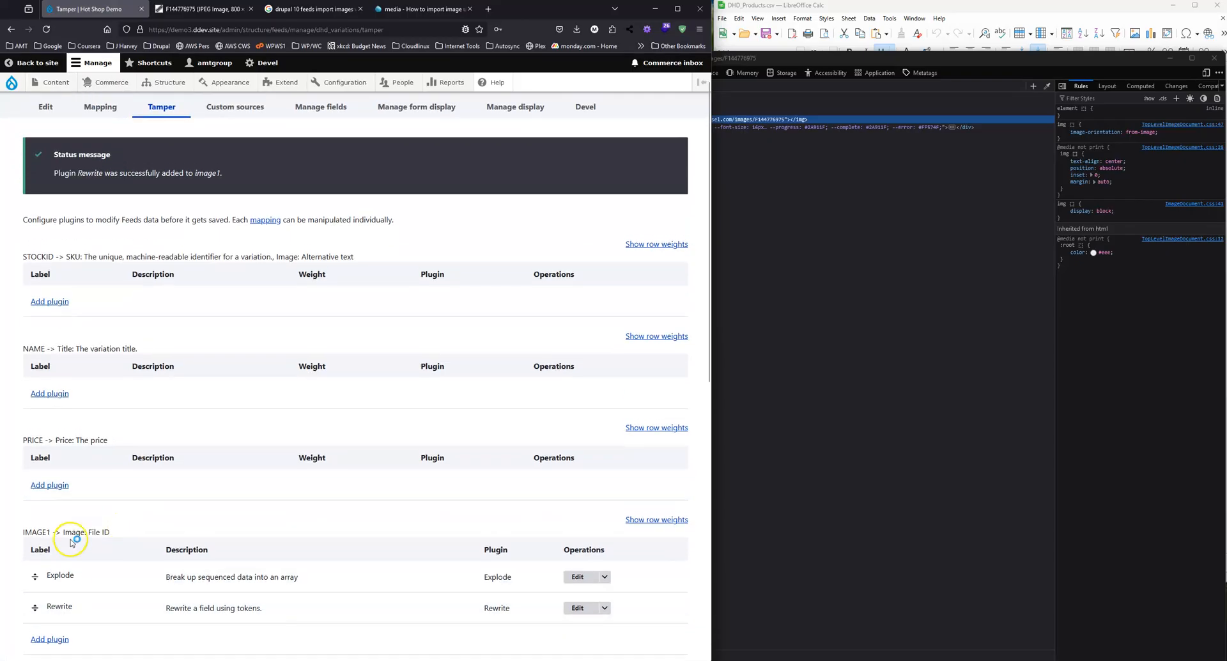
pyautogui.scroll(1, 65, 537)
pyautogui.moveTo(53, 194)
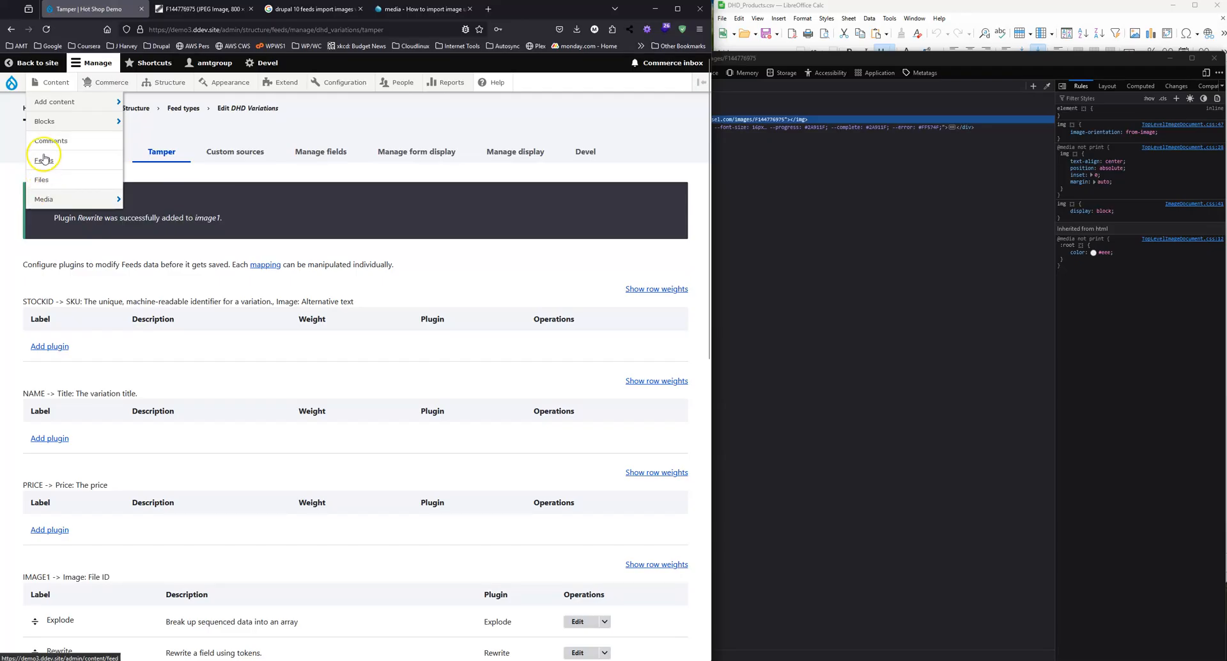
pyautogui.click(43, 160)
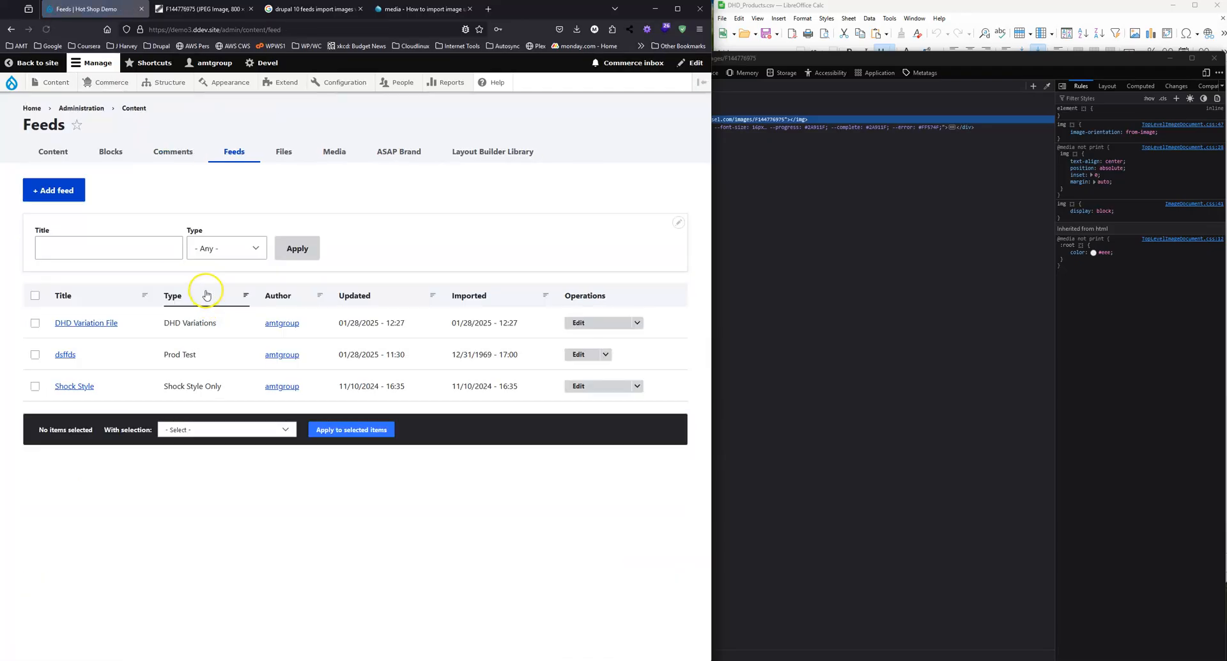
pyautogui.click(637, 325)
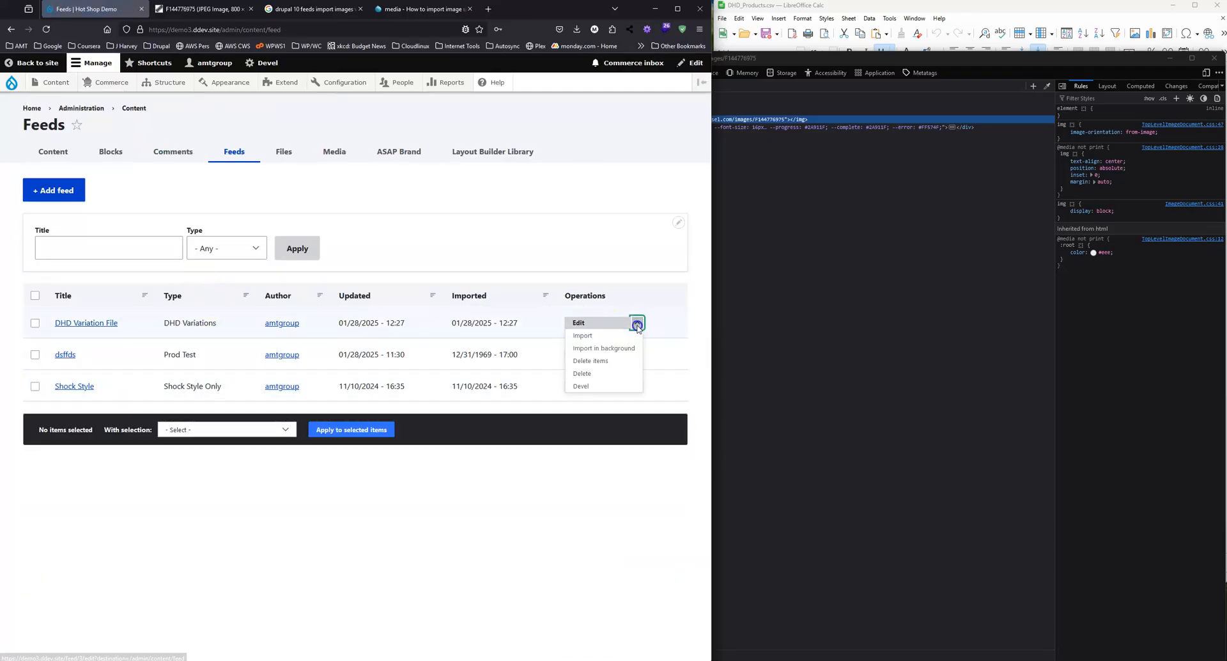
pyautogui.click(582, 335)
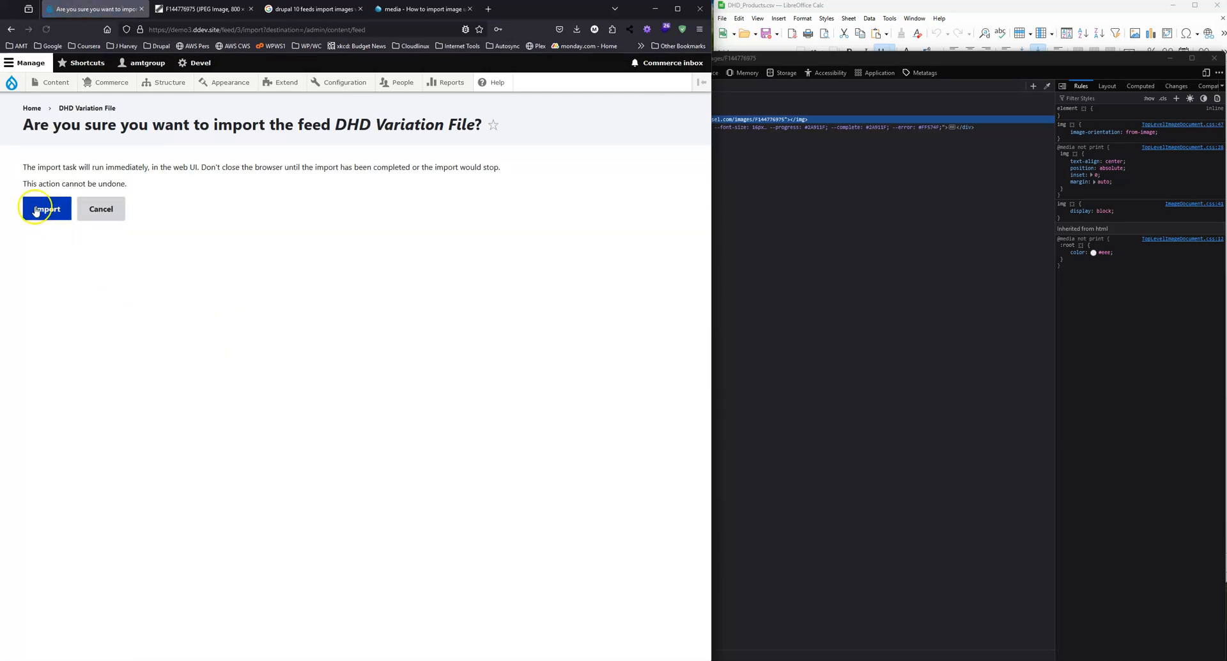
pyautogui.click(44, 208)
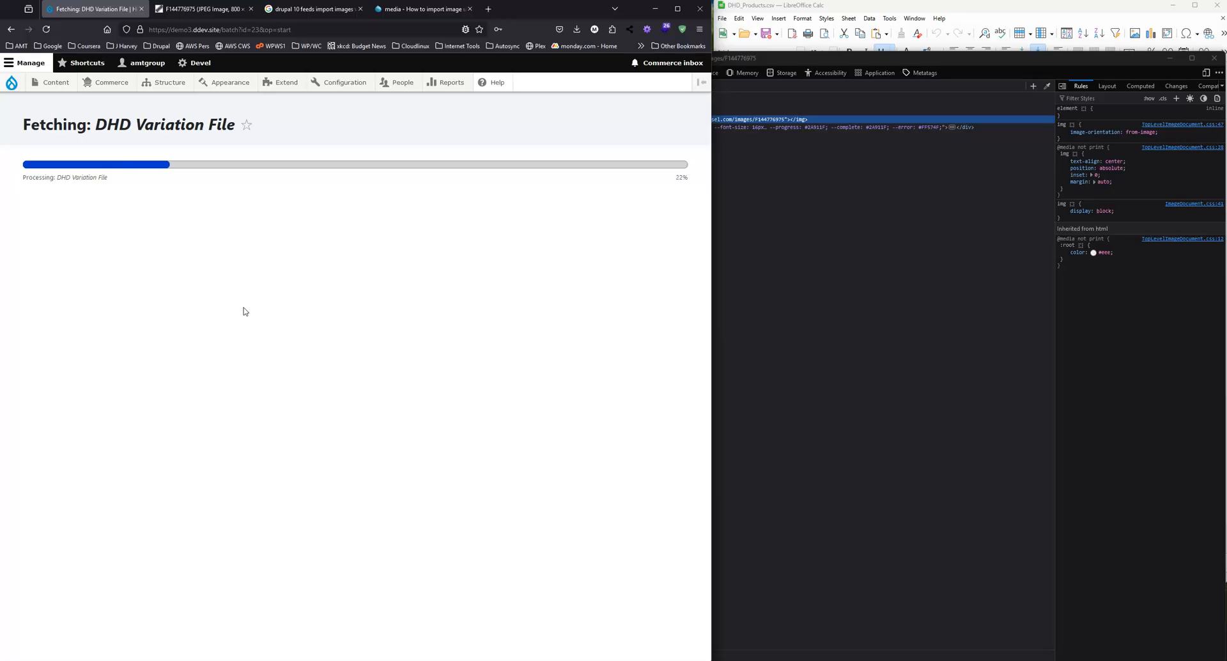
pyautogui.click(243, 311)
pyautogui.click(217, 323)
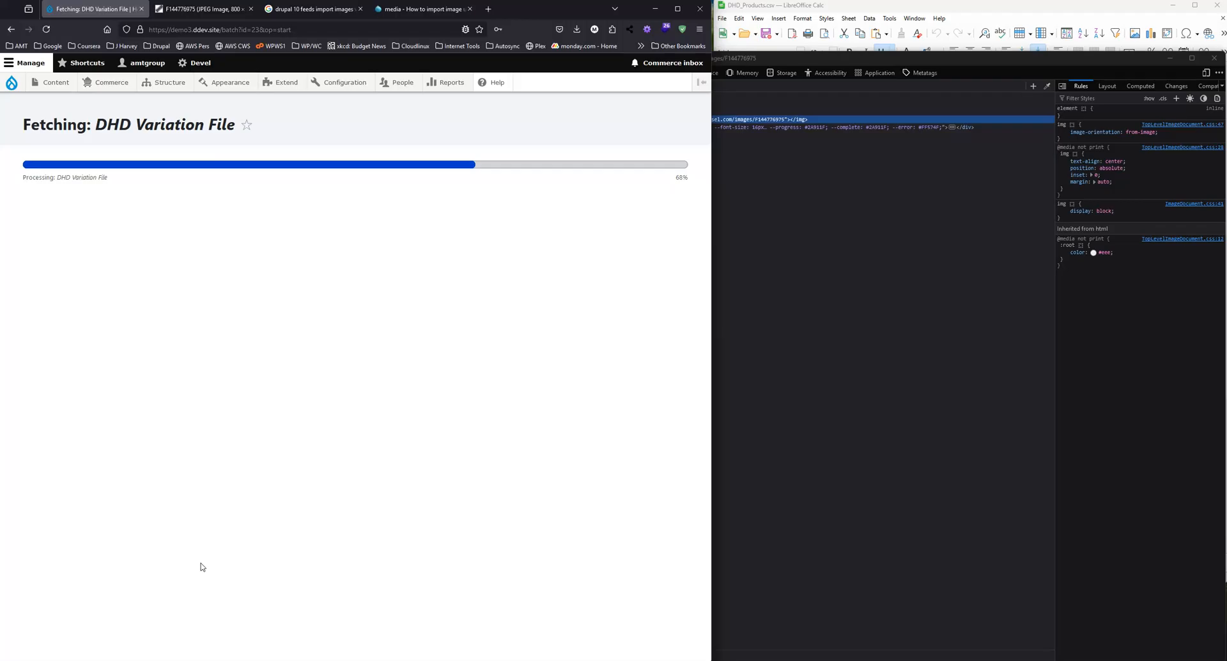
# Step: Close the developer tools window and return to the Tamper settings of the DHD Variations feed type
pyautogui.click(1212, 59)
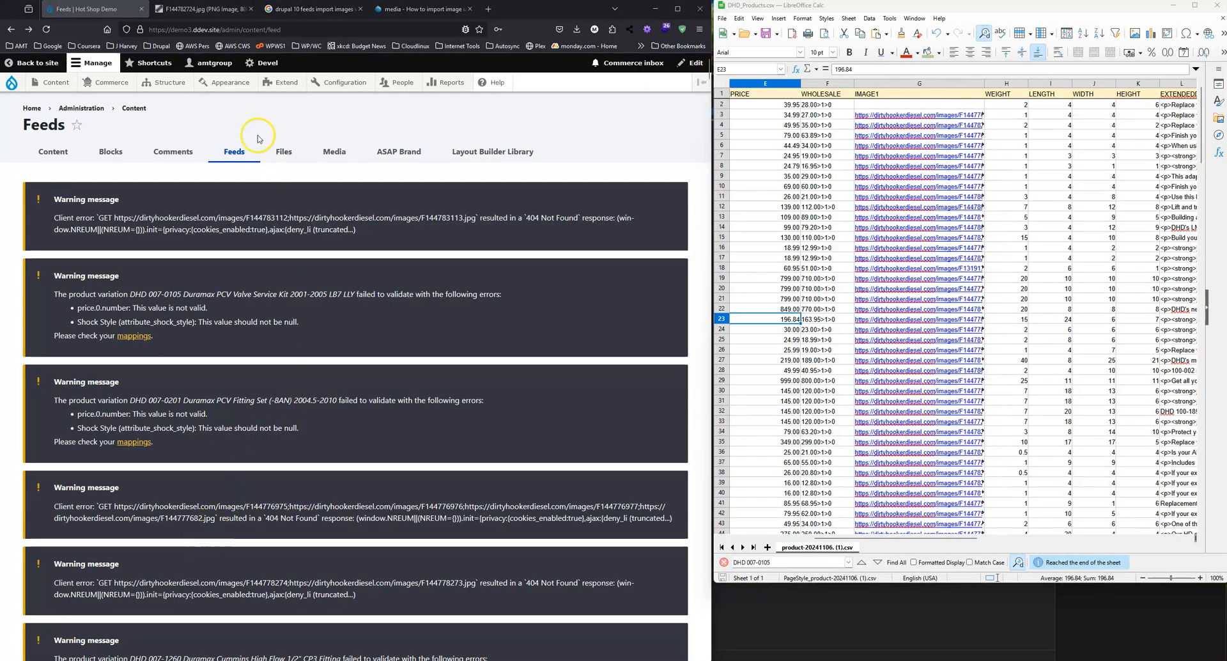
pyautogui.moveTo(163, 82)
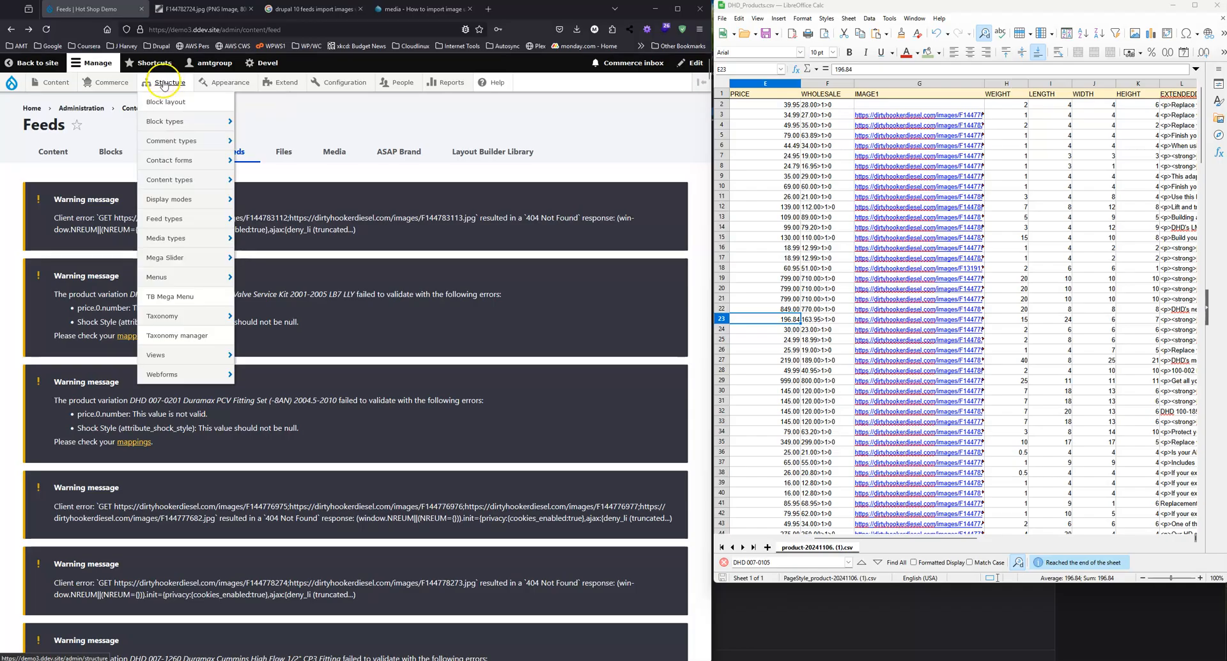
pyautogui.click(163, 219)
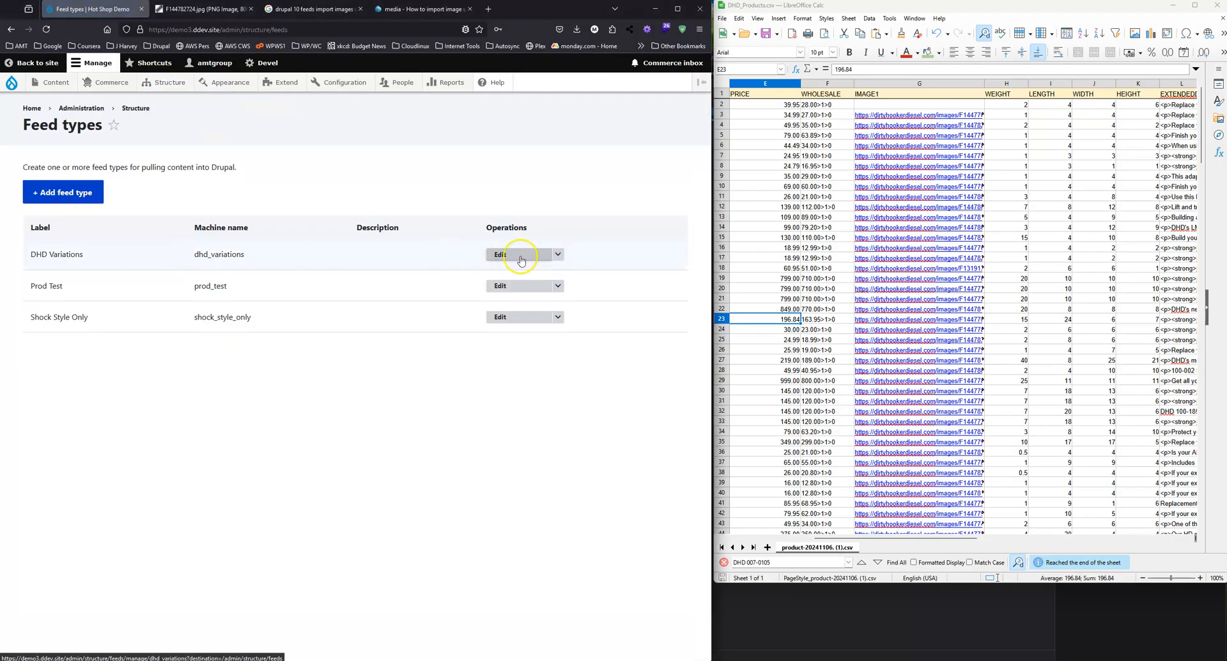
pyautogui.click(557, 254)
pyautogui.click(517, 281)
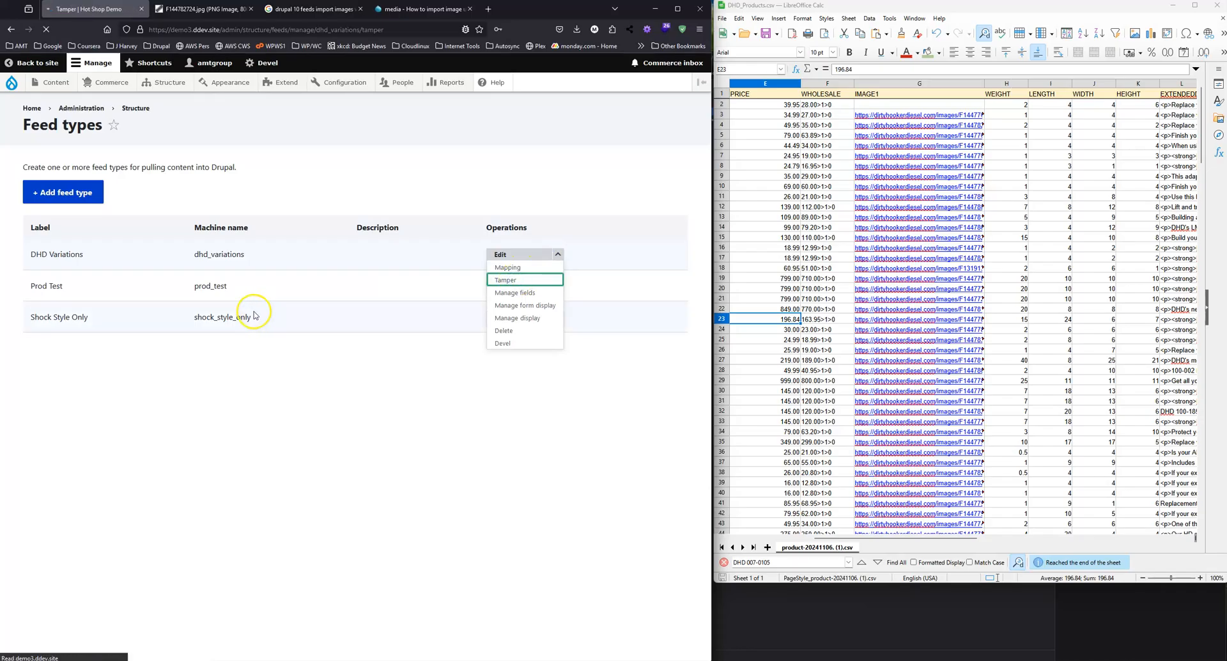
# Step: Delete the Rewrite plugin from the IMAGE1 mapping
pyautogui.scroll(-2, 169, 362)
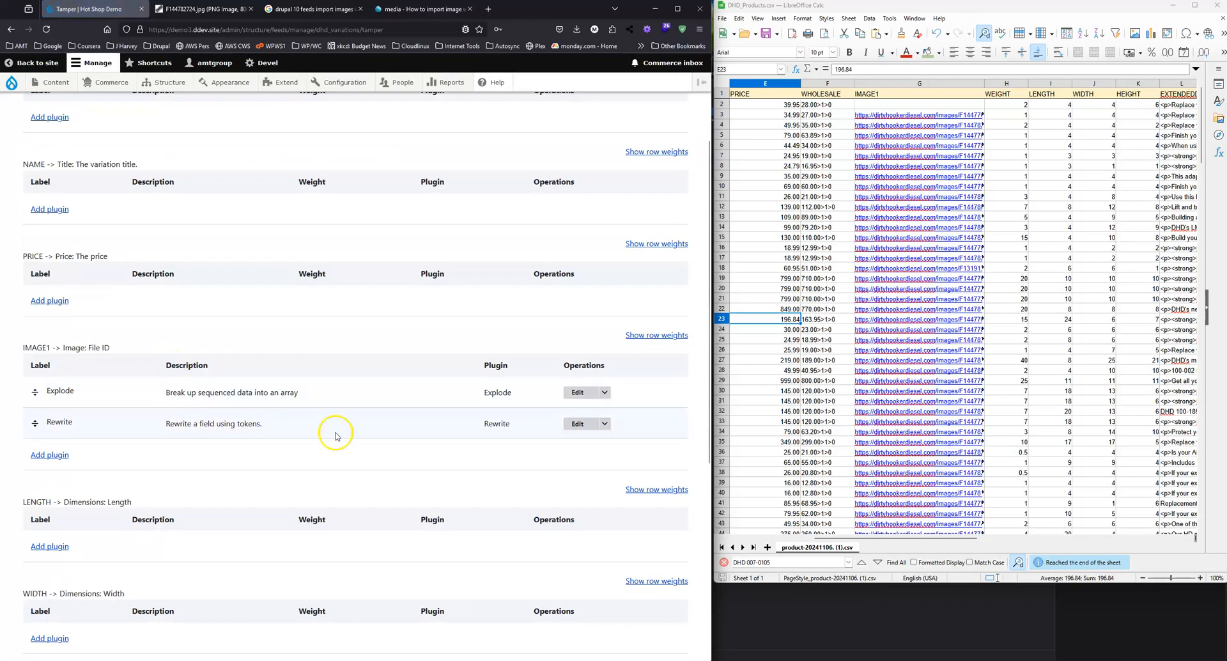
pyautogui.click(604, 425)
pyautogui.click(578, 440)
pyautogui.click(56, 230)
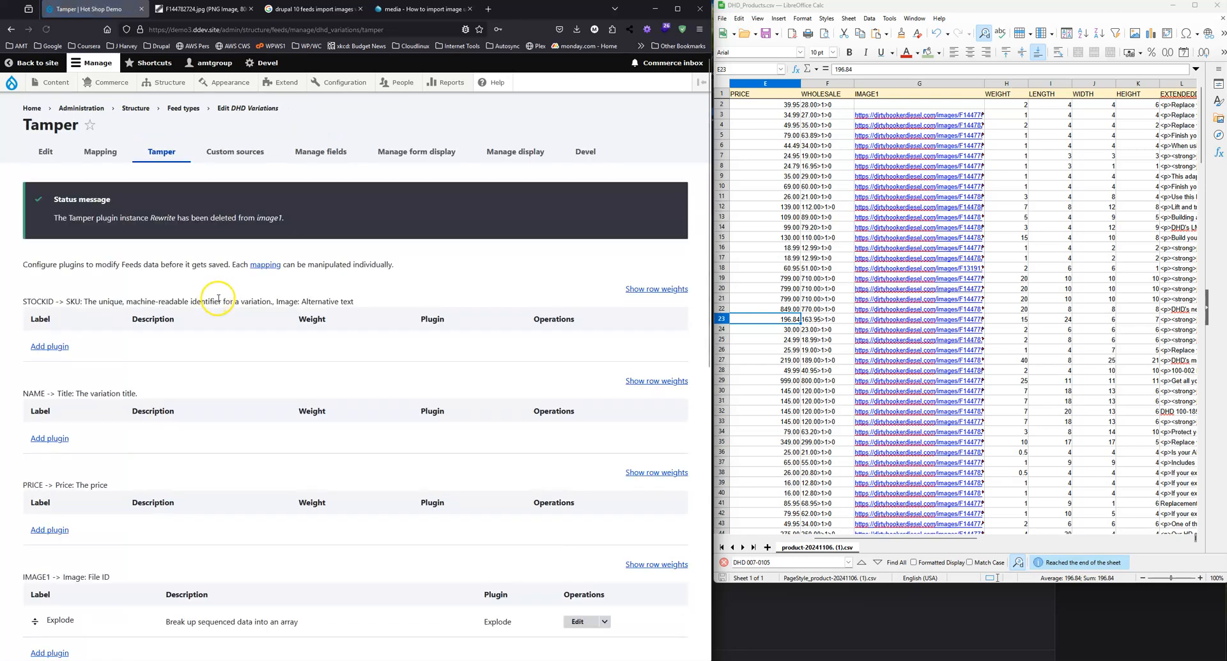
# Step: Examine the endings and separators of the IMAGE1 image URLs in spreadsheet cells G3 and G5
pyautogui.scroll(-3, 218, 298)
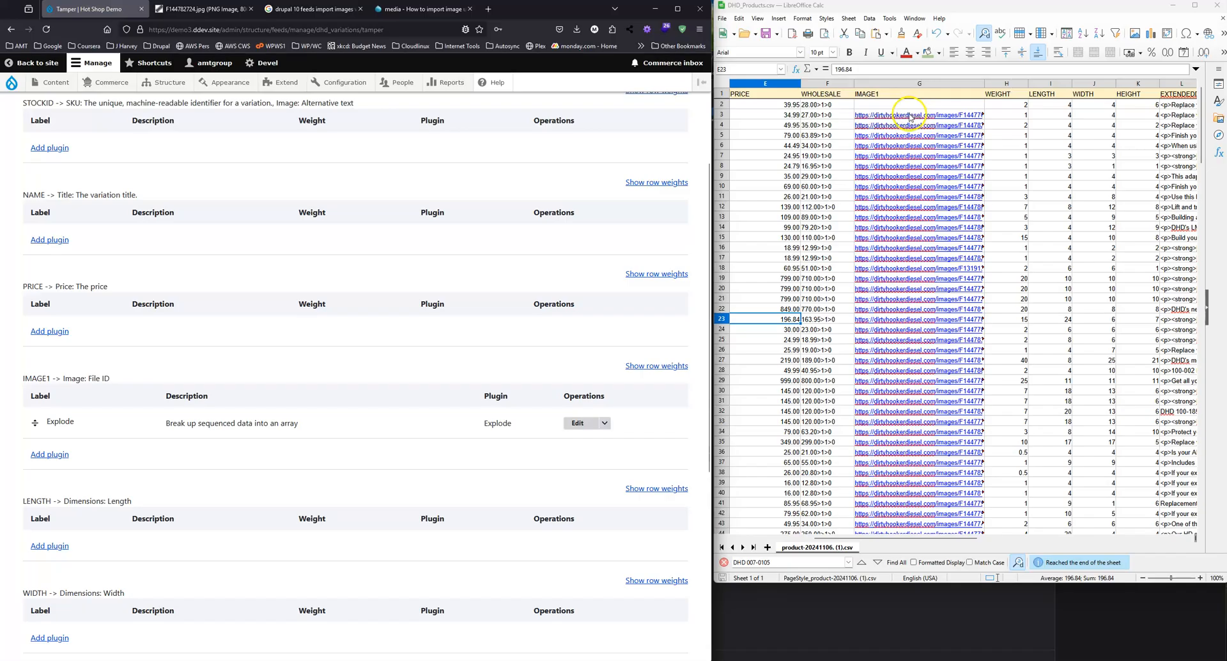
pyautogui.click(907, 117)
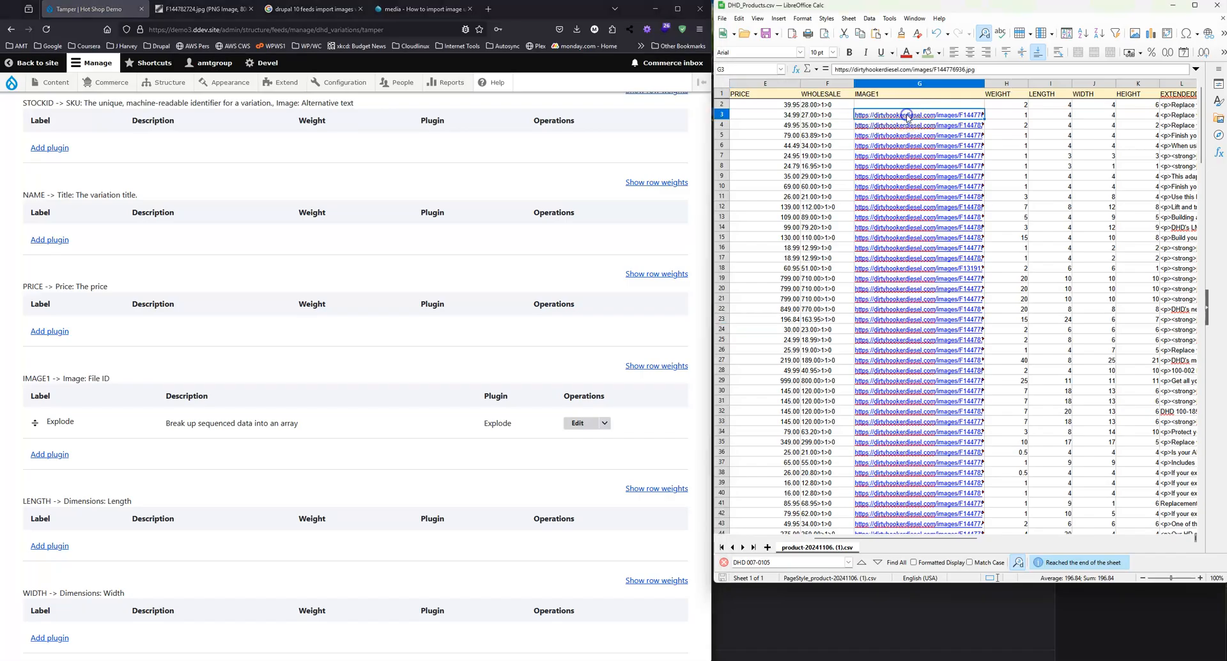
pyautogui.doubleClick(970, 70)
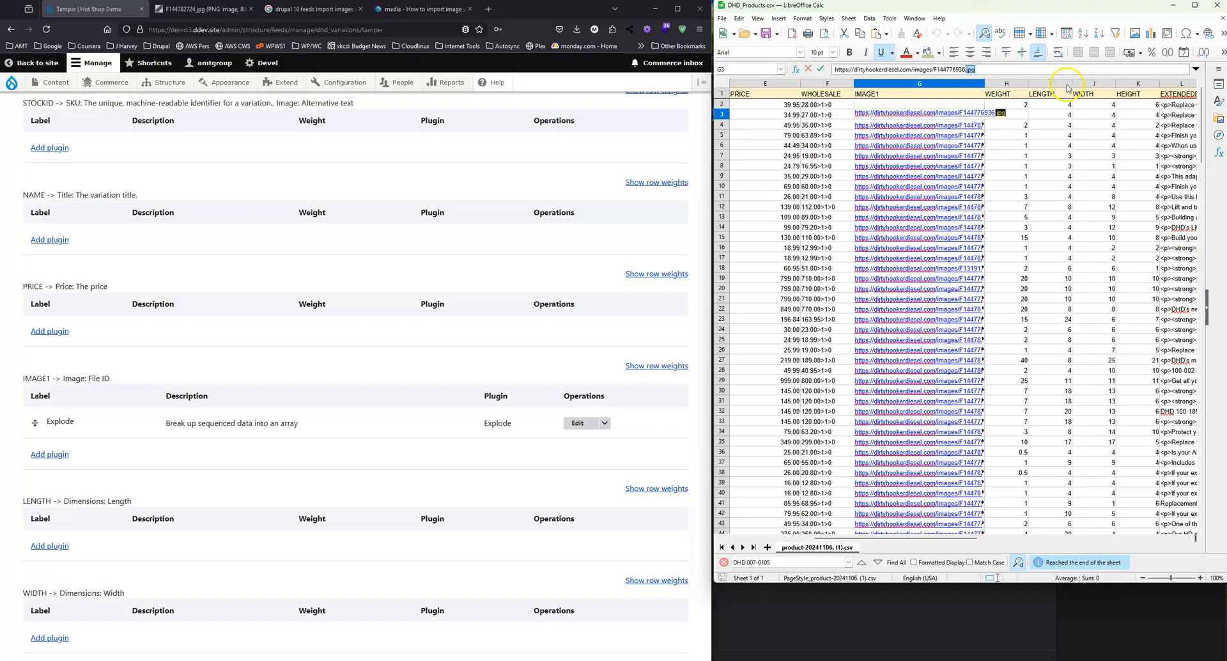
pyautogui.click(952, 136)
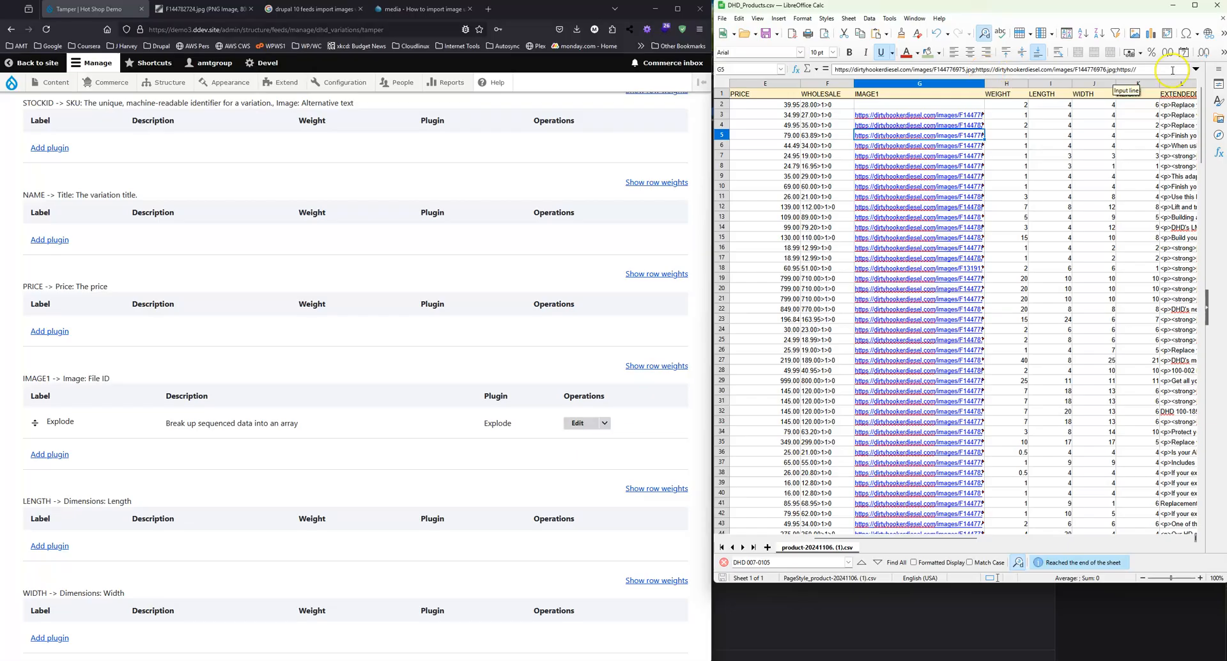
# Step: Save the DHD_Products.csv spreadsheet after checking the image URLs in cell G5, and select the price cells E2:E16
pyautogui.click(1133, 70)
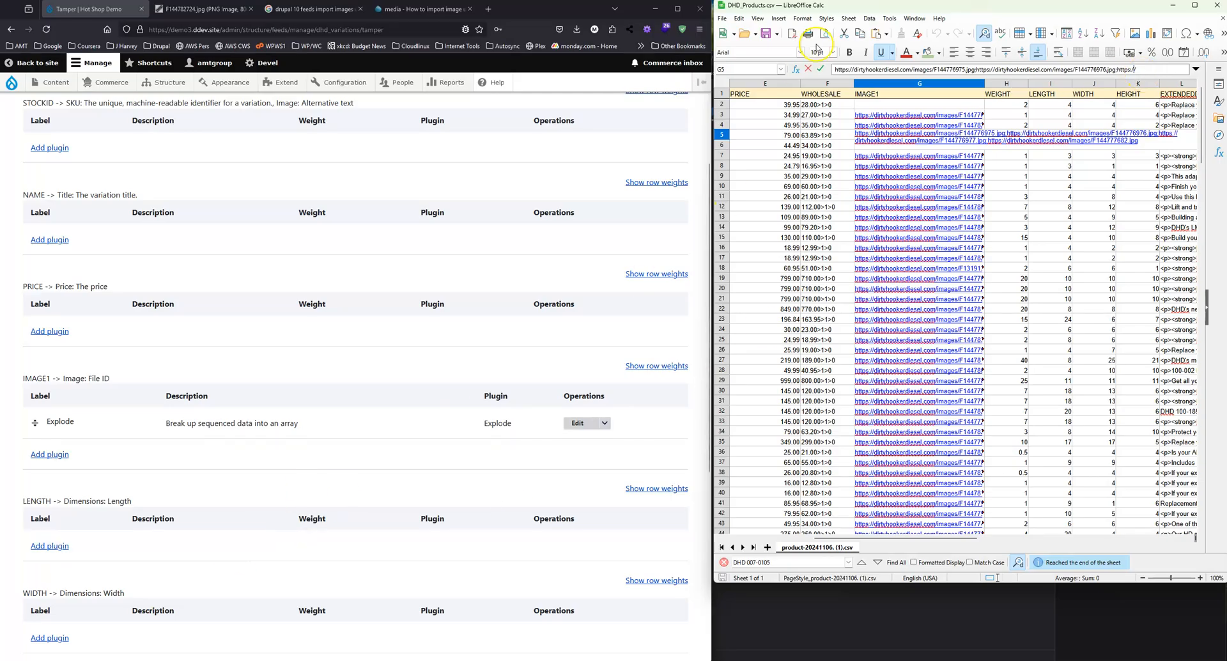
pyautogui.click(768, 33)
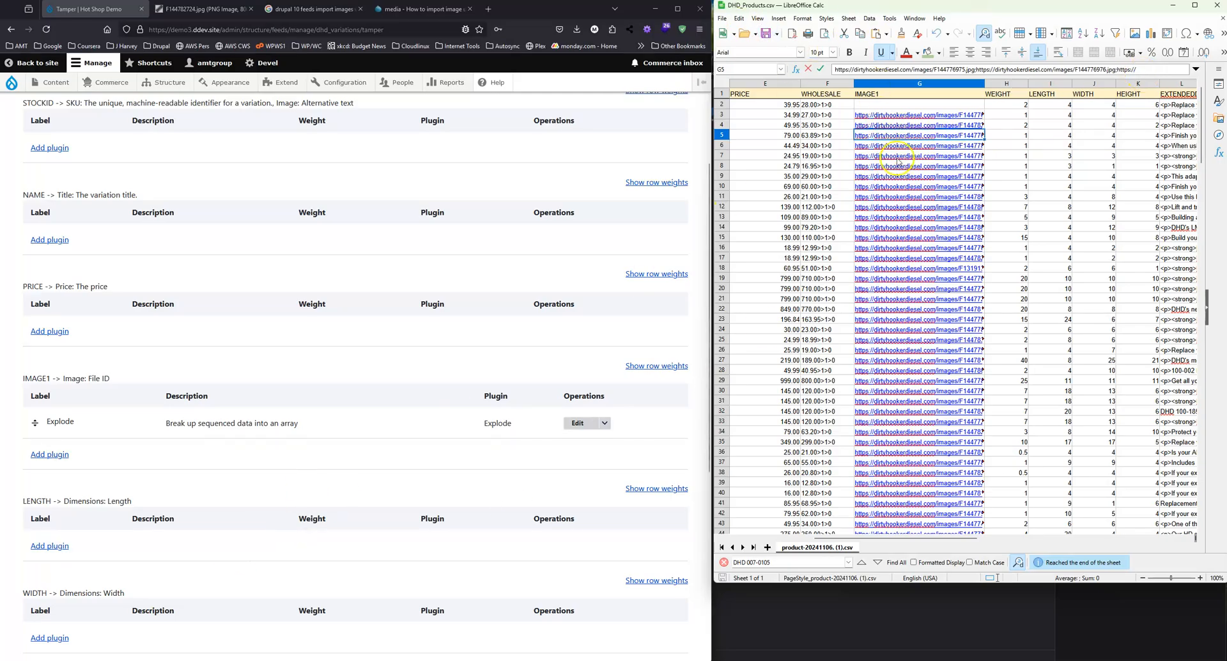
pyautogui.moveTo(757, 104); pyautogui.dragTo(751, 246)
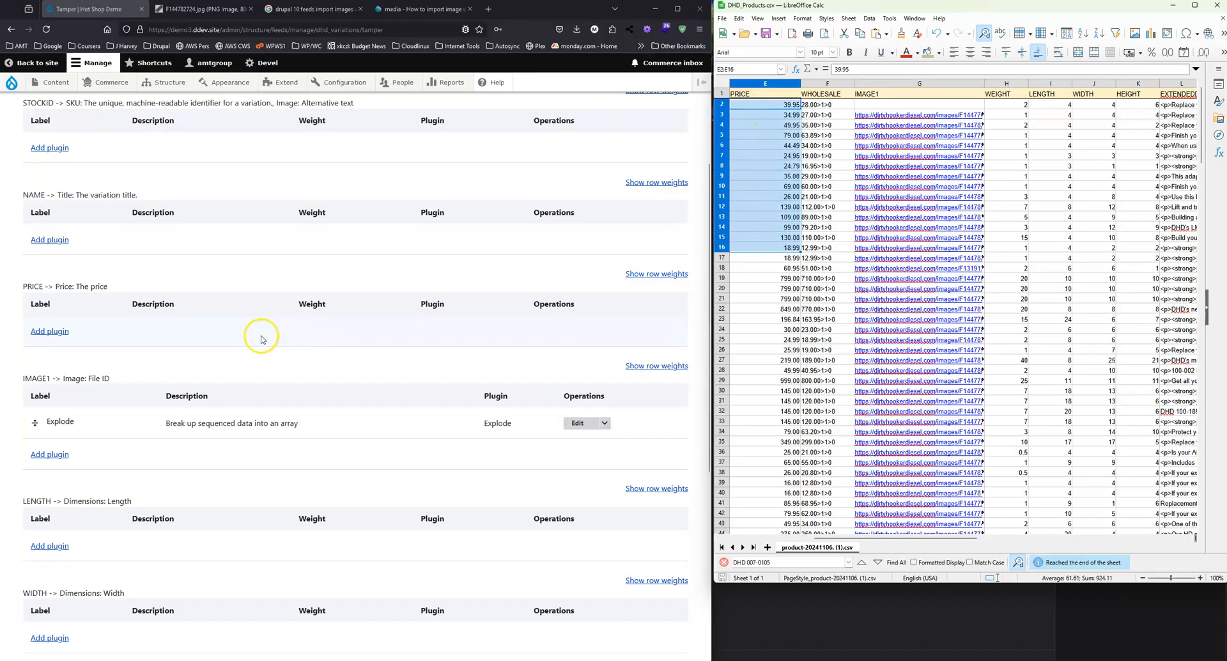
# Step: Go to the site's content feeds and open the DHD Variation File feed for editing
pyautogui.scroll(3, 208, 334)
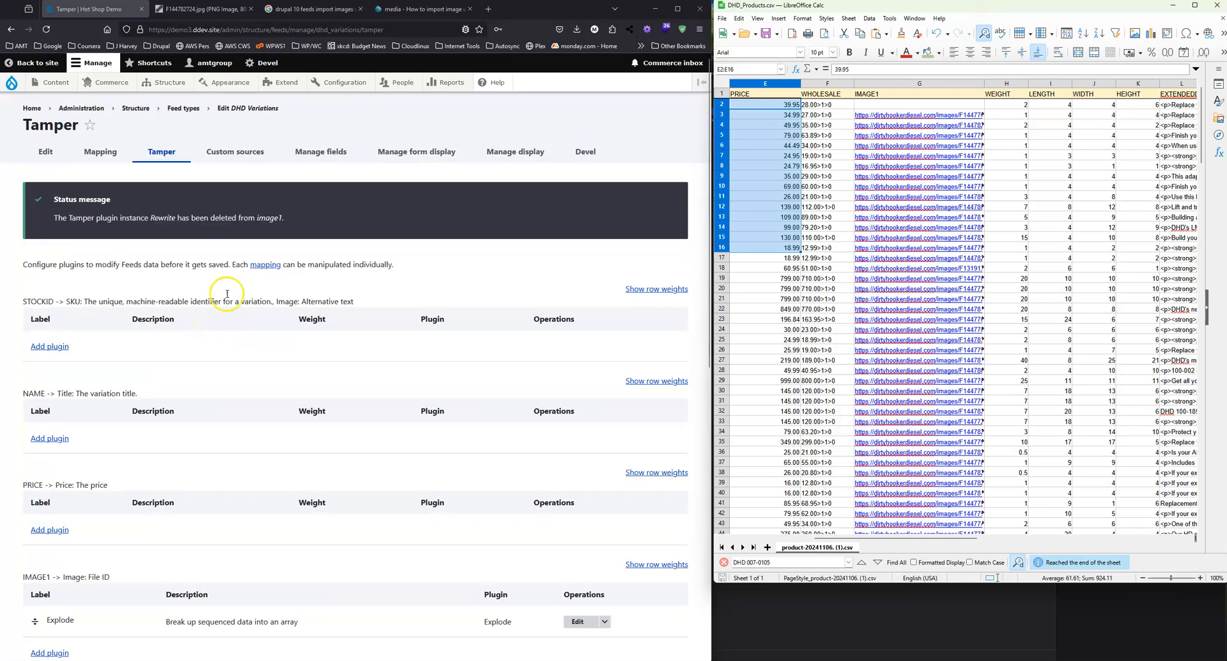
pyautogui.moveTo(14, 86)
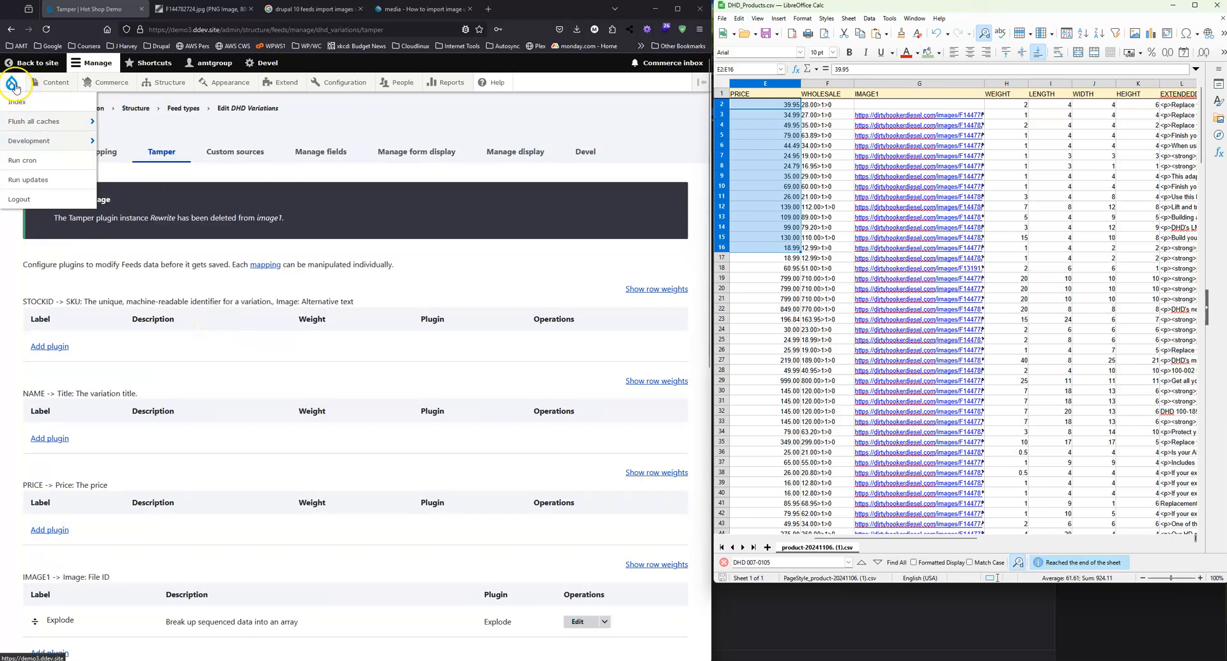
pyautogui.moveTo(56, 82)
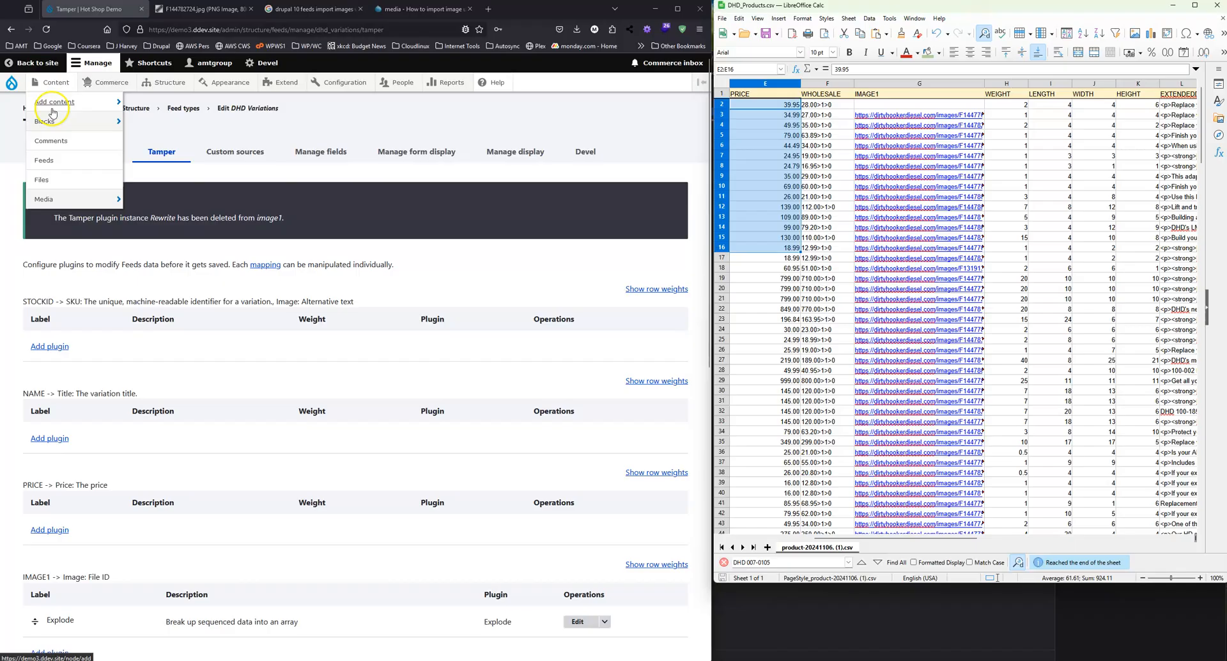
pyautogui.click(50, 161)
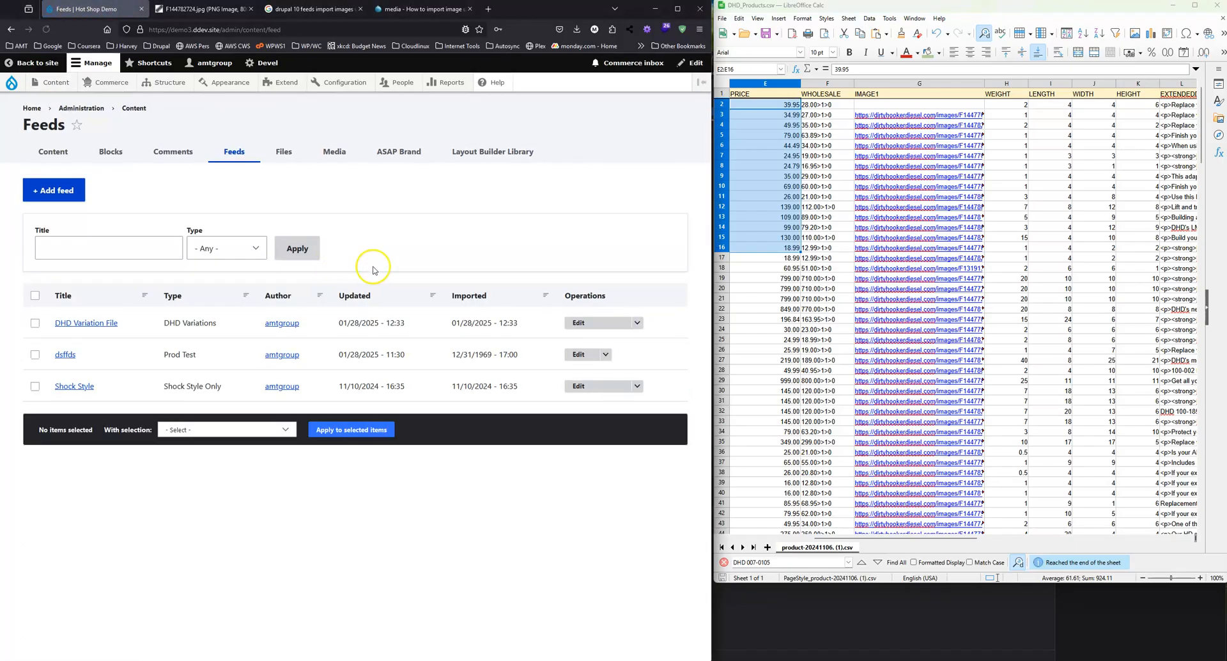
pyautogui.click(581, 322)
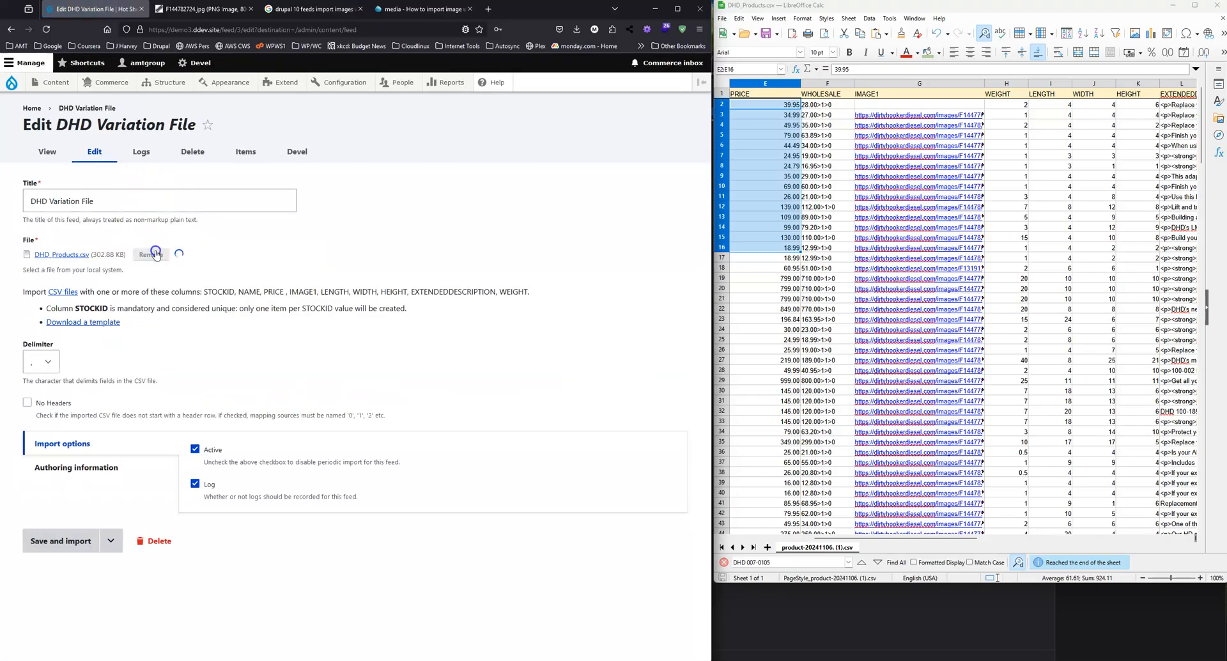
# Step: Replace the feed's source file with the saved DHD_Products.csv from Downloads, and save and import the feed
pyautogui.click(49, 257)
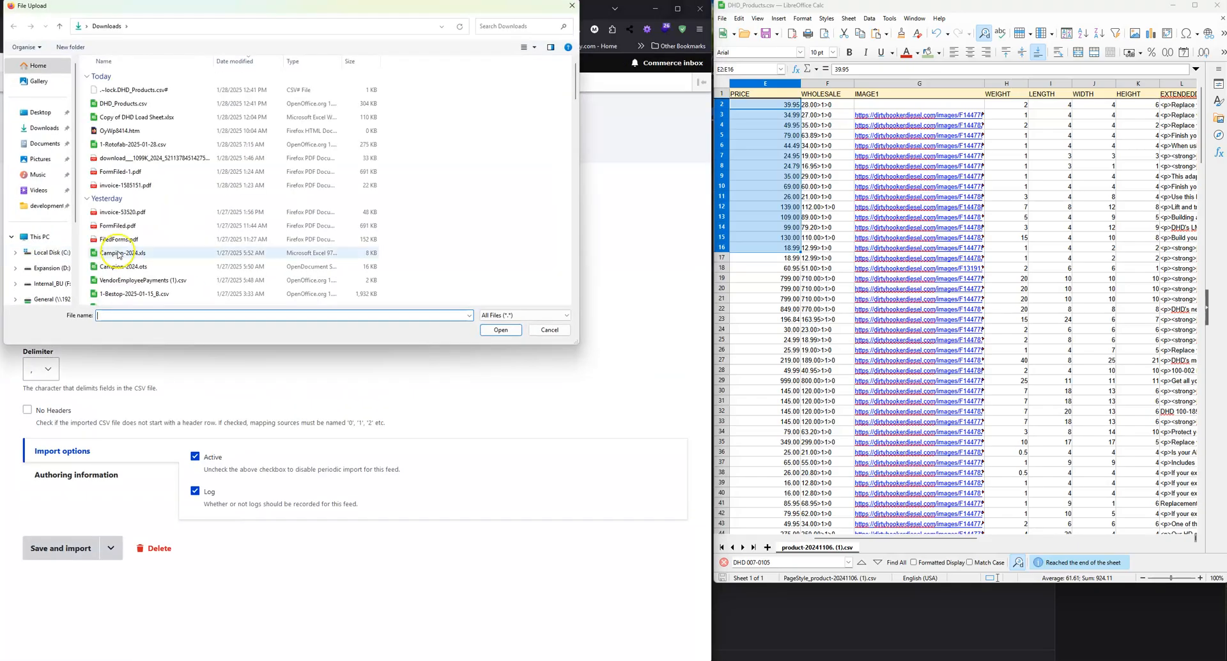
pyautogui.doubleClick(135, 106)
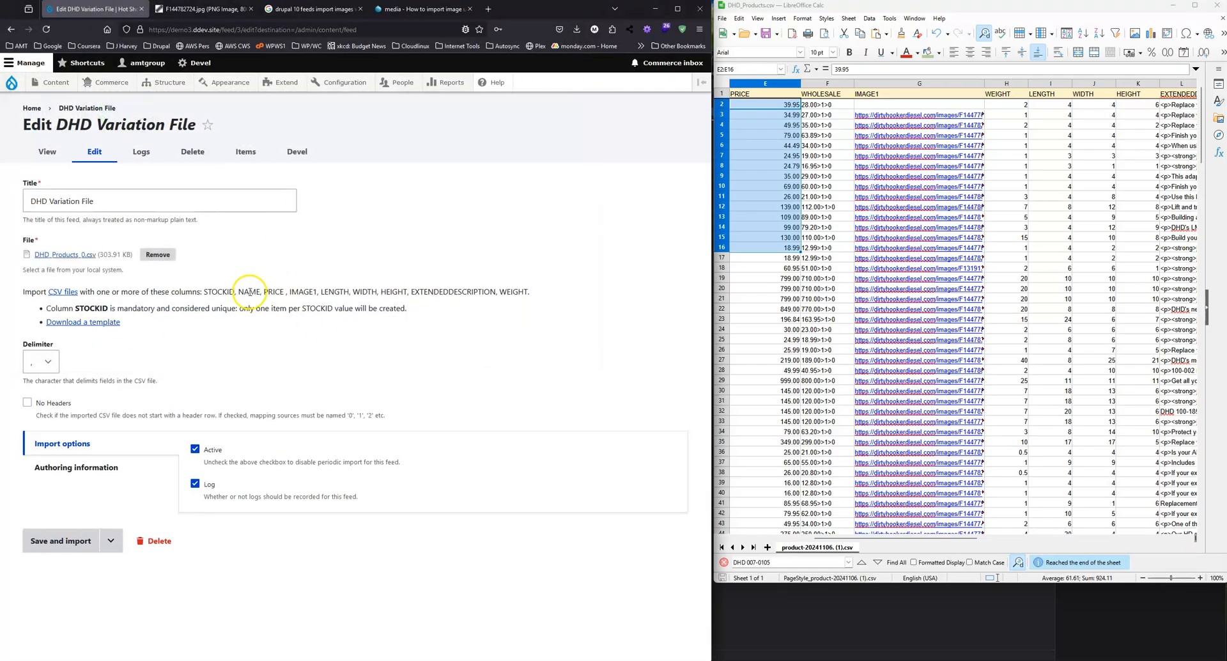
pyautogui.click(58, 540)
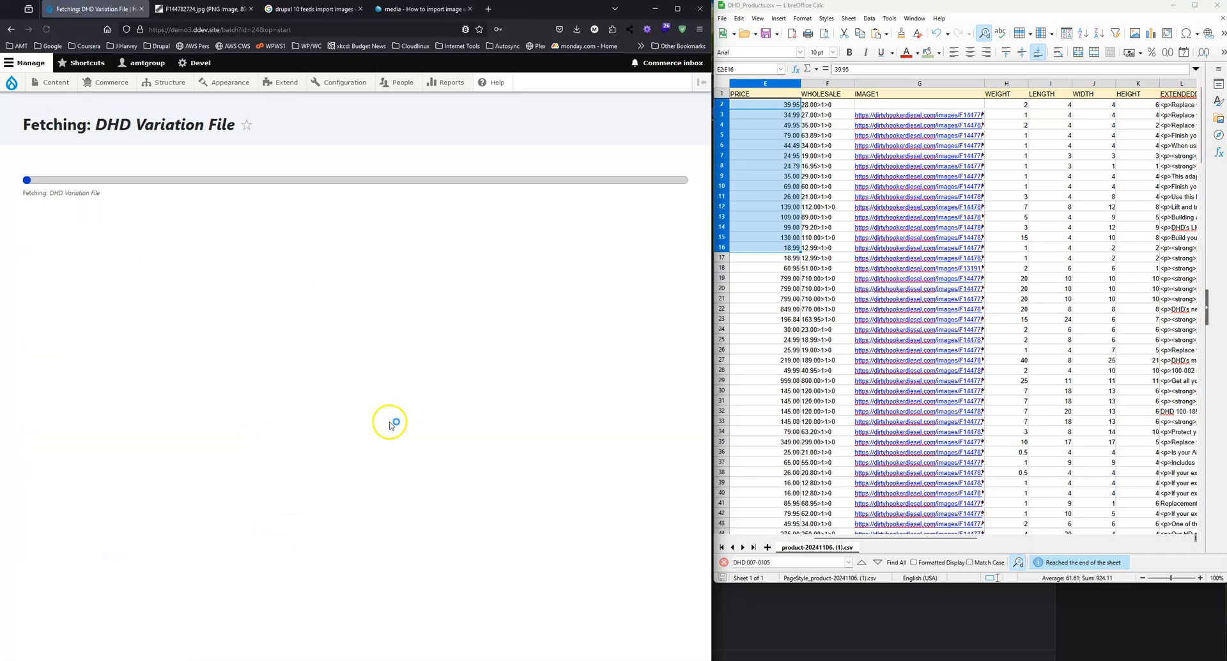